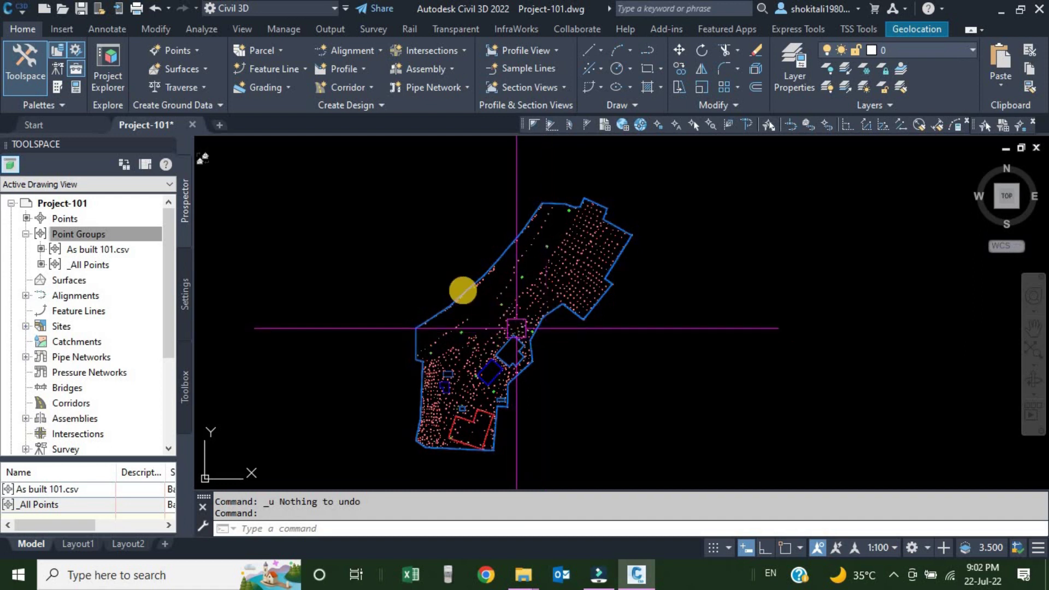
Step: Examine the drawing's point groups collection, including the As built 101.csv and _All Points groups
{"action": "left_click", "coordinate": [159, 239]}
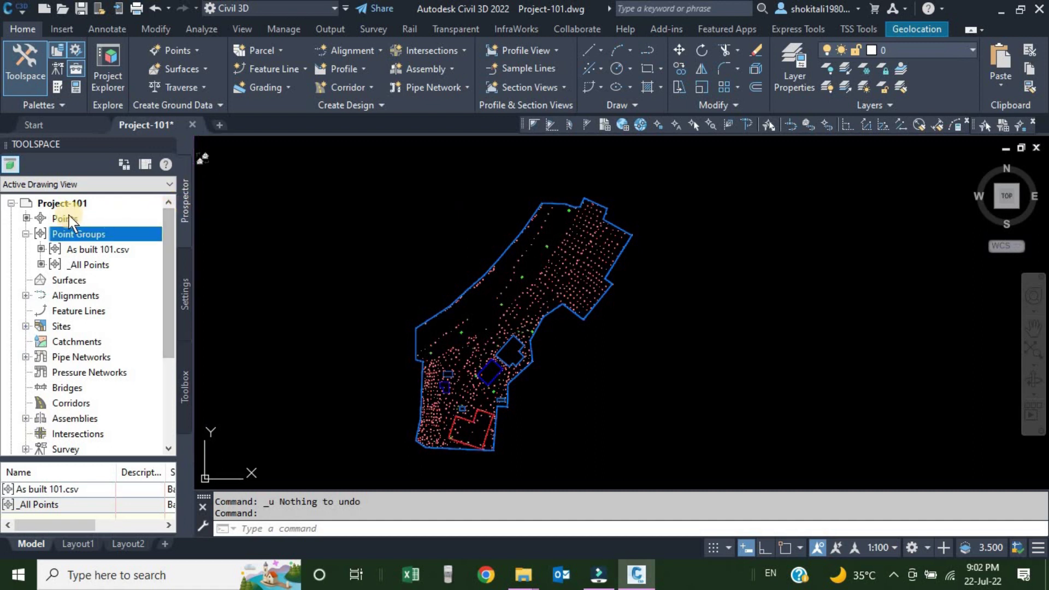
{"action": "left_click", "coordinate": [27, 234]}
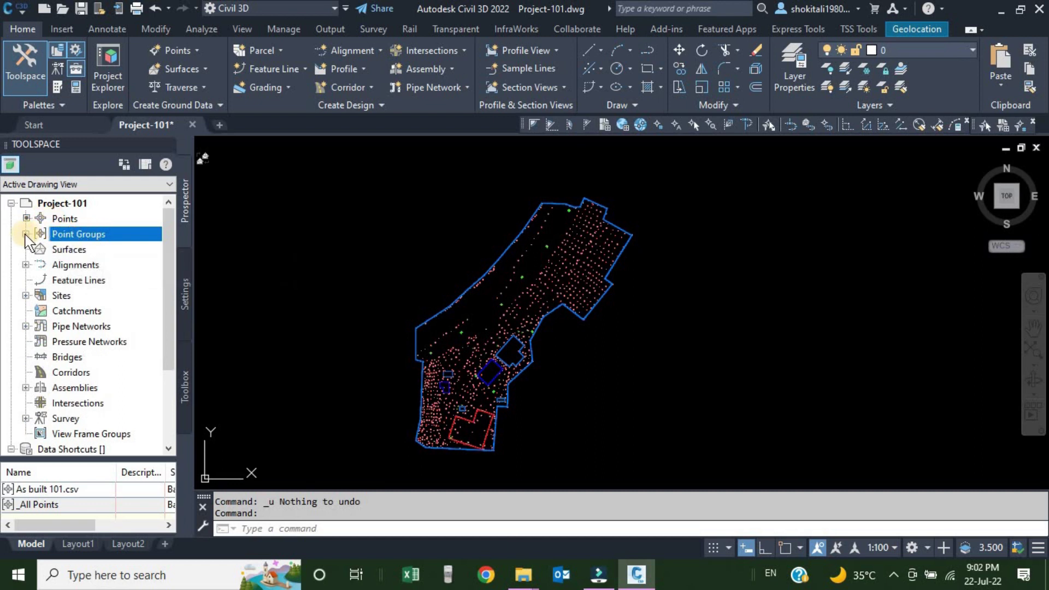
{"action": "left_click", "coordinate": [25, 234]}
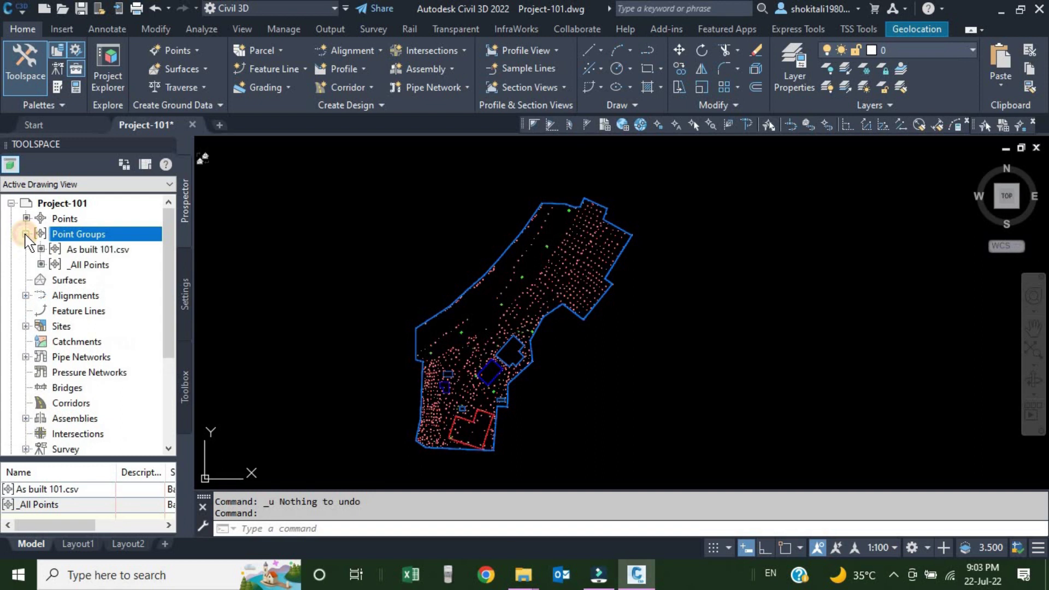
{"action": "left_click", "coordinate": [81, 250]}
{"action": "left_click", "coordinate": [83, 266]}
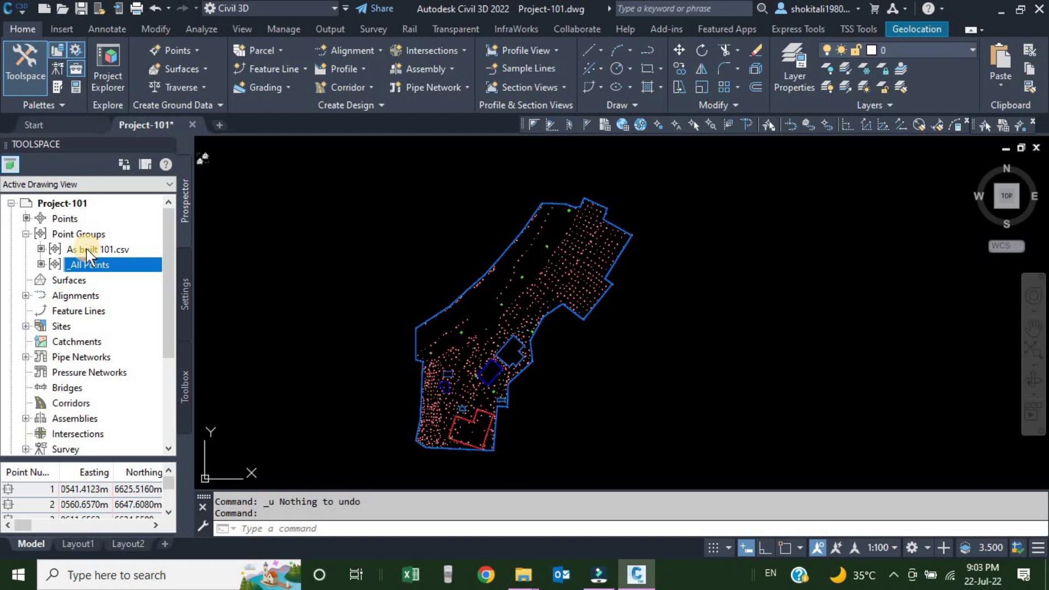
{"action": "left_click", "coordinate": [87, 250]}
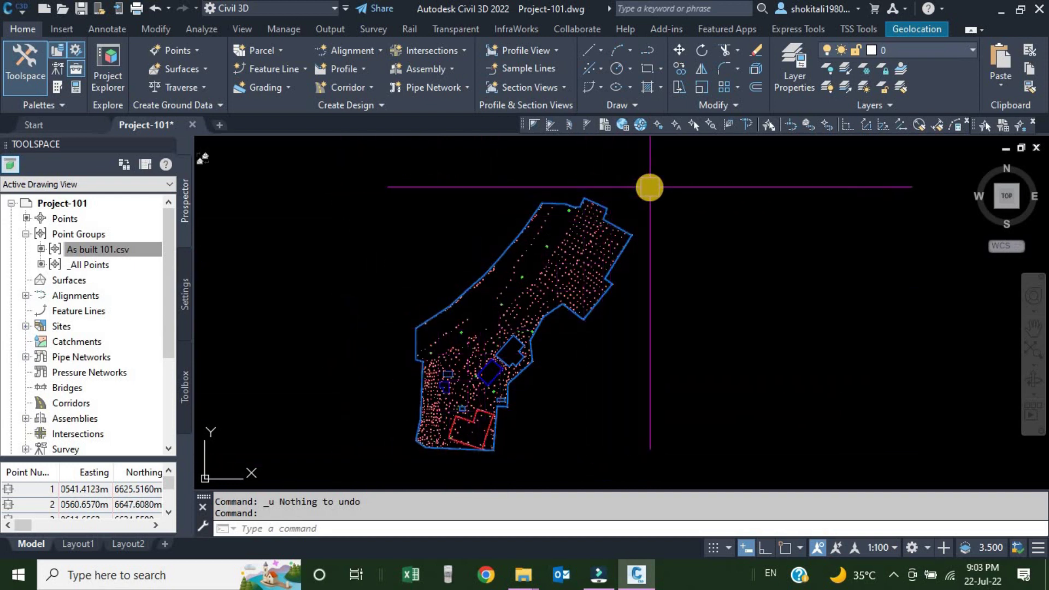
{"action": "left_click", "coordinate": [82, 267]}
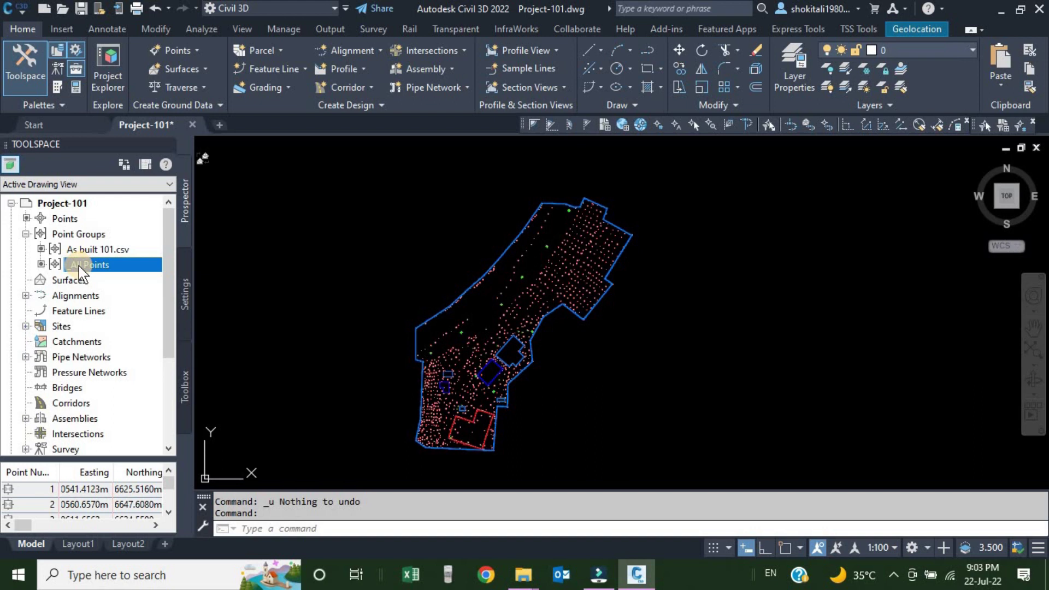
{"action": "left_click", "coordinate": [145, 268]}
{"action": "left_click", "coordinate": [83, 235]}
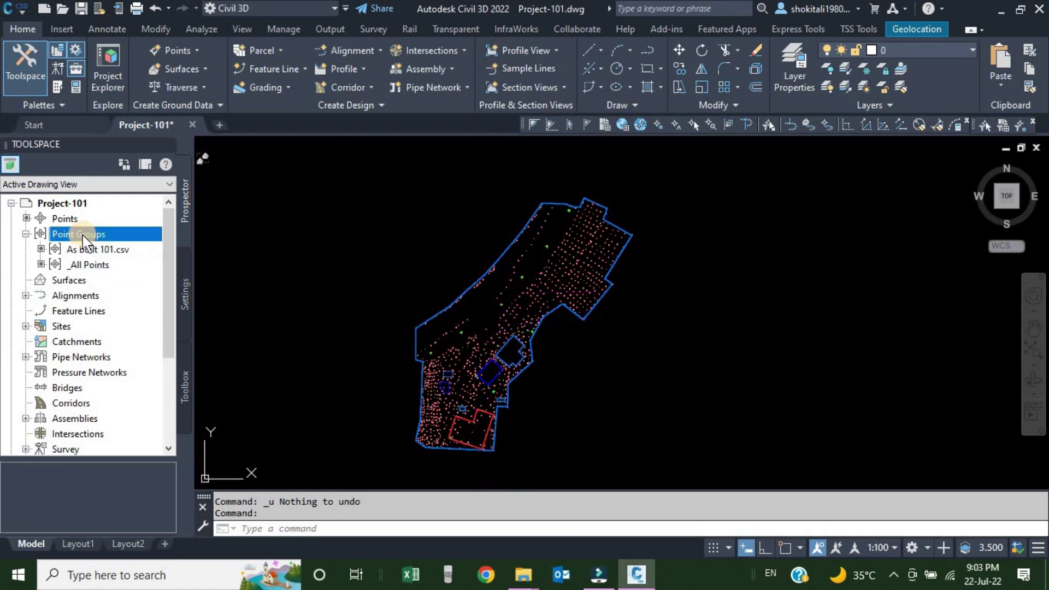
{"action": "right_click", "coordinate": [83, 235]}
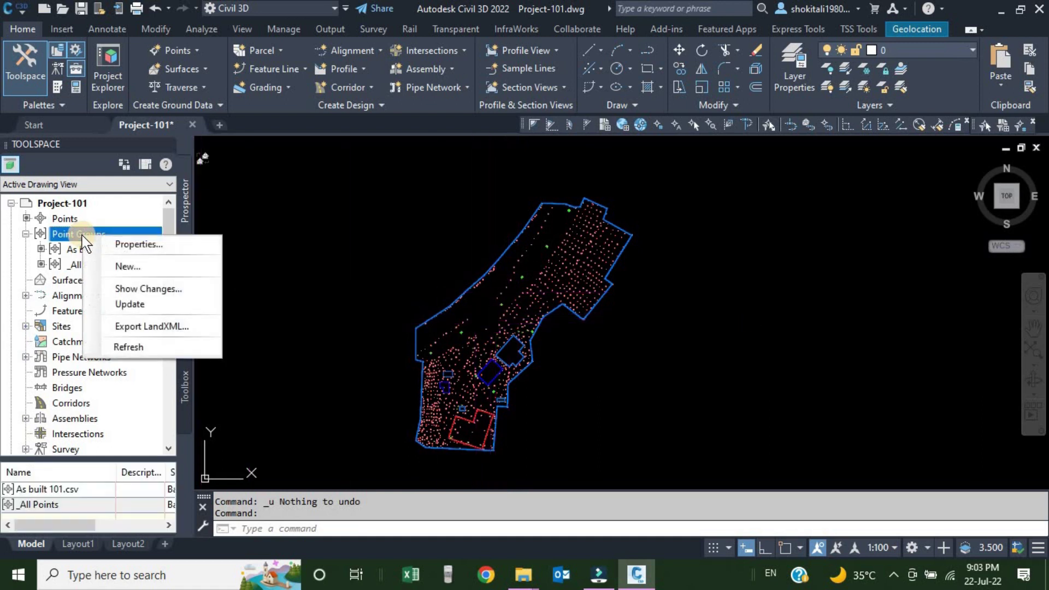
{"action": "left_click", "coordinate": [143, 265]}
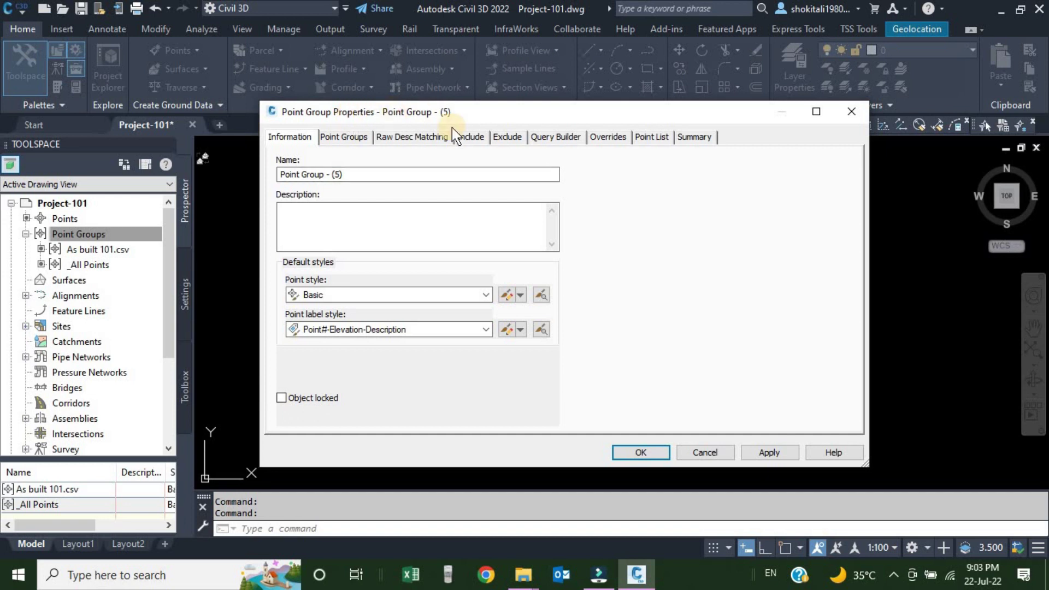
{"action": "left_click_drag", "start_coordinate": [438, 110], "coordinate": [439, 122]}
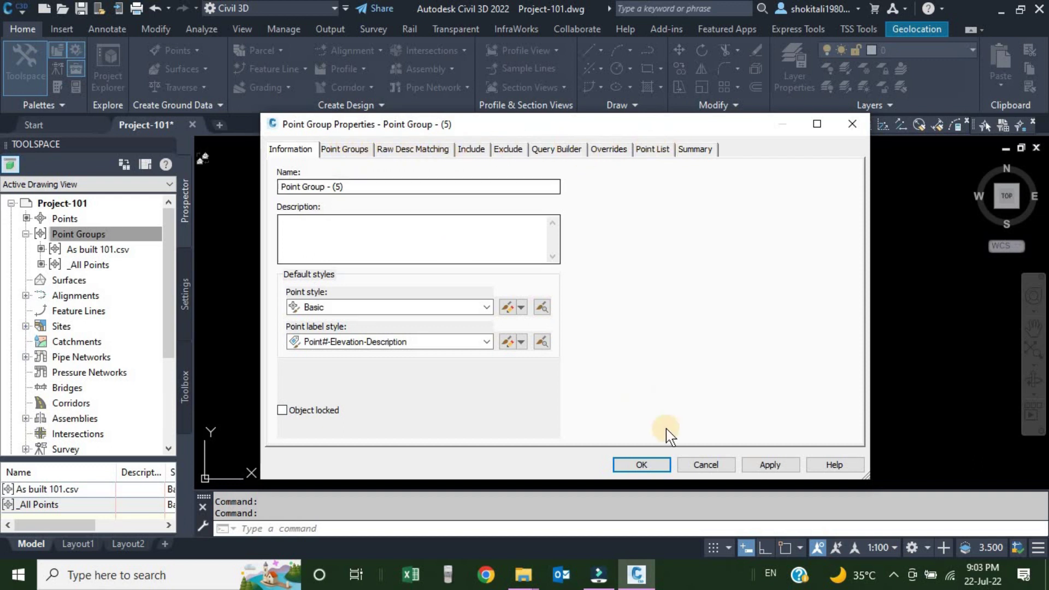
{"action": "left_click", "coordinate": [705, 464]}
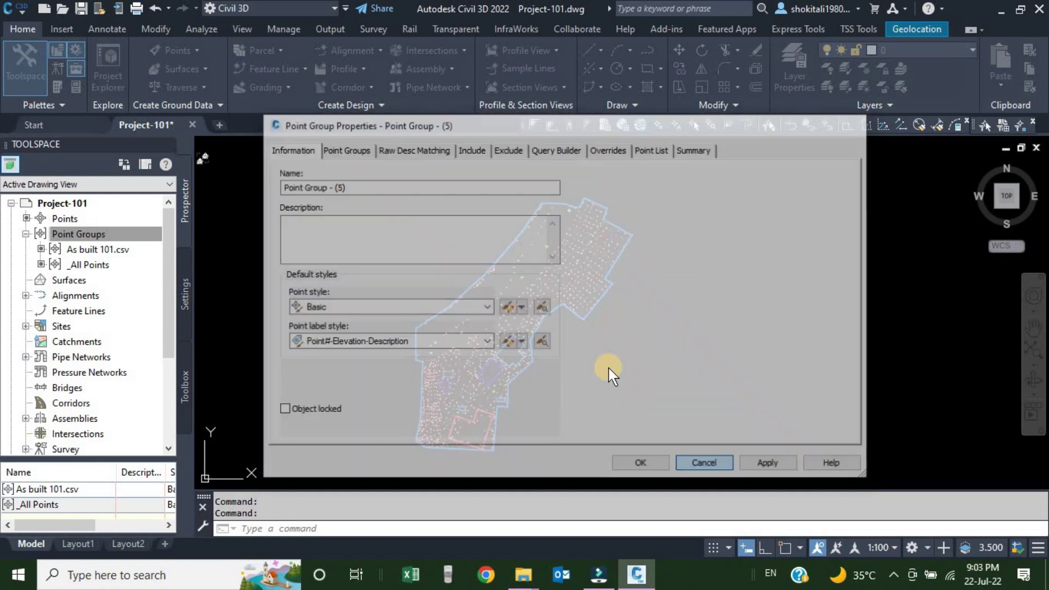
Step: Start a new point group in the drawing and name it G-Levels
{"action": "scroll", "coordinate": [563, 296], "scroll_direction": "up", "scroll_amount": 15}
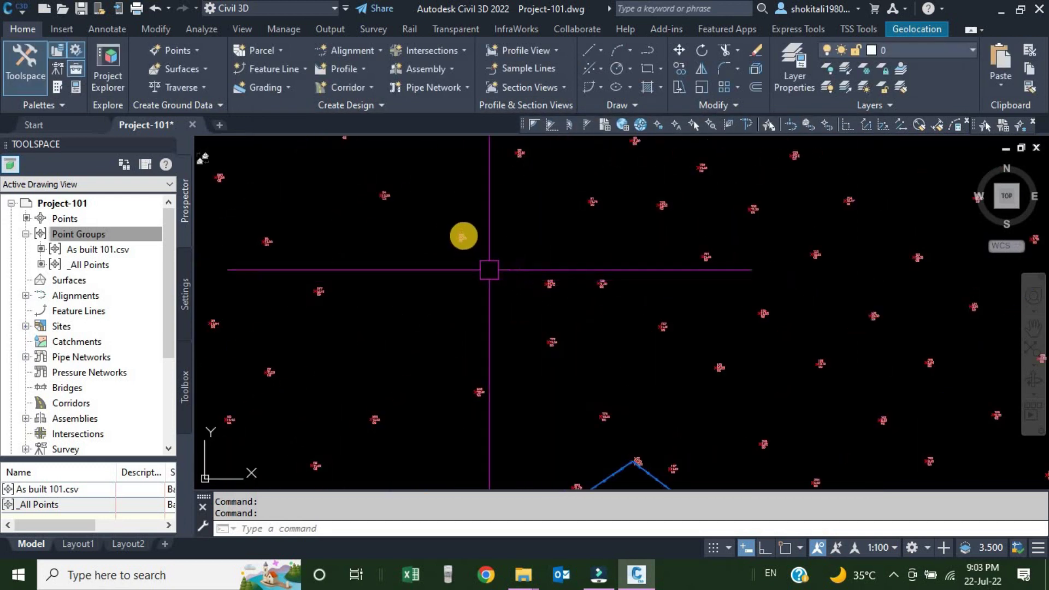
{"action": "scroll", "coordinate": [434, 321], "scroll_direction": "up", "scroll_amount": 4}
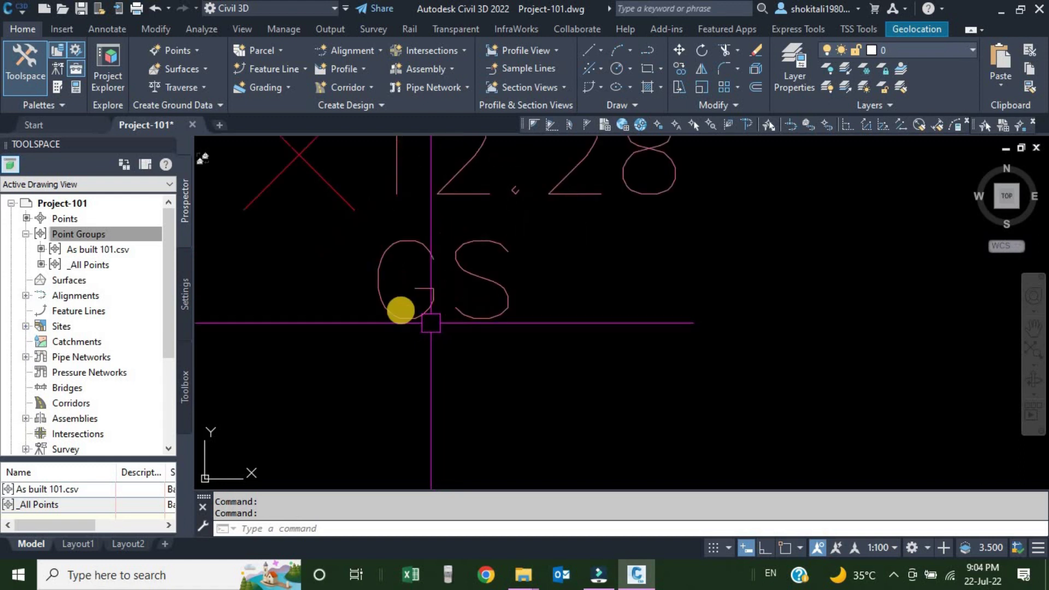
{"action": "scroll", "coordinate": [656, 421], "scroll_direction": "down", "scroll_amount": 5}
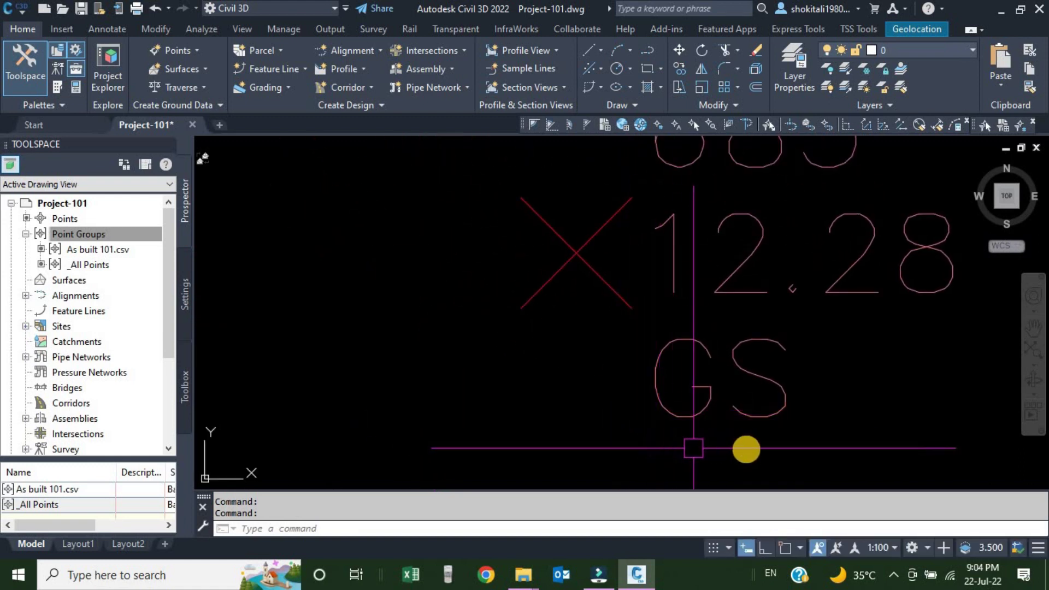
{"action": "scroll", "coordinate": [678, 391], "scroll_direction": "up", "scroll_amount": 4}
{"action": "left_click", "coordinate": [87, 233]}
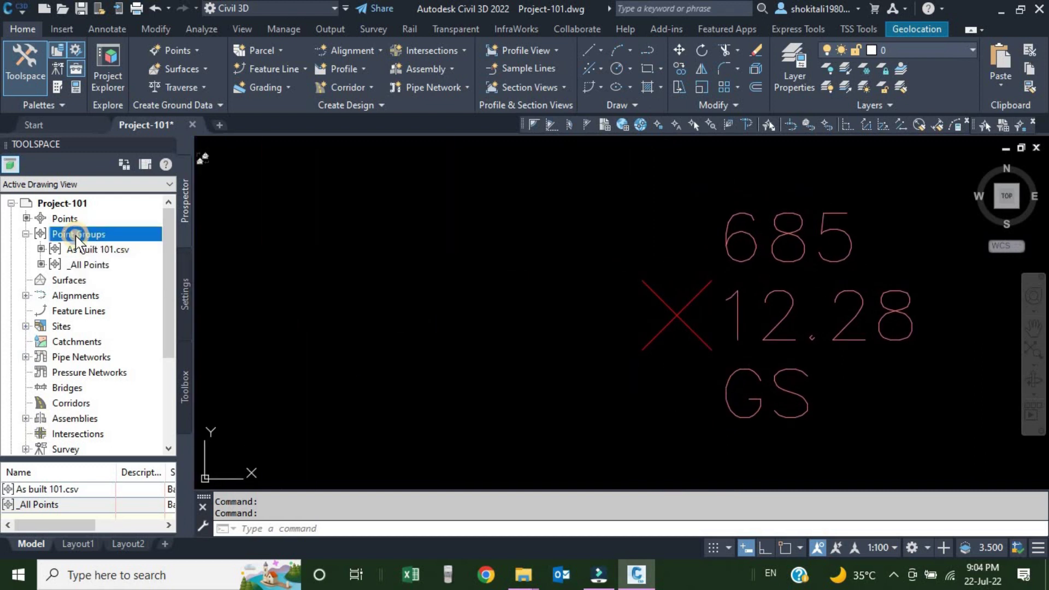
{"action": "right_click", "coordinate": [75, 235]}
{"action": "left_click", "coordinate": [110, 267]}
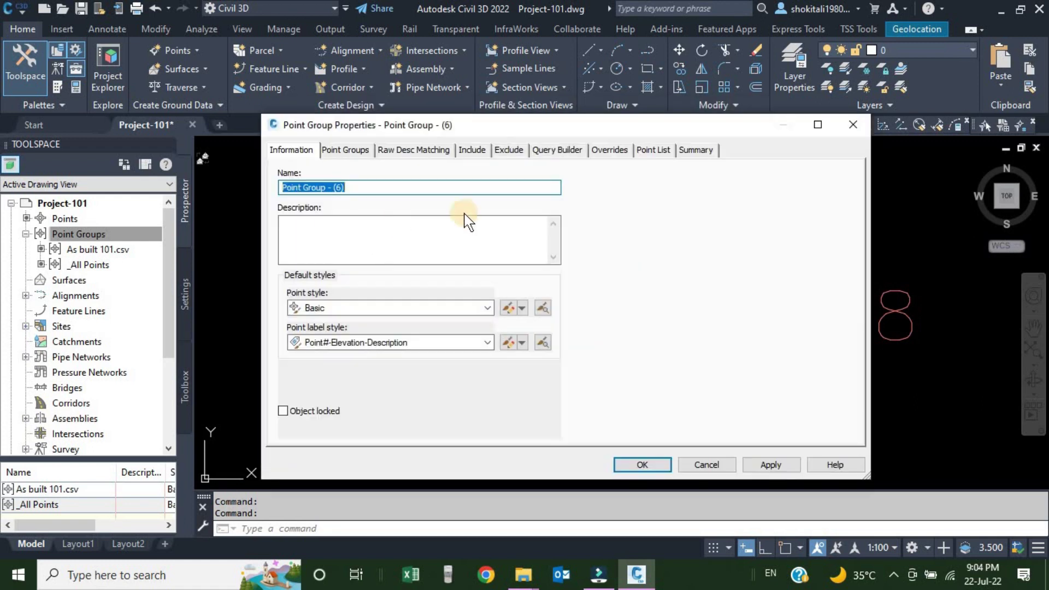
{"action": "left_click", "coordinate": [367, 187]}
{"action": "key", "text": "ctrl+a"}
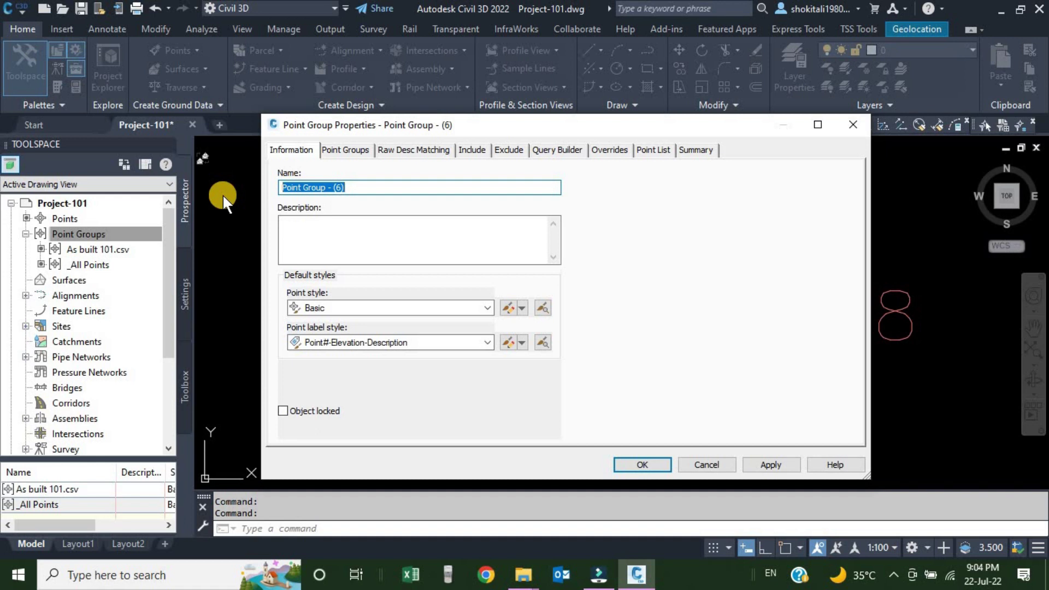
{"action": "type", "text": "G"}
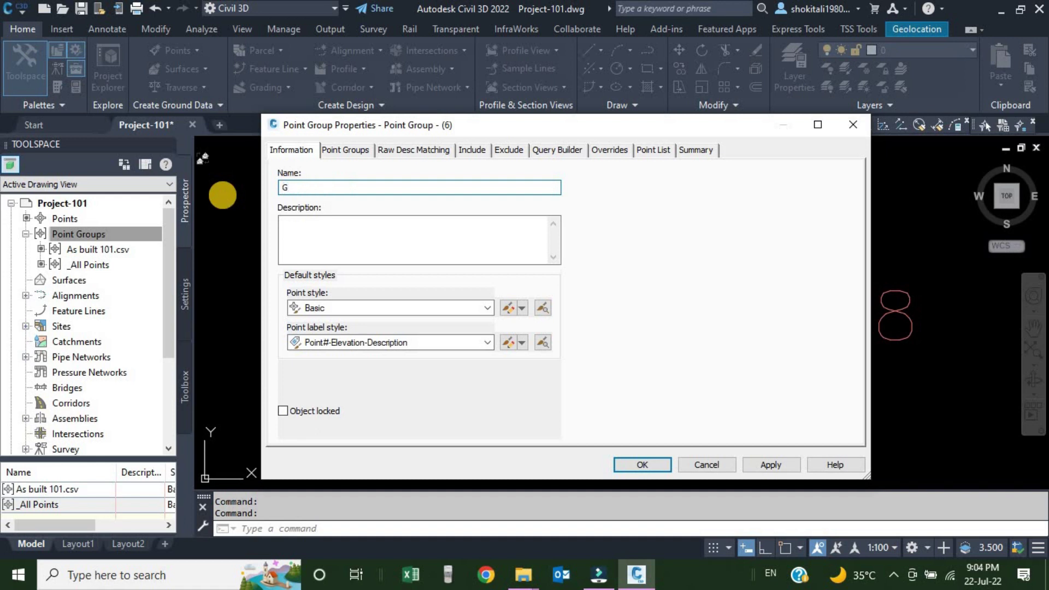
{"action": "type", "text": "-Levels"}
Step: Give the new point group the description "Existing ground levels" and set its default point style to Basic
{"action": "left_click", "coordinate": [331, 225]}
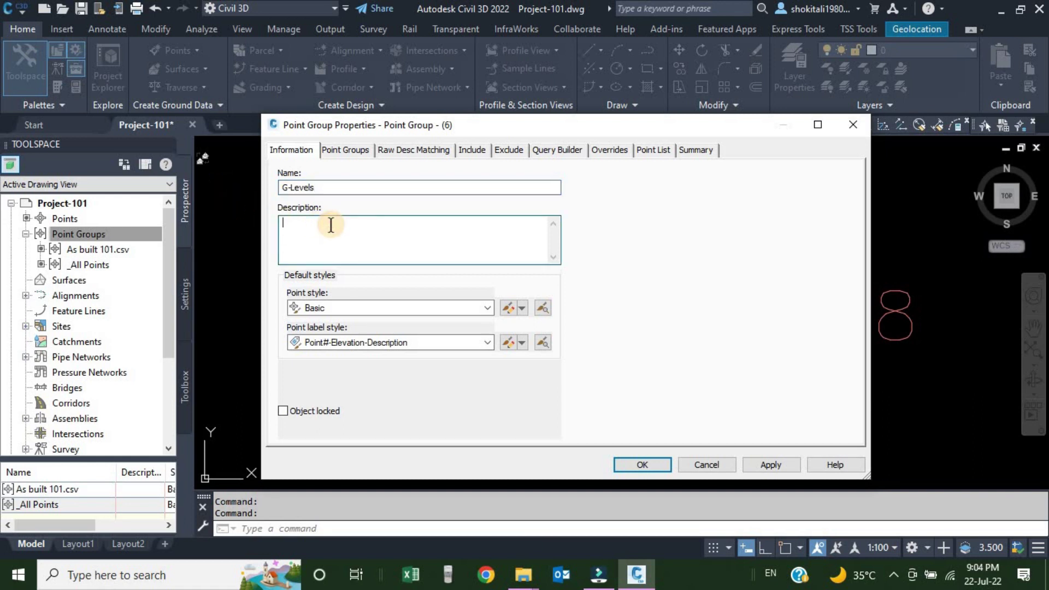
{"action": "type", "text": "Existing ground levels"}
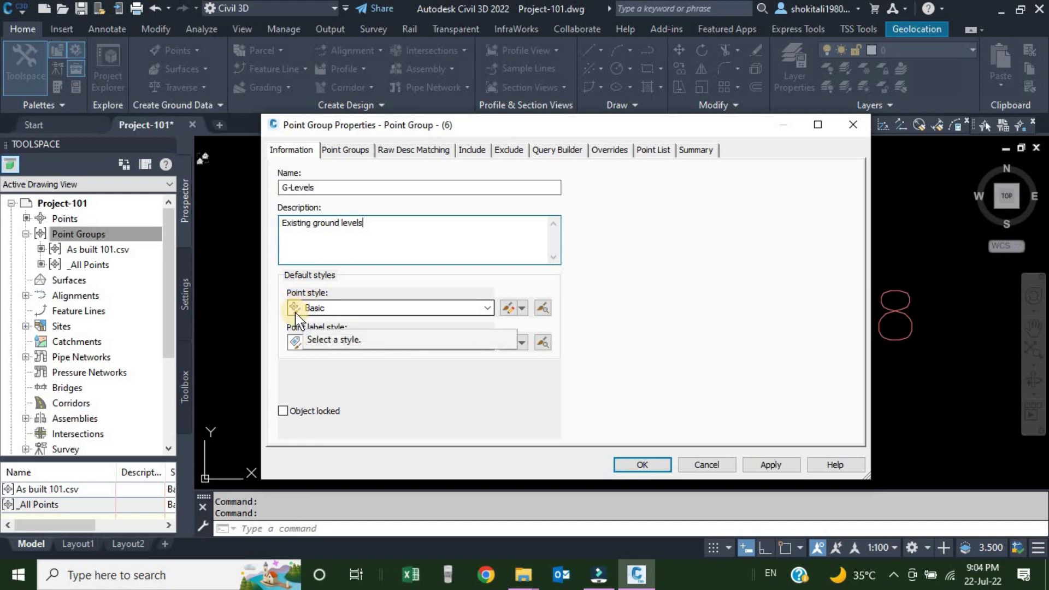
{"action": "left_click", "coordinate": [489, 307]}
{"action": "scroll", "coordinate": [363, 377], "scroll_direction": "down", "scroll_amount": 4}
{"action": "scroll", "coordinate": [363, 367], "scroll_direction": "up", "scroll_amount": 4}
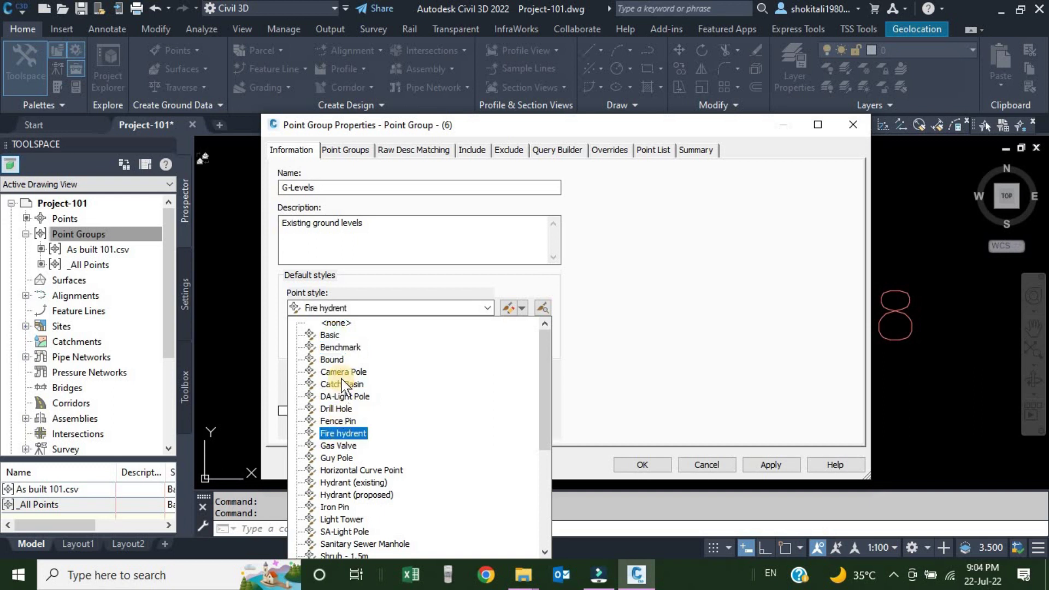
{"action": "left_click", "coordinate": [329, 336]}
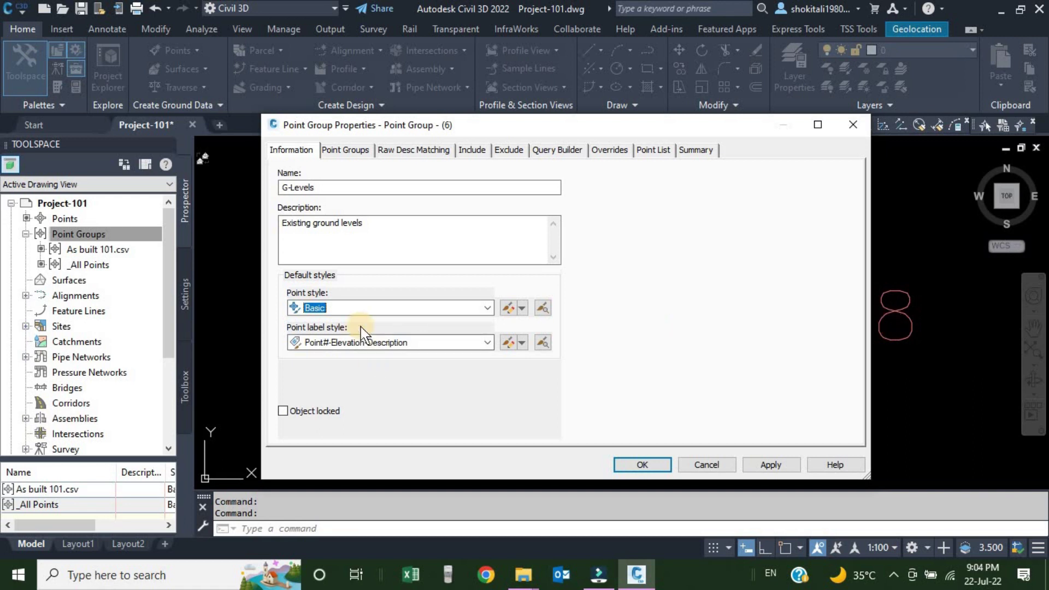
{"action": "left_click", "coordinate": [372, 226]}
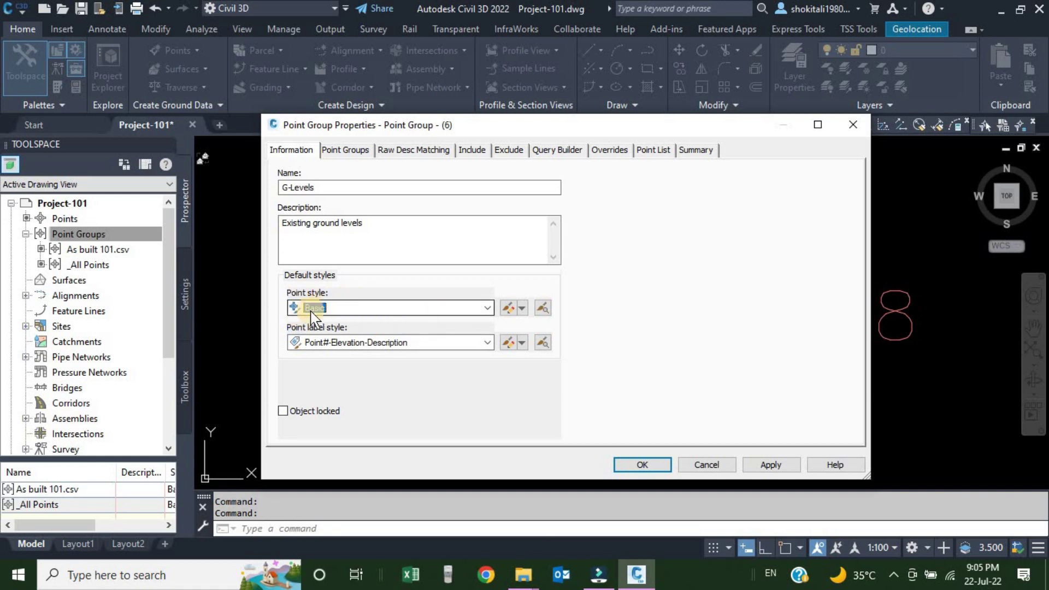
{"action": "left_click", "coordinate": [487, 308]}
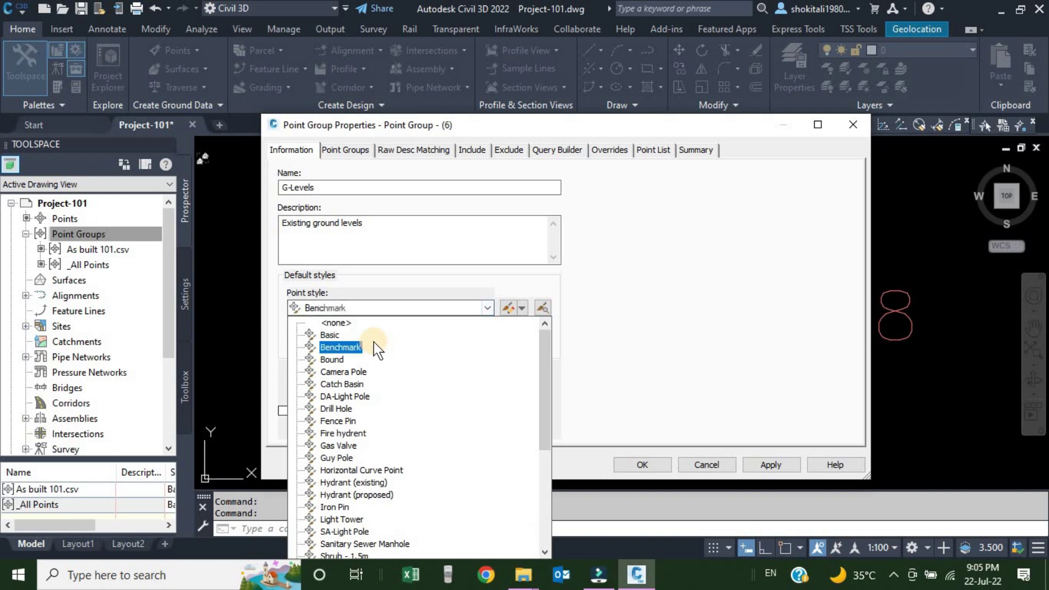
{"action": "scroll", "coordinate": [378, 382], "scroll_direction": "down", "scroll_amount": 3}
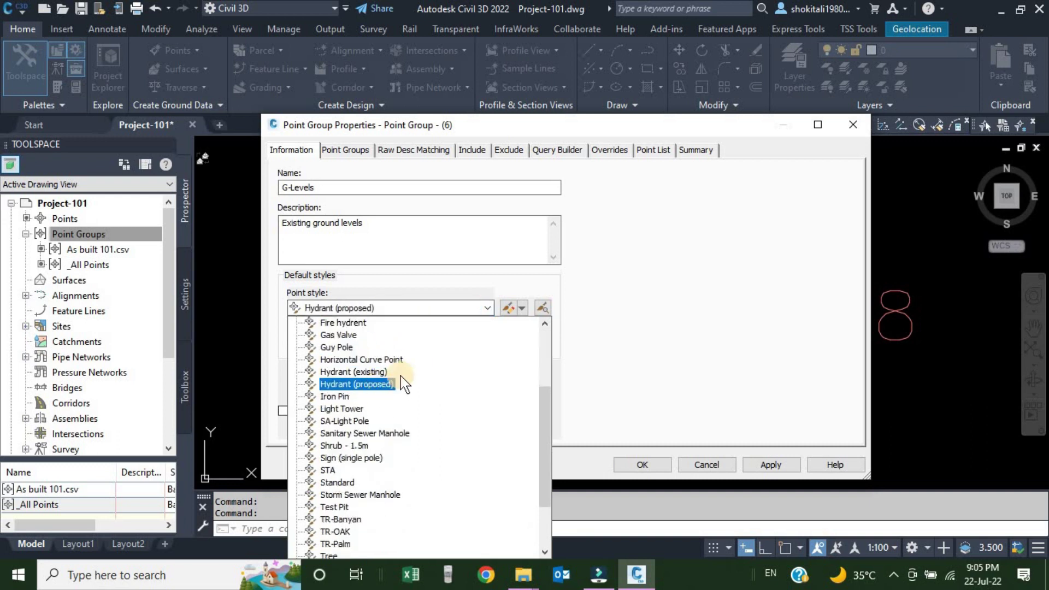
{"action": "scroll", "coordinate": [378, 377], "scroll_direction": "up", "scroll_amount": 3}
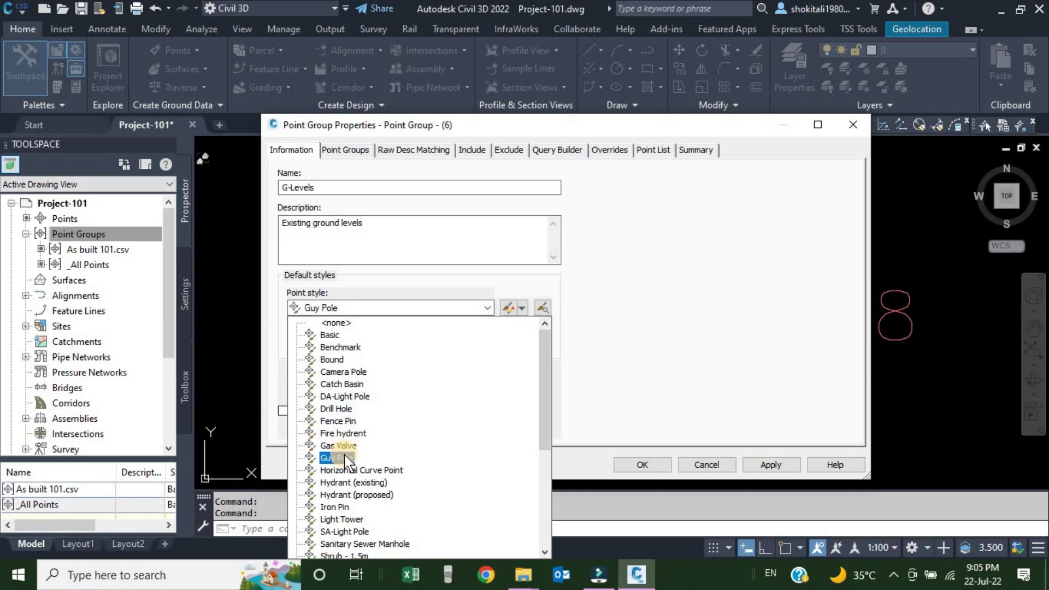
{"action": "left_click", "coordinate": [335, 336]}
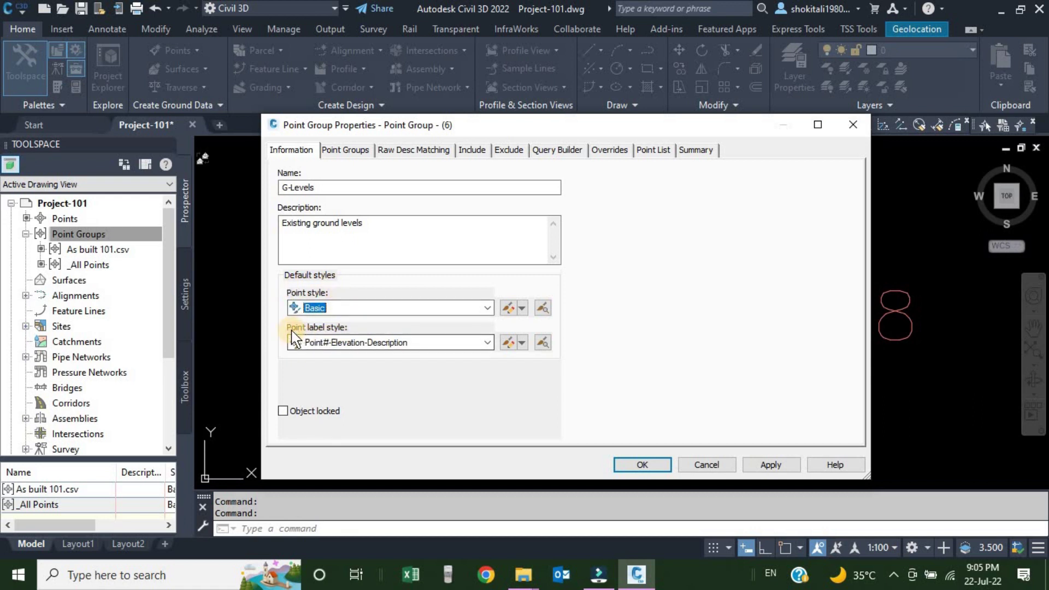
Step: Set the G-Levels group's default point label style to Point#-Elevation-Description
{"action": "mouse_move", "coordinate": [536, 124]}
{"action": "left_mouse_down"}
{"action": "mouse_move", "coordinate": [252, 122]}
{"action": "mouse_move", "coordinate": [254, 112]}
{"action": "left_mouse_up"}
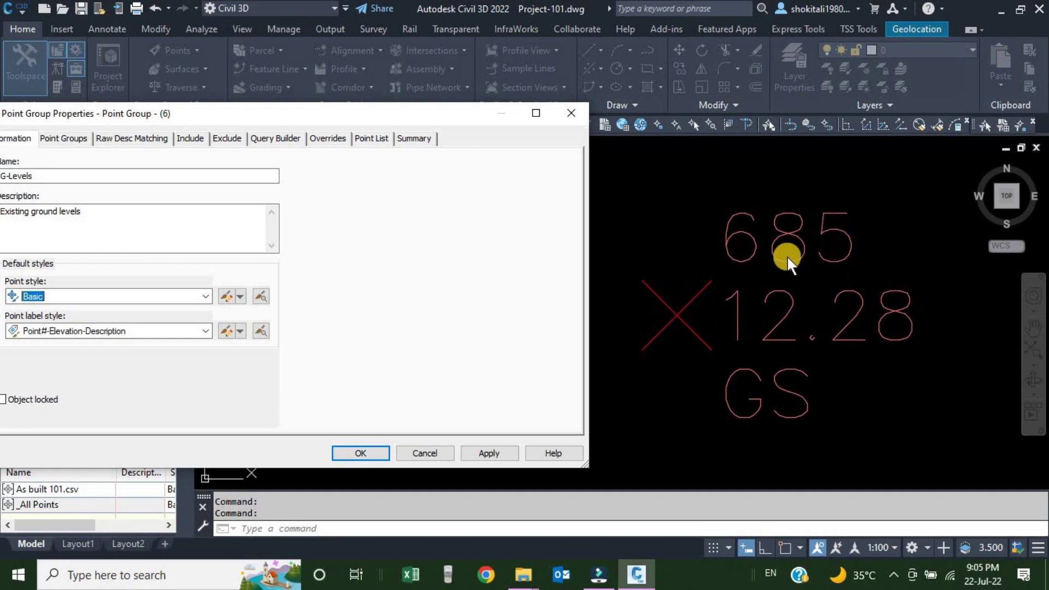
{"action": "left_click_drag", "start_coordinate": [367, 115], "coordinate": [503, 111]}
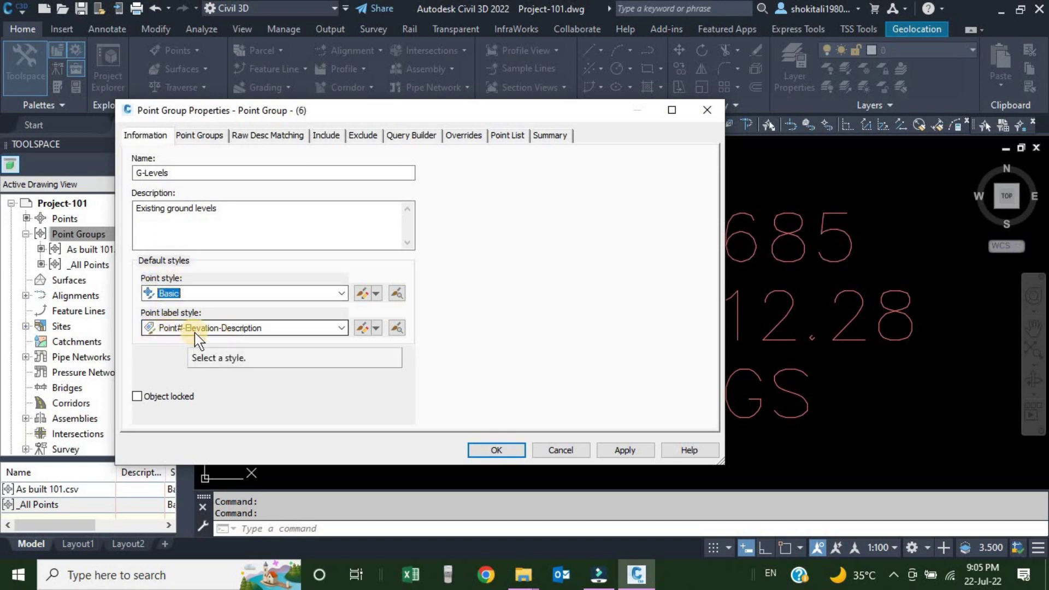
{"action": "left_click", "coordinate": [342, 328]}
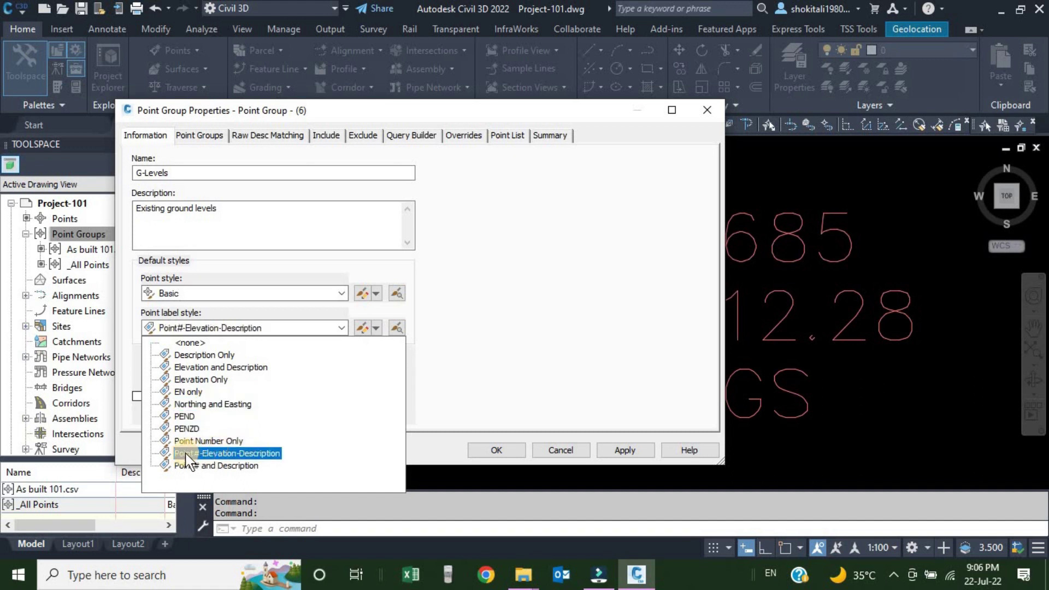
{"action": "left_click", "coordinate": [223, 453]}
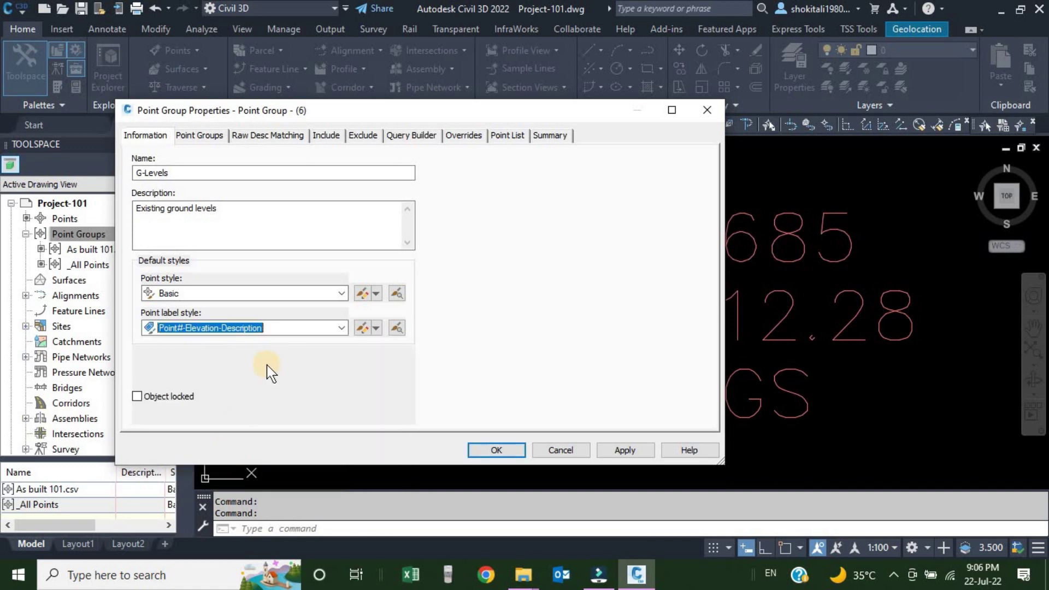
Step: Review the G-Levels group's point list, its selectable point groups and its raw description matching codes
{"action": "left_click_drag", "start_coordinate": [323, 109], "coordinate": [401, 110]}
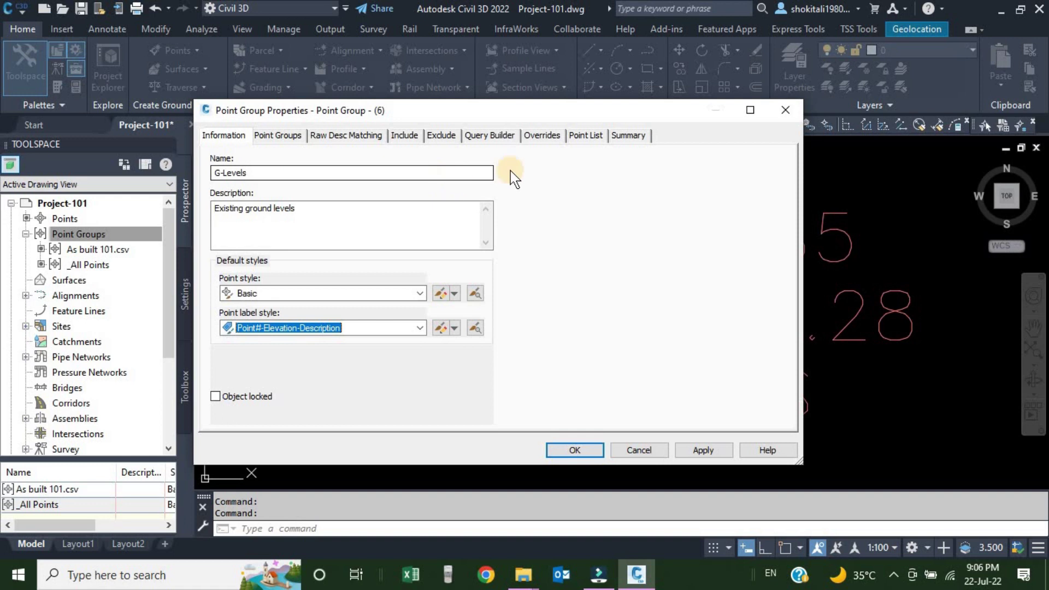
{"action": "left_click", "coordinate": [584, 136]}
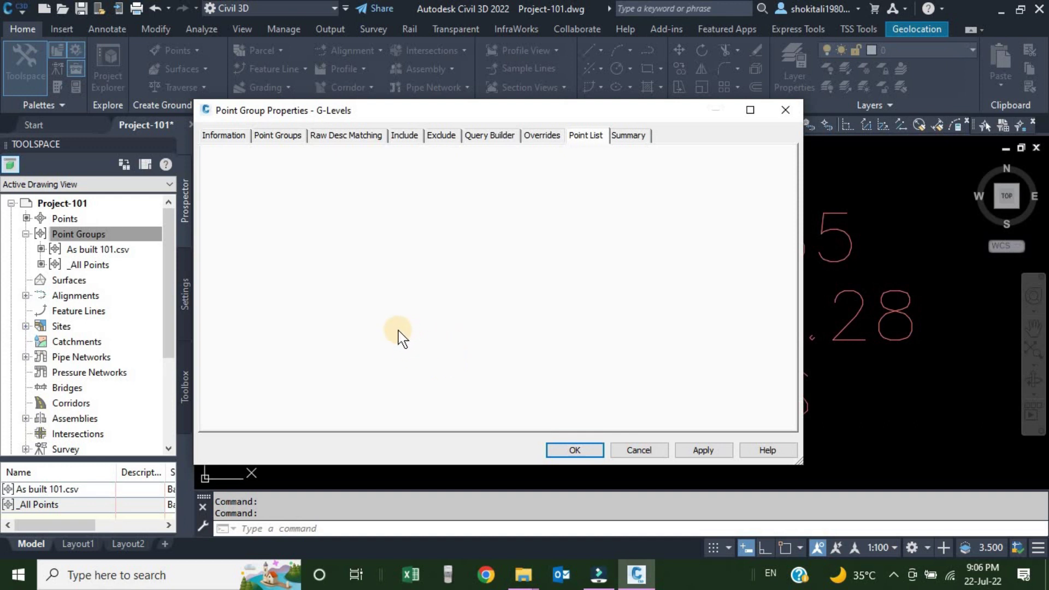
{"action": "mouse_move", "coordinate": [490, 117]}
{"action": "left_mouse_down"}
{"action": "mouse_move", "coordinate": [378, 175]}
{"action": "mouse_move", "coordinate": [371, 168]}
{"action": "left_mouse_up"}
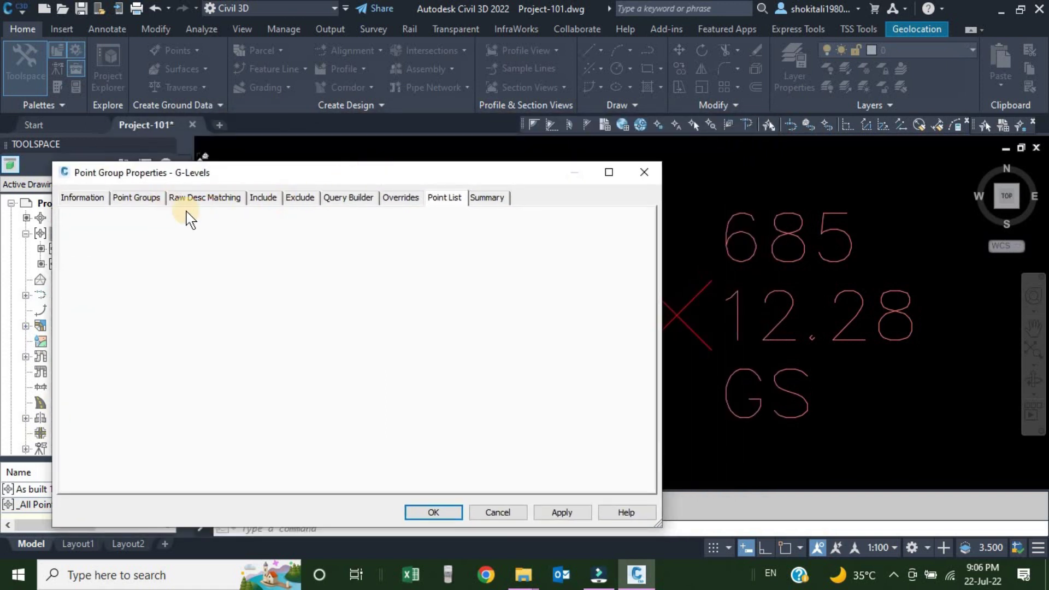
{"action": "left_click", "coordinate": [137, 202]}
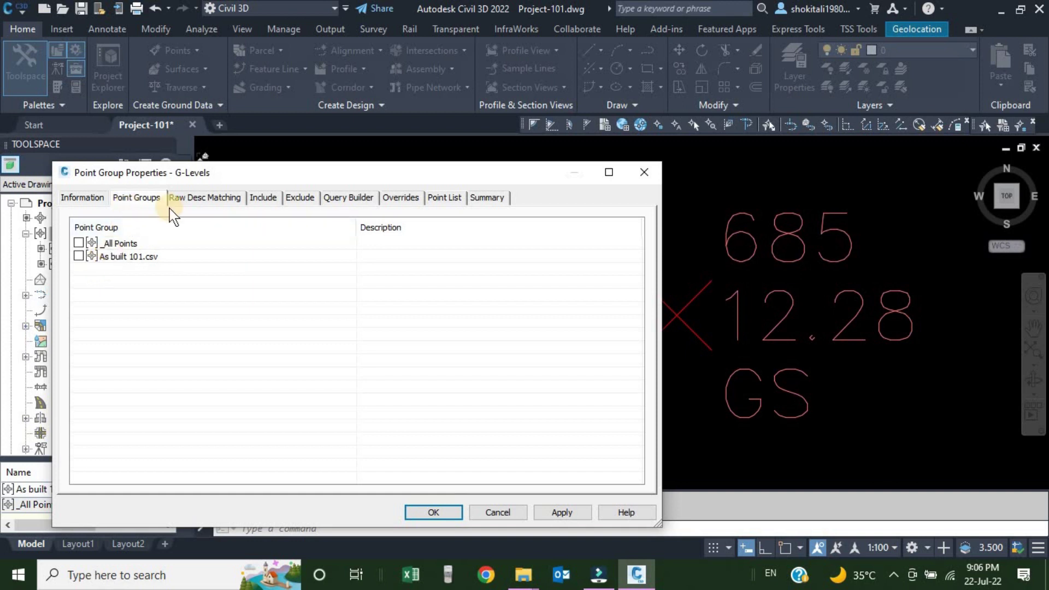
{"action": "left_click", "coordinate": [198, 199]}
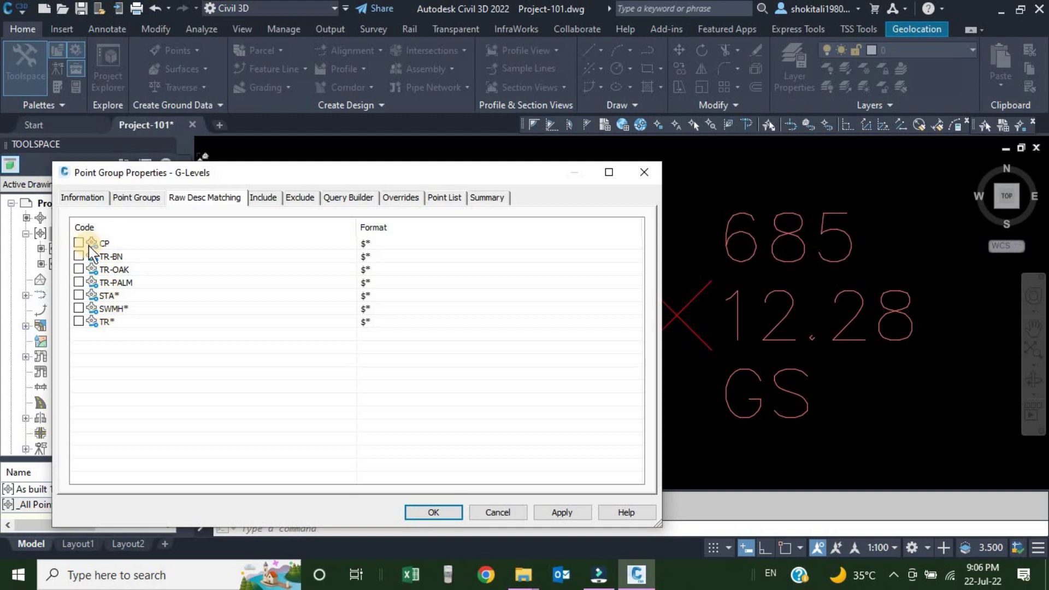
Step: Include points with raw descriptions matching GS in the G-Levels group and apply the setting
{"action": "left_click", "coordinate": [261, 197]}
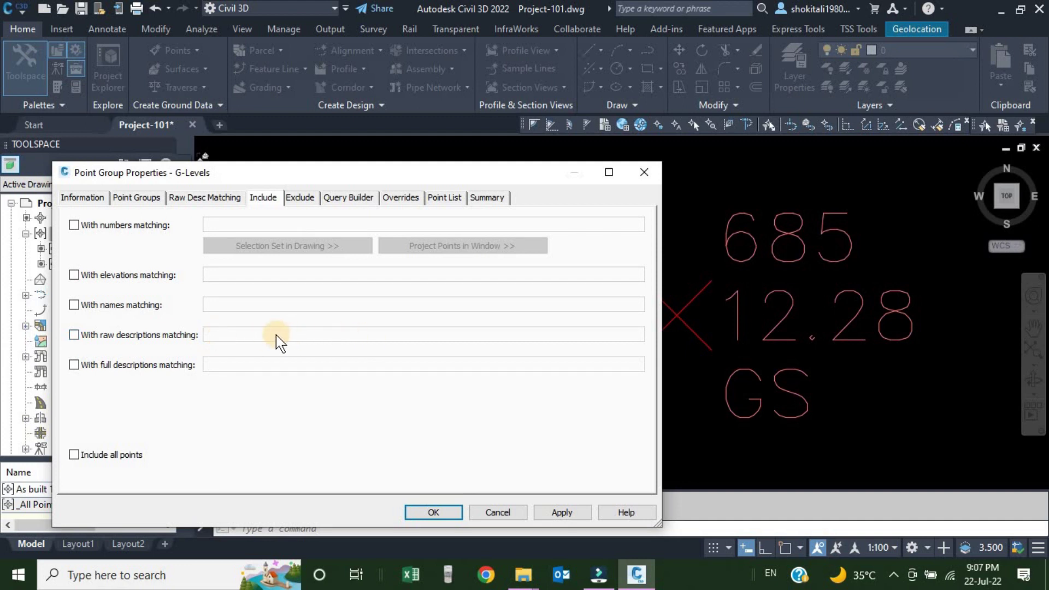
{"action": "left_click", "coordinate": [74, 336]}
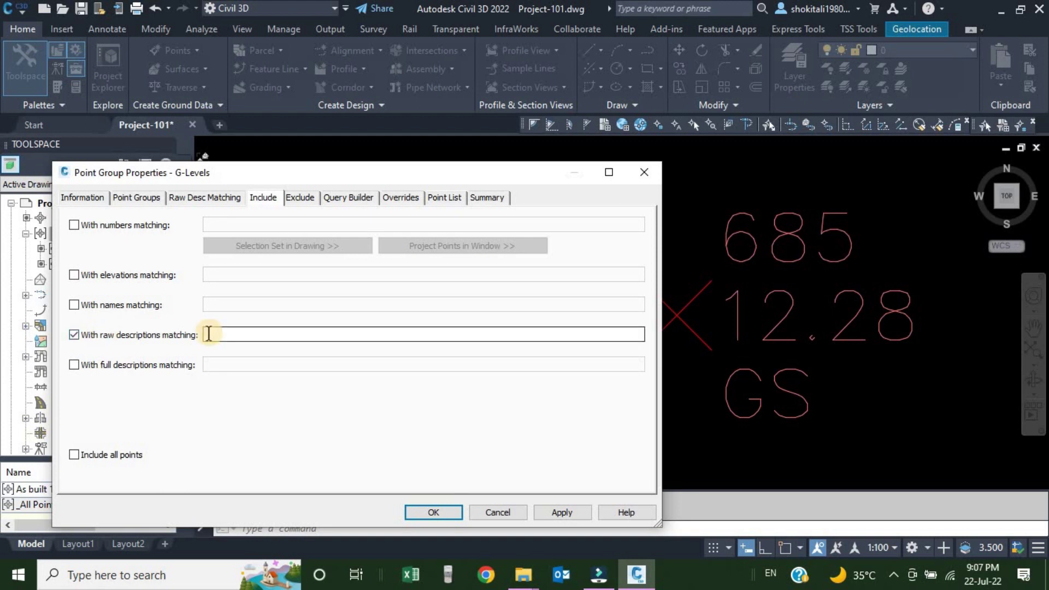
{"action": "left_click", "coordinate": [278, 333]}
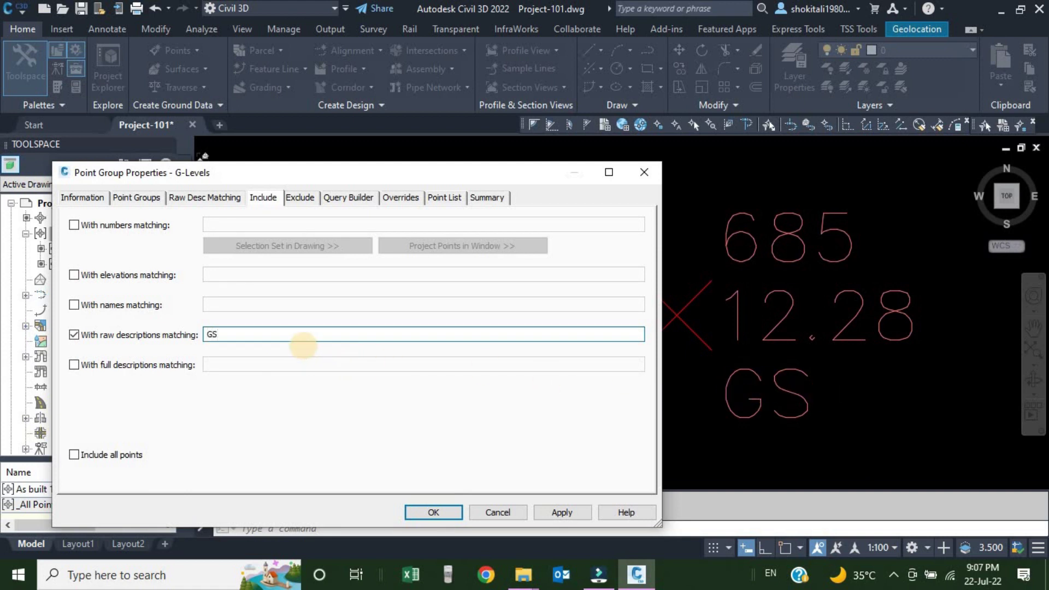
{"action": "left_click", "coordinate": [561, 512]}
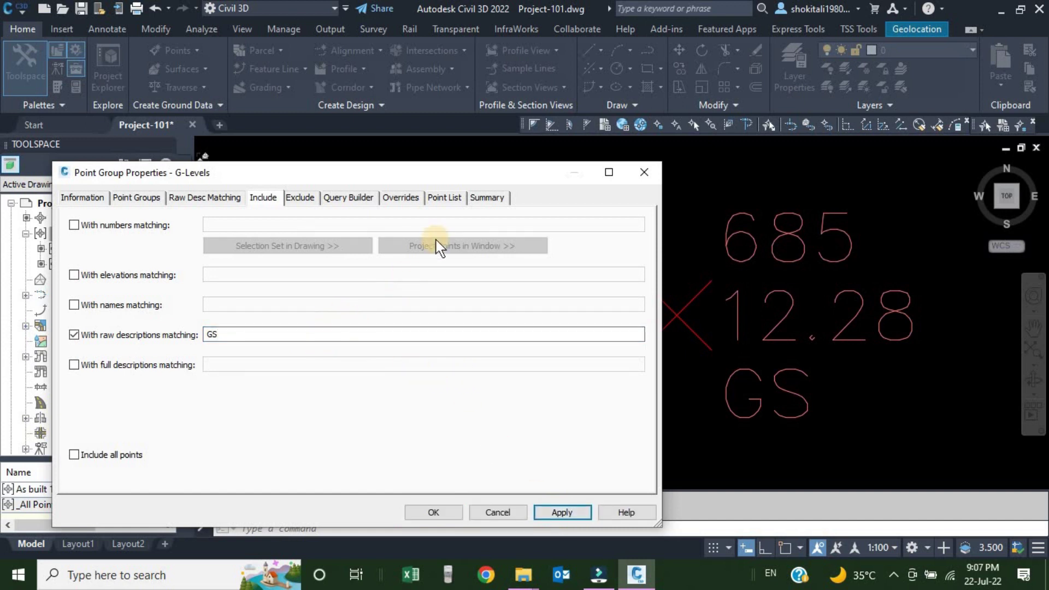
Step: Check the points listed for the G-Levels group and accept the group's properties
{"action": "left_click", "coordinate": [445, 198]}
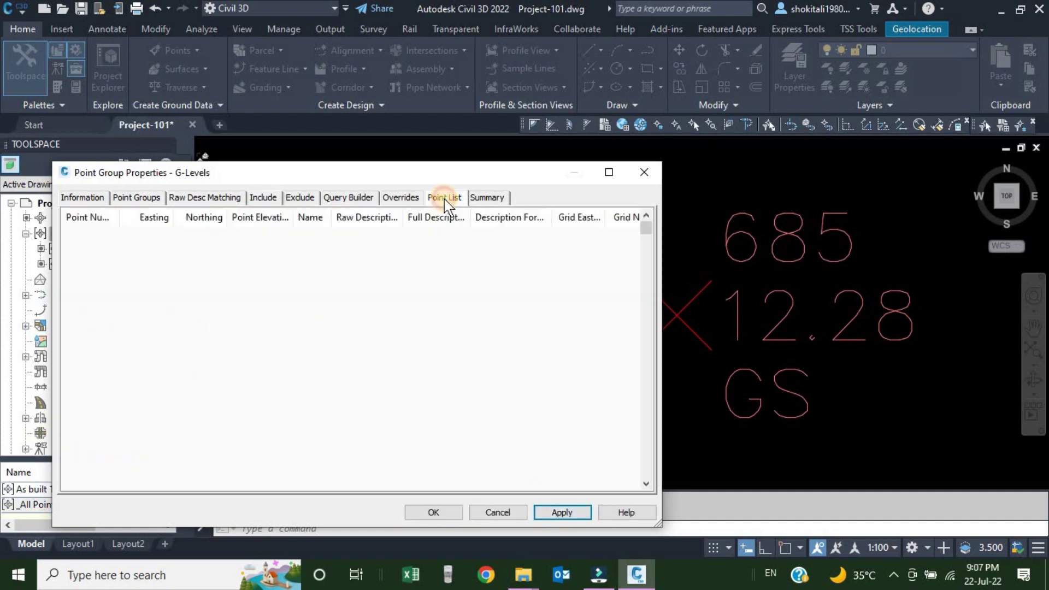
{"action": "scroll", "coordinate": [421, 262], "scroll_direction": "down", "scroll_amount": 10}
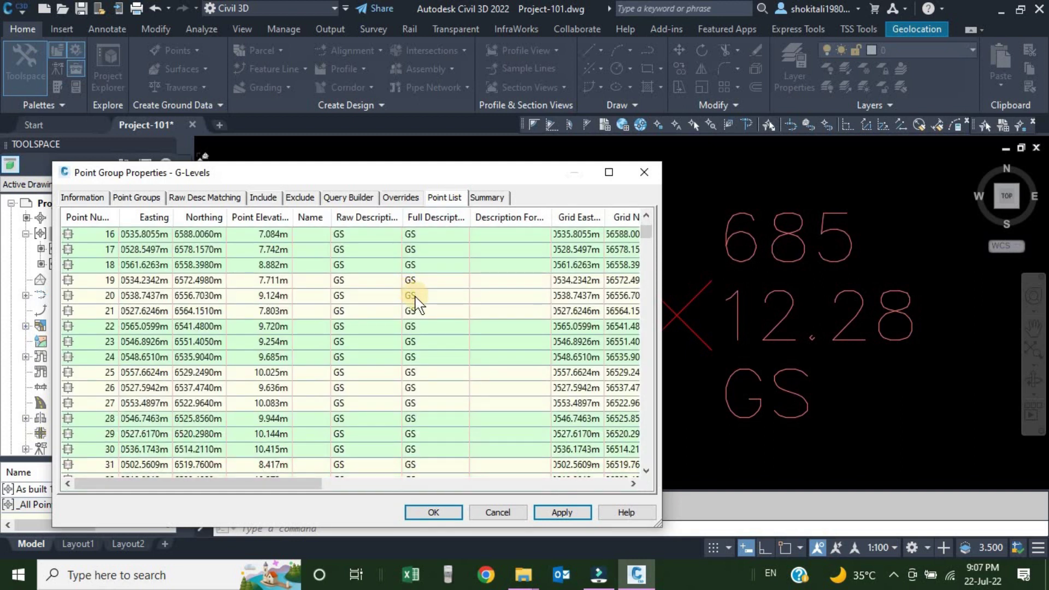
{"action": "left_click_drag", "start_coordinate": [408, 257], "coordinate": [306, 298]}
{"action": "scroll", "coordinate": [301, 305], "scroll_direction": "down", "scroll_amount": 5}
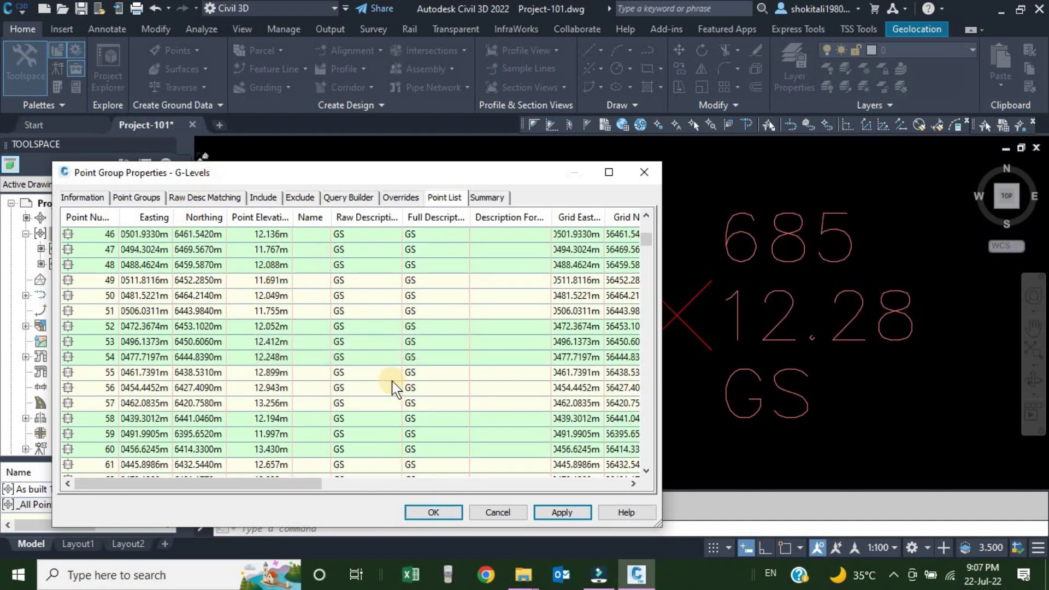
{"action": "left_click", "coordinate": [443, 516]}
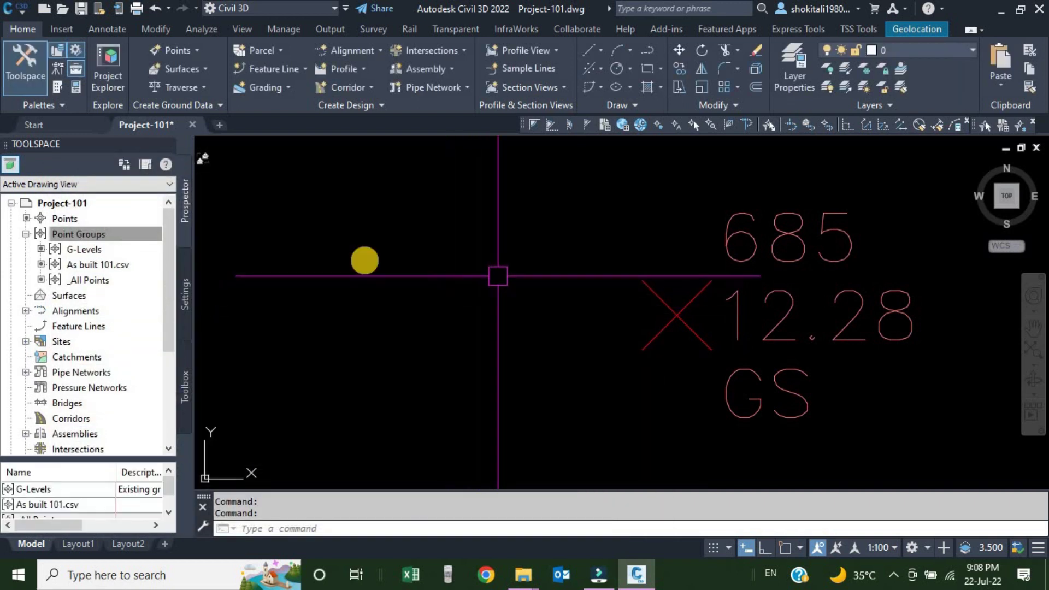
Step: Start another new point group for the fence points in the drawing and name it P-Boundary
{"action": "left_click", "coordinate": [79, 235]}
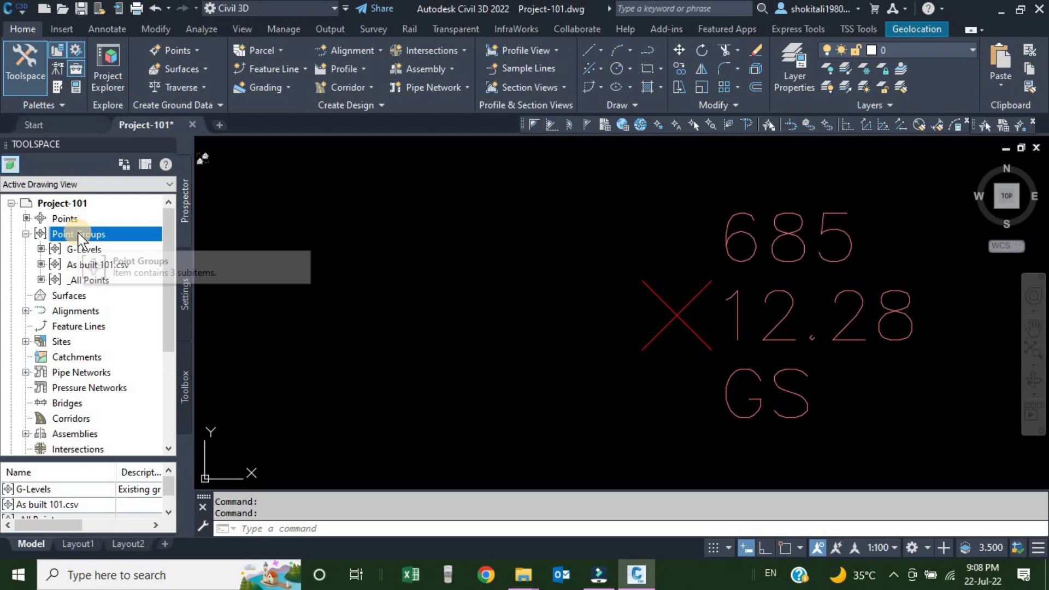
{"action": "scroll", "coordinate": [574, 298], "scroll_direction": "down", "scroll_amount": 5}
{"action": "scroll", "coordinate": [573, 298], "scroll_direction": "down", "scroll_amount": 4}
{"action": "scroll", "coordinate": [612, 328], "scroll_direction": "up", "scroll_amount": 12}
{"action": "mouse_move", "coordinate": [596, 330]}
{"action": "middle_mouse_down"}
{"action": "mouse_move", "coordinate": [569, 356]}
{"action": "mouse_move", "coordinate": [530, 311]}
{"action": "mouse_move", "coordinate": [553, 370]}
{"action": "mouse_move", "coordinate": [653, 399]}
{"action": "mouse_move", "coordinate": [793, 412]}
{"action": "mouse_move", "coordinate": [826, 438]}
{"action": "middle_mouse_up"}
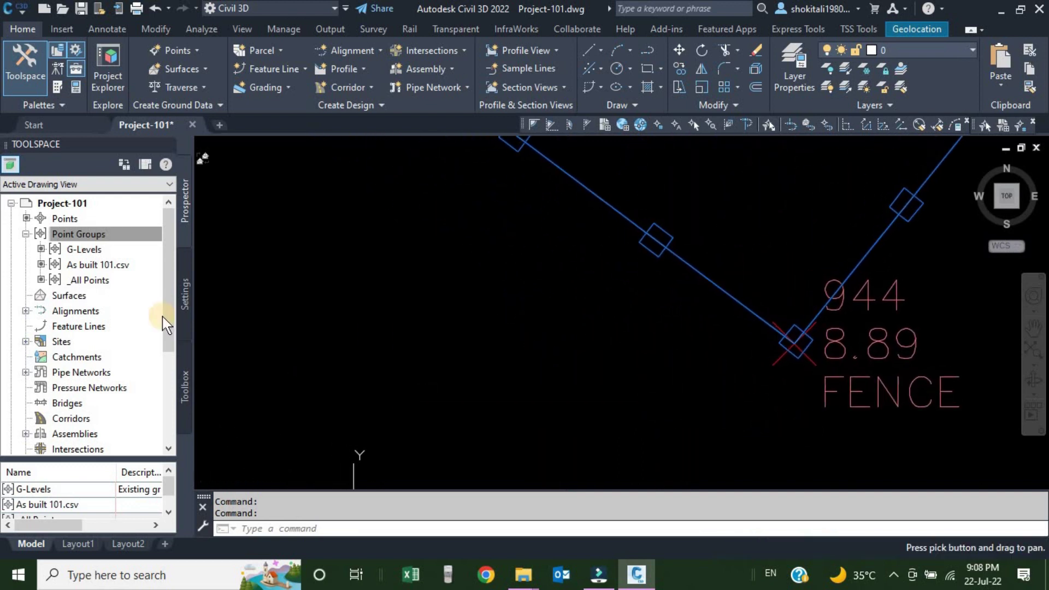
{"action": "left_click", "coordinate": [87, 233]}
{"action": "right_click", "coordinate": [87, 234]}
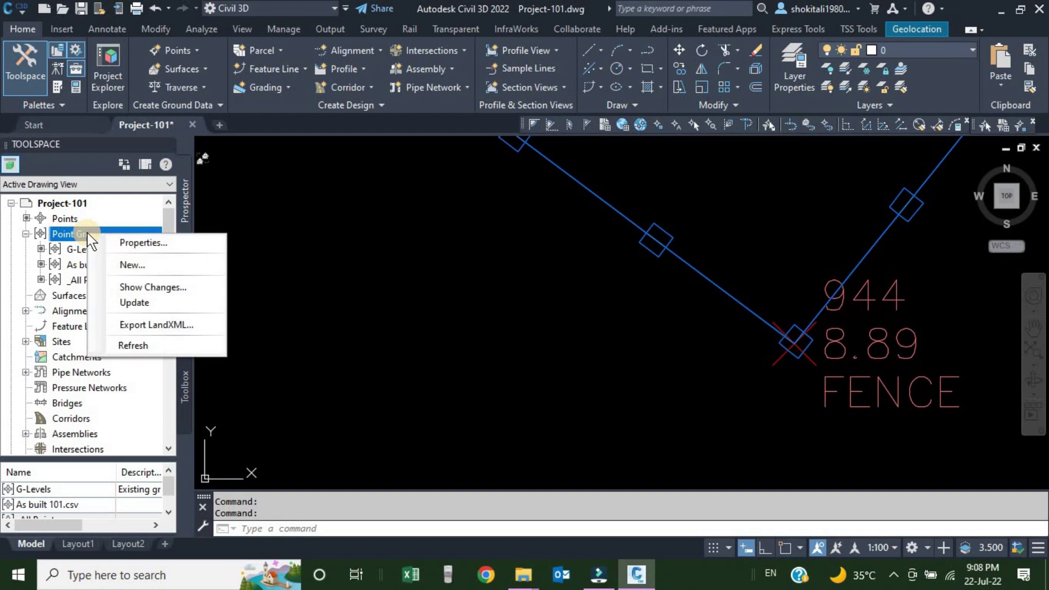
{"action": "left_click", "coordinate": [147, 265]}
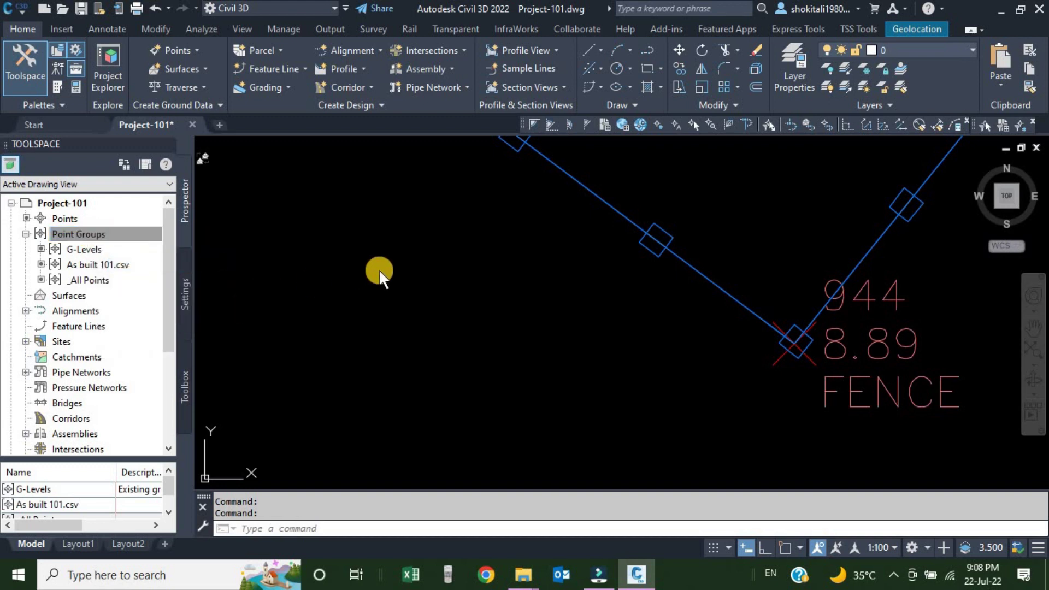
{"action": "left_click", "coordinate": [206, 229]}
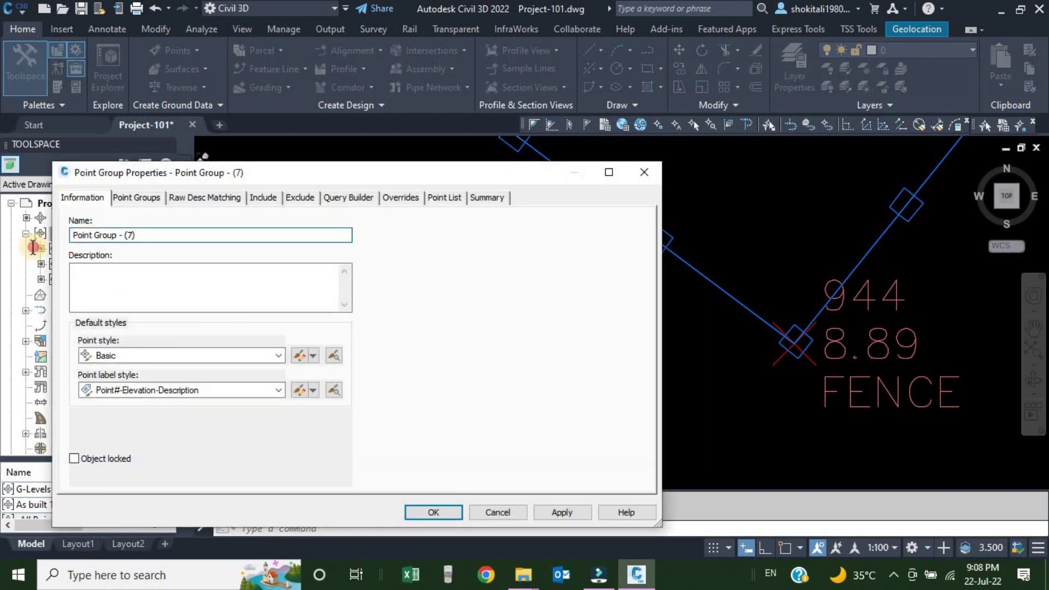
{"action": "left_click", "coordinate": [154, 235]}
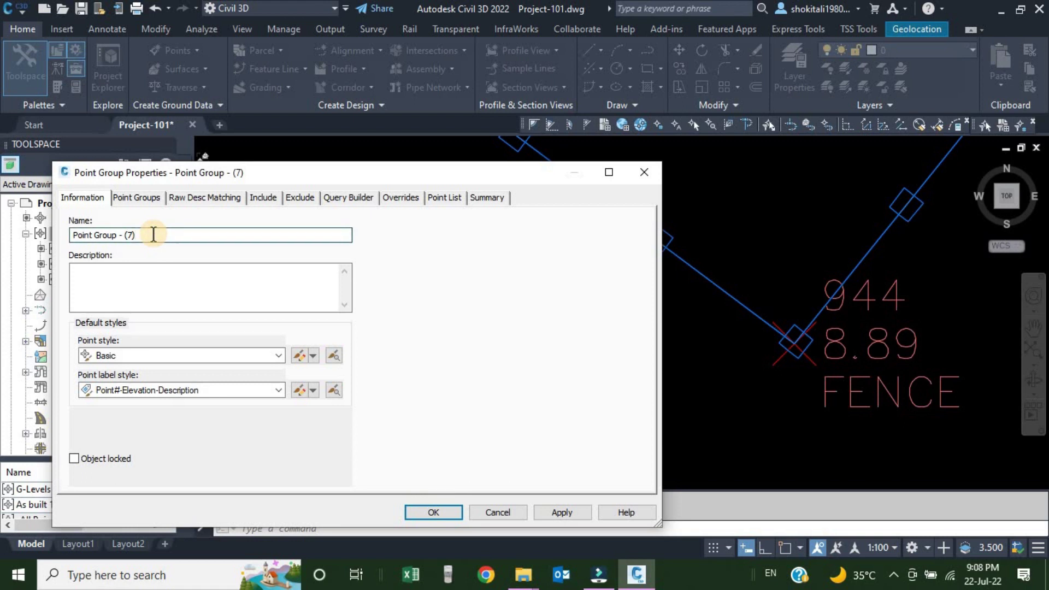
{"action": "key", "text": "BackSpace"}
{"action": "key", "text": "BackSpace"}
{"action": "key", "text": "BackSpace"}
{"action": "key", "text": "BackSpace"}
{"action": "key", "text": "BackSpace"}
{"action": "key", "text": "BackSpace"}
{"action": "key", "text": "BackSpace"}
{"action": "key", "text": "BackSpace"}
{"action": "key", "text": "BackSpace"}
{"action": "key", "text": "BackSpace"}
{"action": "key", "text": "BackSpace"}
{"action": "key", "text": "BackSpace"}
{"action": "key", "text": "BackSpace"}
{"action": "key", "text": "BackSpace"}
{"action": "key", "text": "BackSpace"}
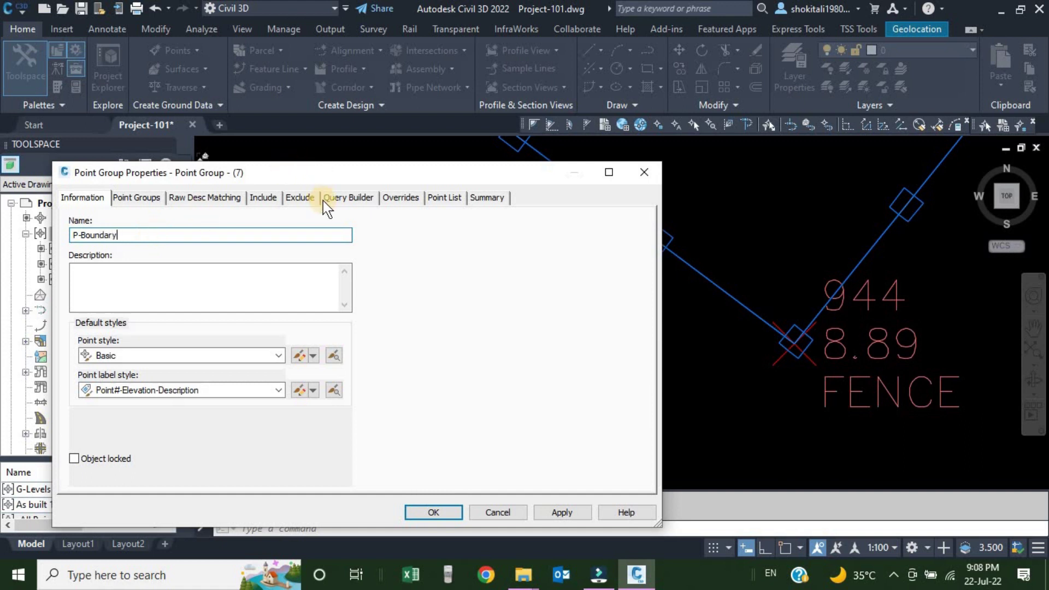
Step: Include points with raw descriptions matching FENCE in P-Boundary, check its point list and accept the group
{"action": "left_click", "coordinate": [201, 200]}
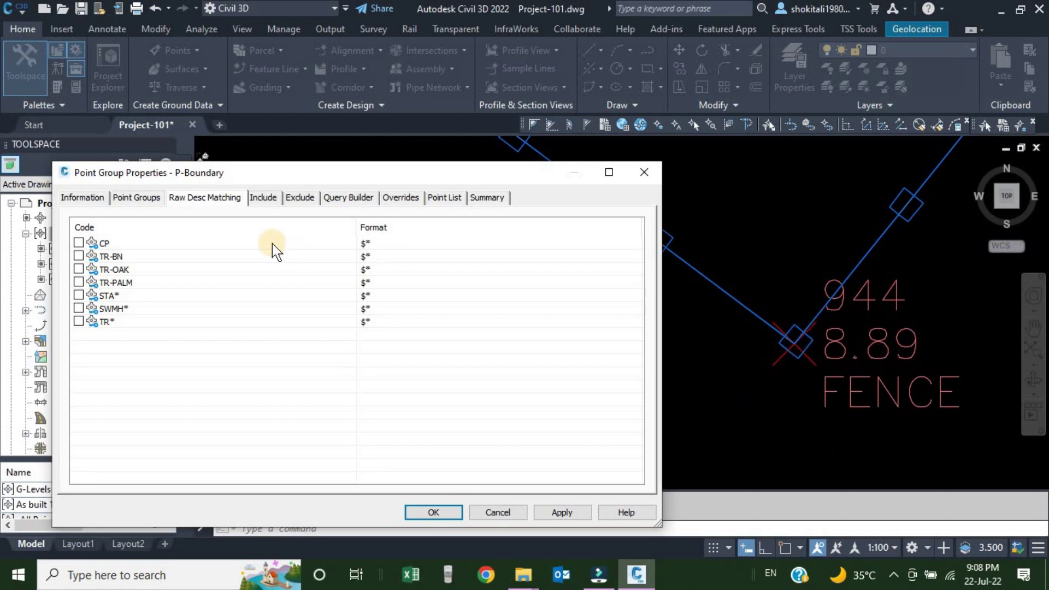
{"action": "left_click", "coordinate": [262, 198]}
{"action": "left_click", "coordinate": [123, 336]}
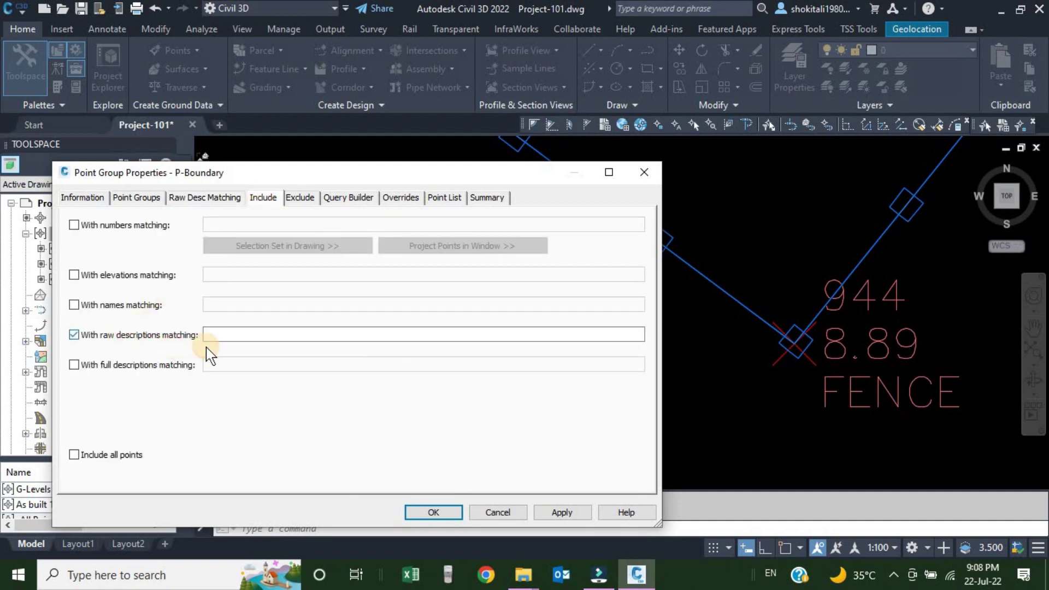
{"action": "left_click", "coordinate": [216, 334]}
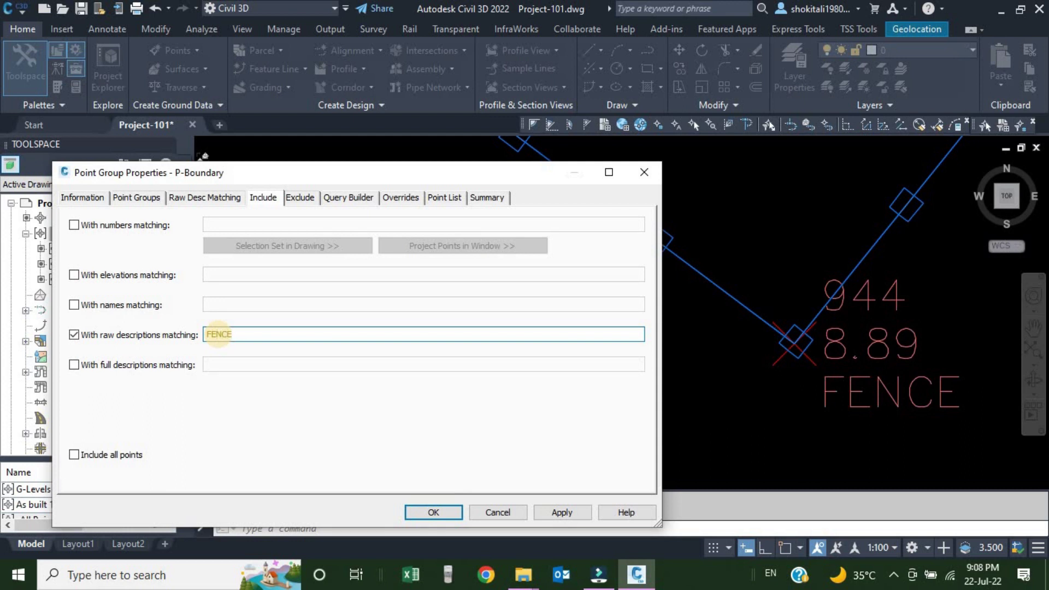
{"action": "left_click", "coordinate": [557, 514]}
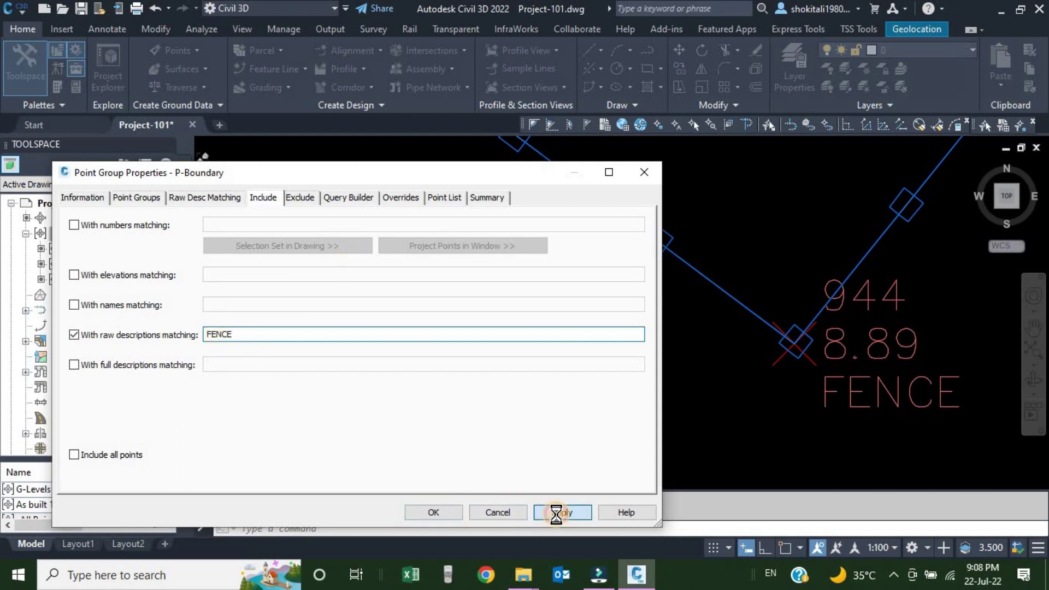
{"action": "left_click", "coordinate": [441, 198]}
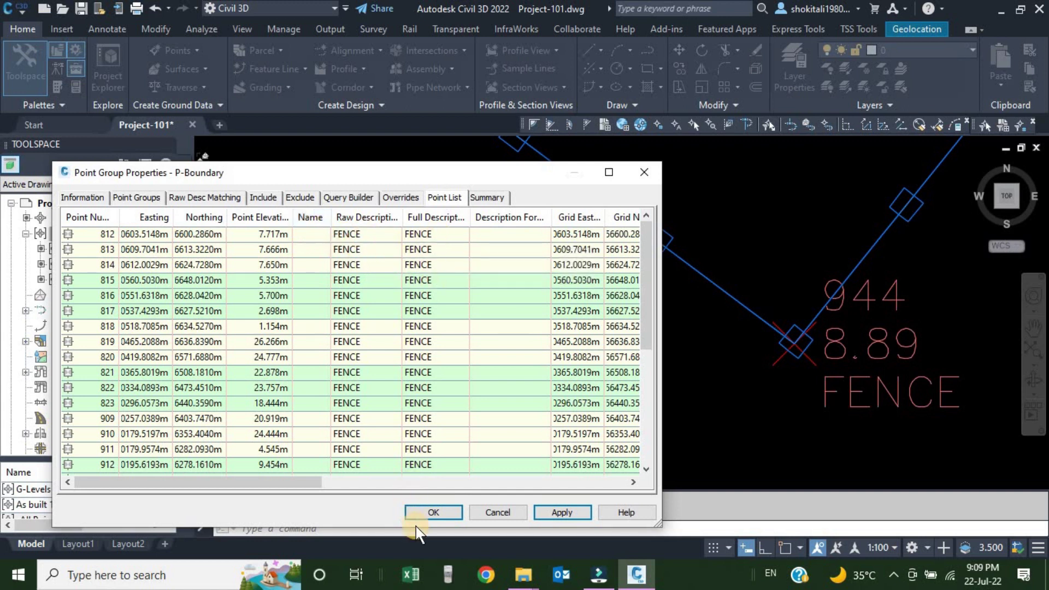
{"action": "left_click", "coordinate": [437, 511]}
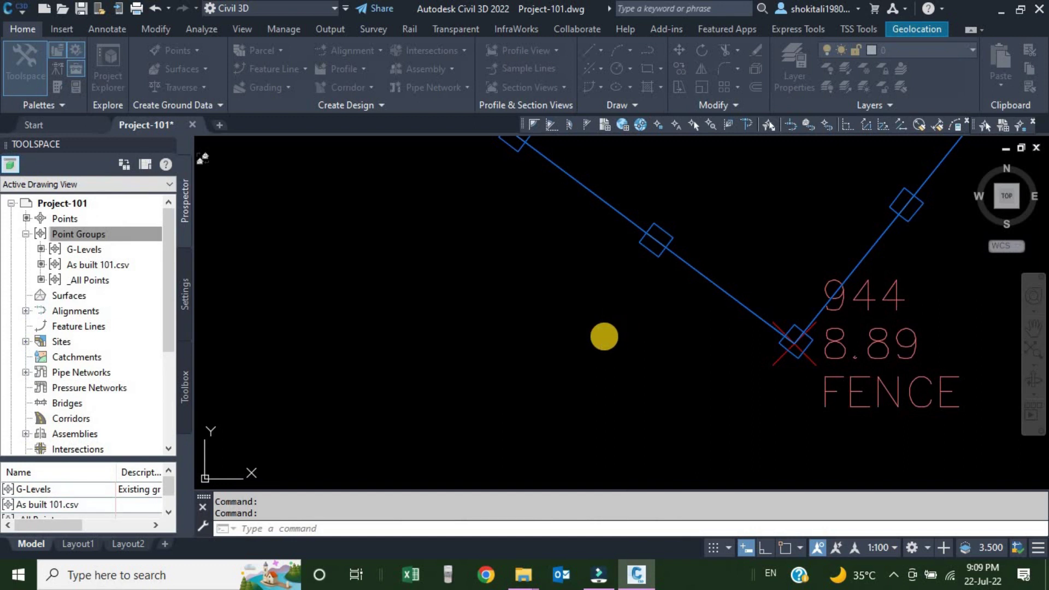
Step: Examine the descriptions of the fence points at the corners of the boundary line
{"action": "scroll", "coordinate": [553, 328], "scroll_direction": "down", "scroll_amount": 10}
{"action": "scroll", "coordinate": [644, 258], "scroll_direction": "up", "scroll_amount": 15}
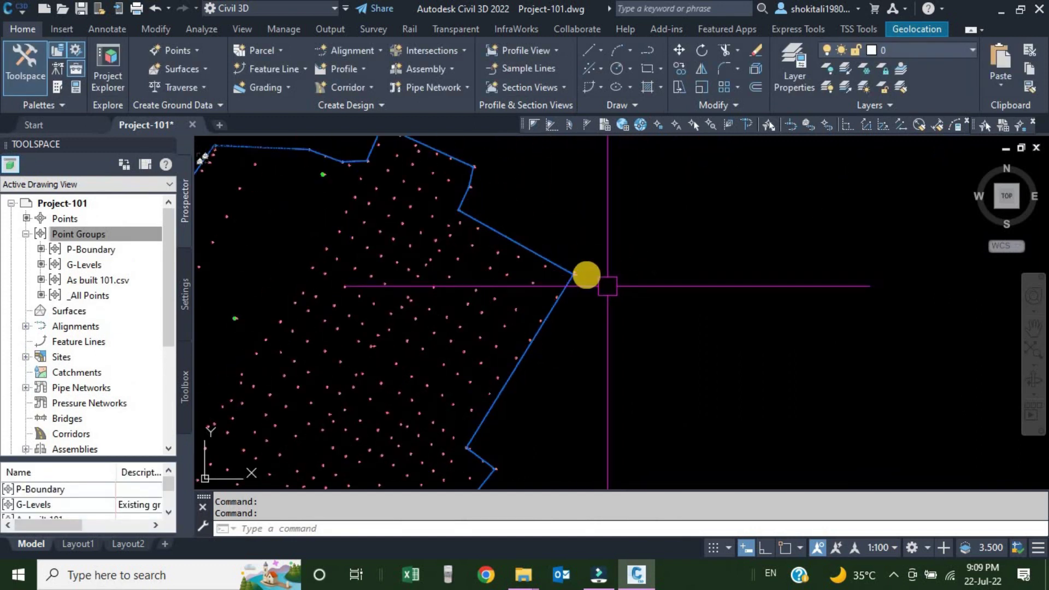
{"action": "middle_click_drag", "start_coordinate": [462, 253], "coordinate": [581, 331]}
{"action": "scroll", "coordinate": [582, 372], "scroll_direction": "up", "scroll_amount": 2}
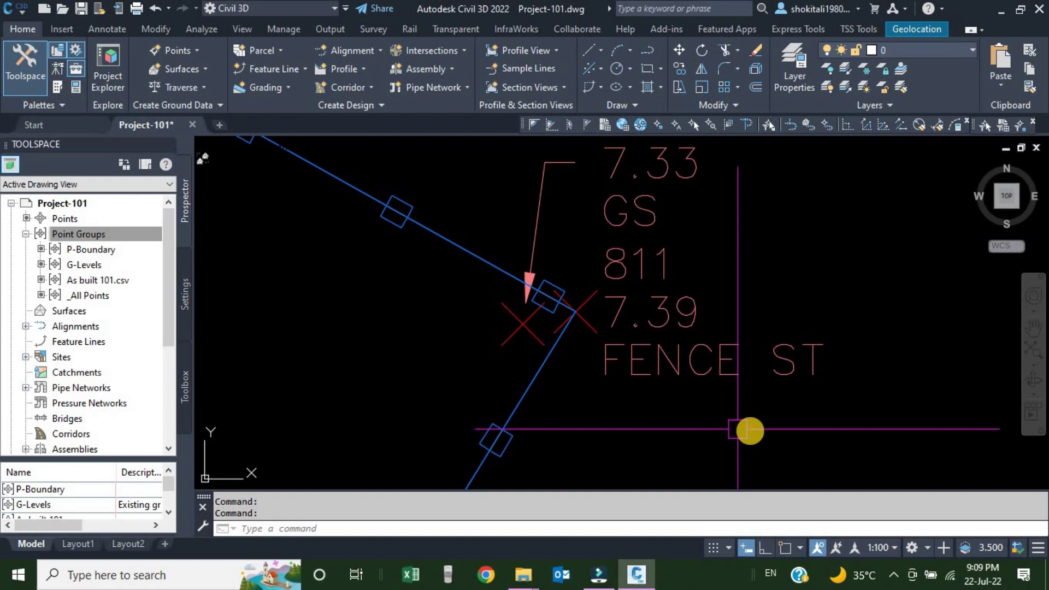
{"action": "scroll", "coordinate": [754, 253], "scroll_direction": "down", "scroll_amount": 6}
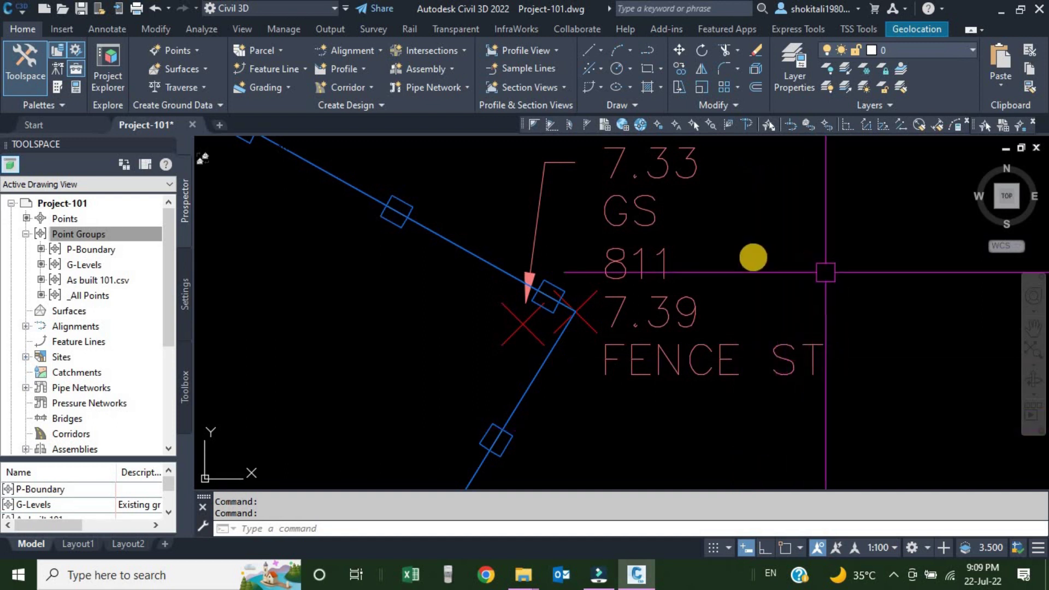
{"action": "scroll", "coordinate": [705, 306], "scroll_direction": "up", "scroll_amount": 3}
{"action": "scroll", "coordinate": [709, 265], "scroll_direction": "up", "scroll_amount": 6}
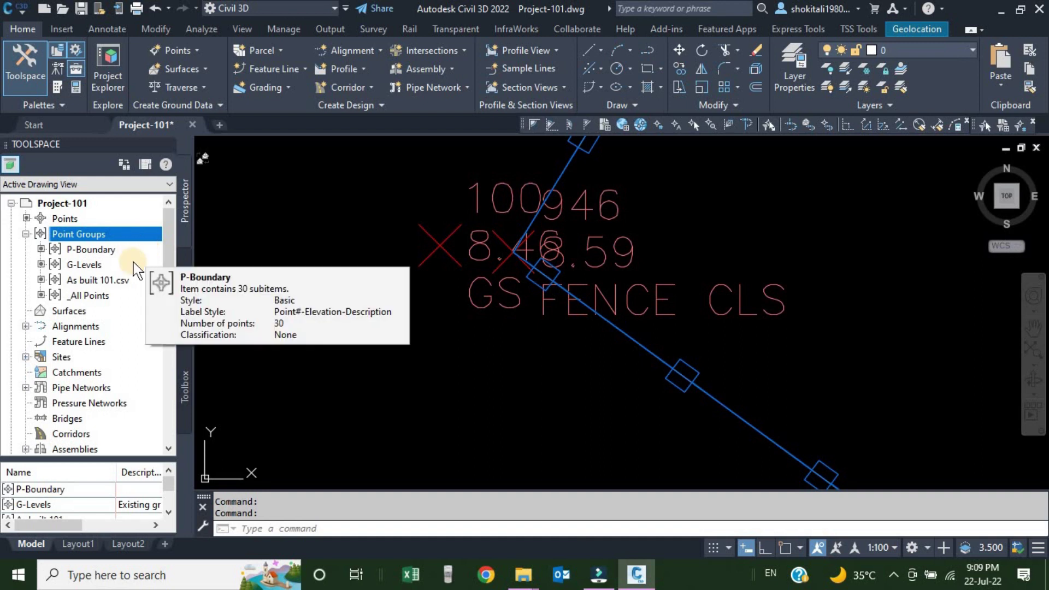
Step: Open the P-Boundary group's properties and review the raw descriptions in its point list
{"action": "left_click", "coordinate": [88, 251]}
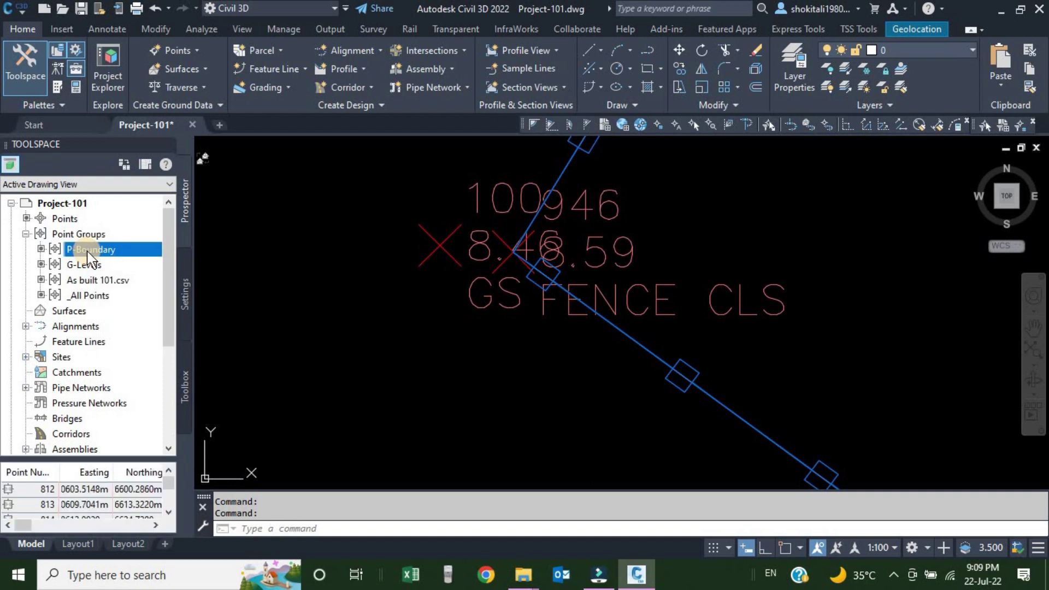
{"action": "right_click", "coordinate": [87, 252]}
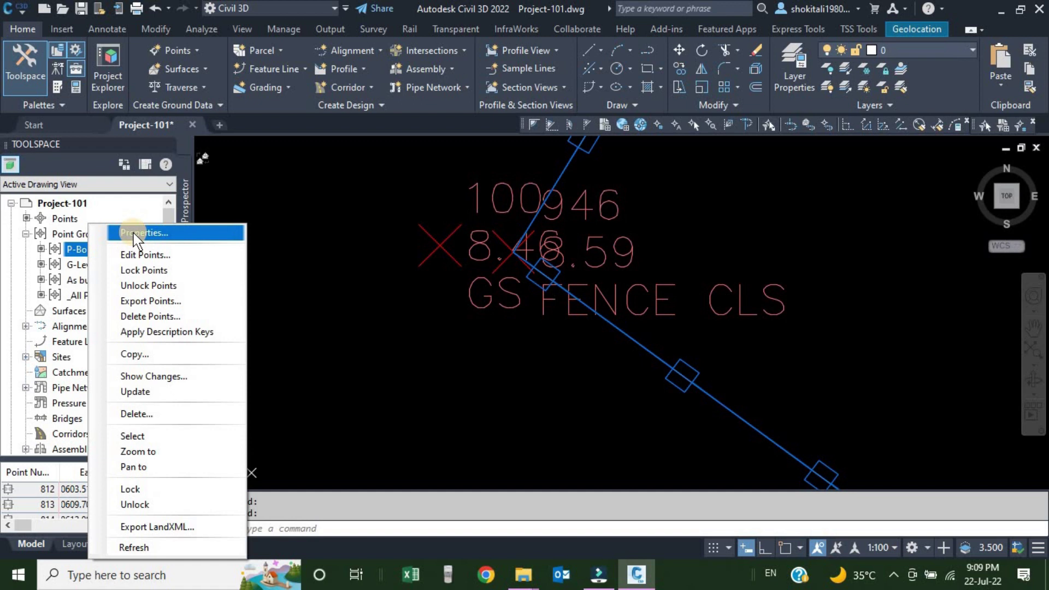
{"action": "left_click", "coordinate": [541, 313]}
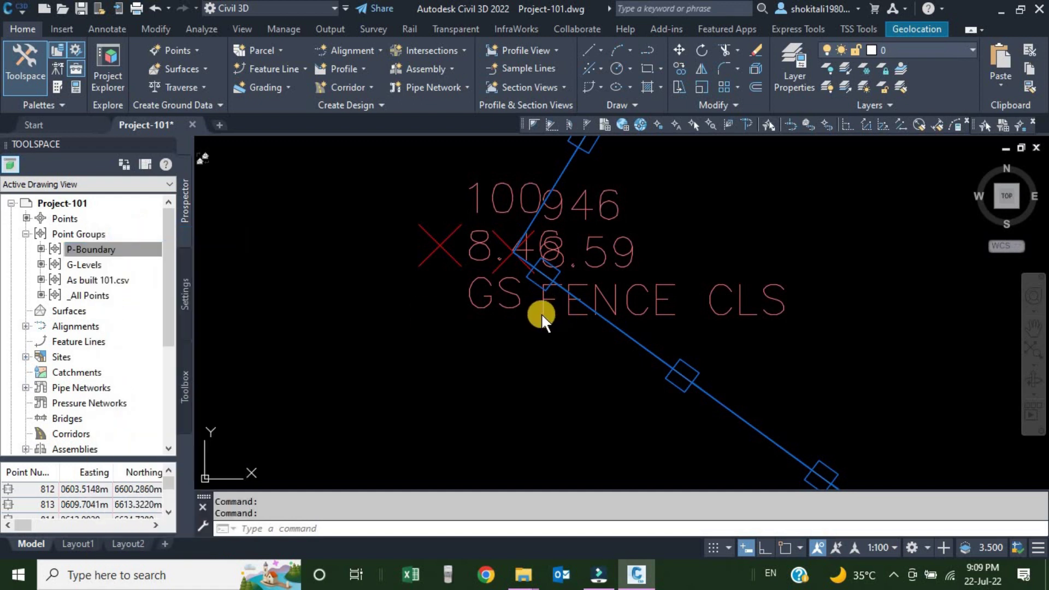
{"action": "left_click", "coordinate": [444, 198]}
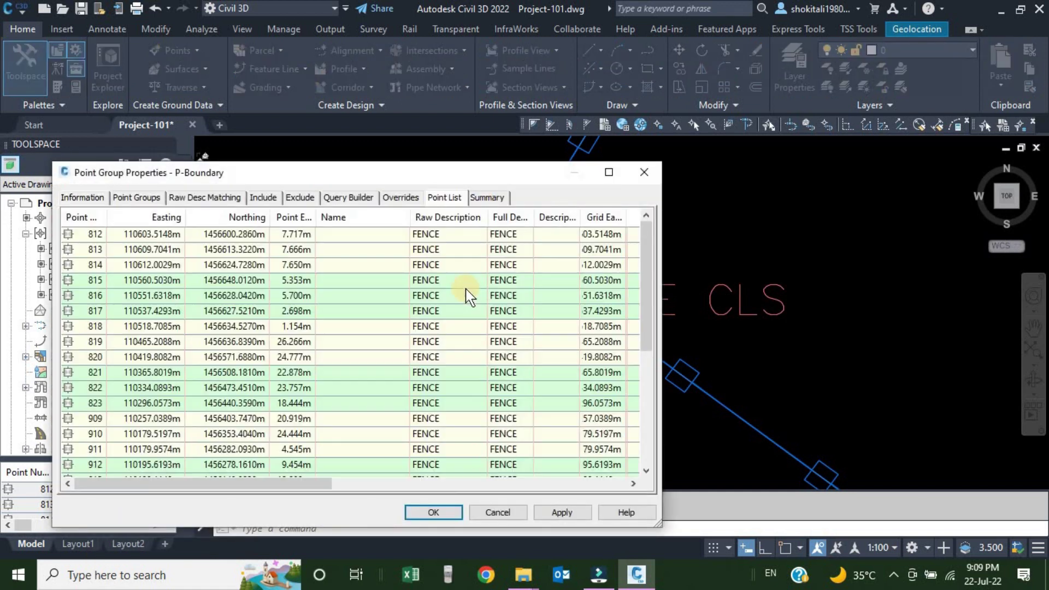
{"action": "left_click_drag", "start_coordinate": [492, 173], "coordinate": [378, 139]}
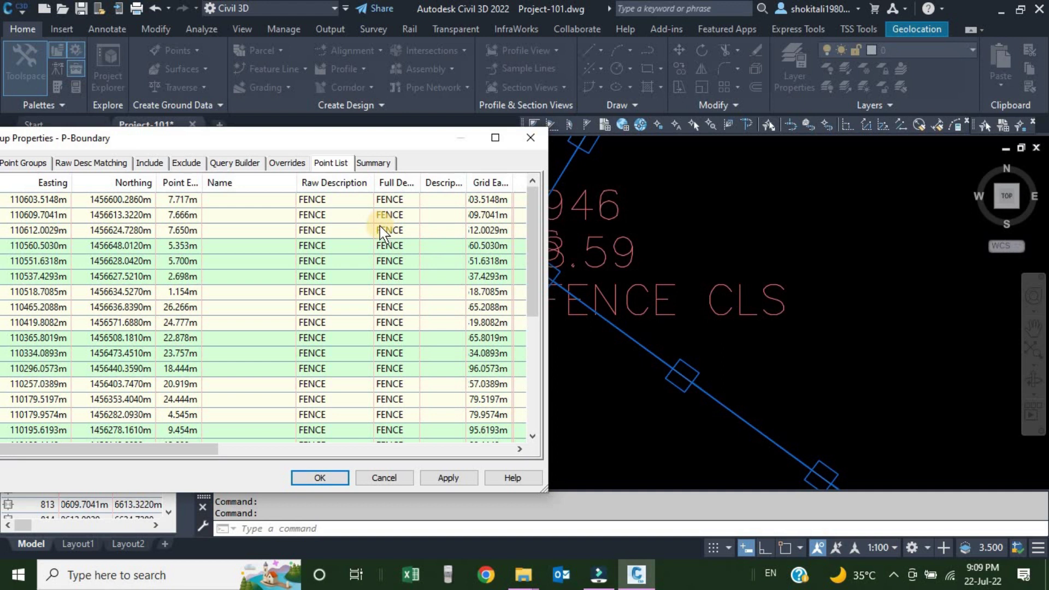
Step: Change the P-Boundary group's raw description match to FENCE* and apply the change
{"action": "scroll", "coordinate": [366, 295], "scroll_direction": "down", "scroll_amount": 5}
{"action": "scroll", "coordinate": [353, 323], "scroll_direction": "up", "scroll_amount": 5}
{"action": "left_click_drag", "start_coordinate": [288, 139], "coordinate": [620, 139]}
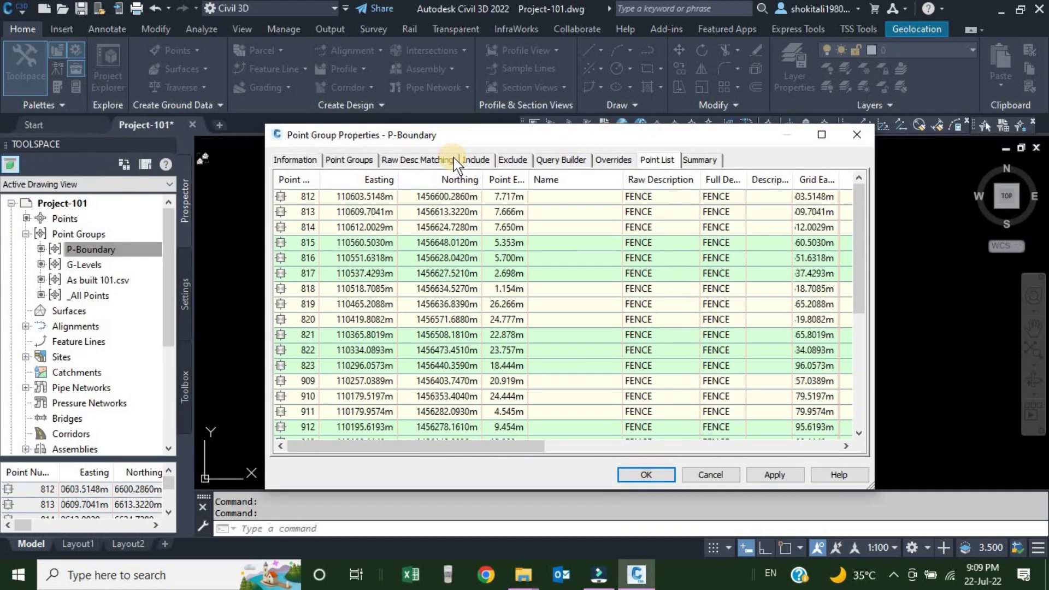
{"action": "left_click", "coordinate": [474, 160]}
{"action": "left_click", "coordinate": [422, 299]}
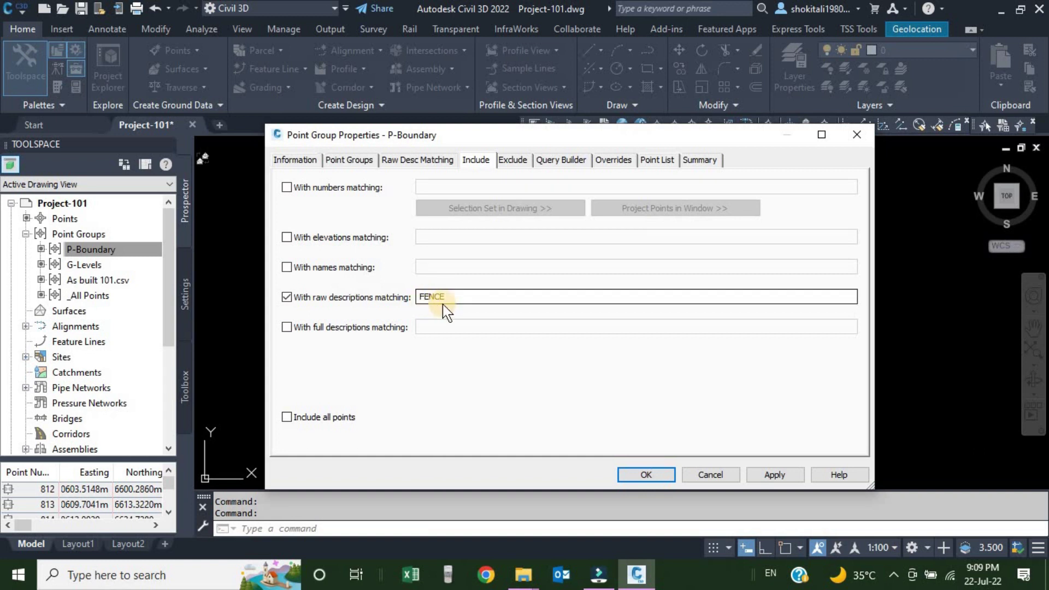
{"action": "mouse_move", "coordinate": [547, 139]}
{"action": "left_mouse_down"}
{"action": "mouse_move", "coordinate": [242, 123]}
{"action": "mouse_move", "coordinate": [130, 105]}
{"action": "left_mouse_up"}
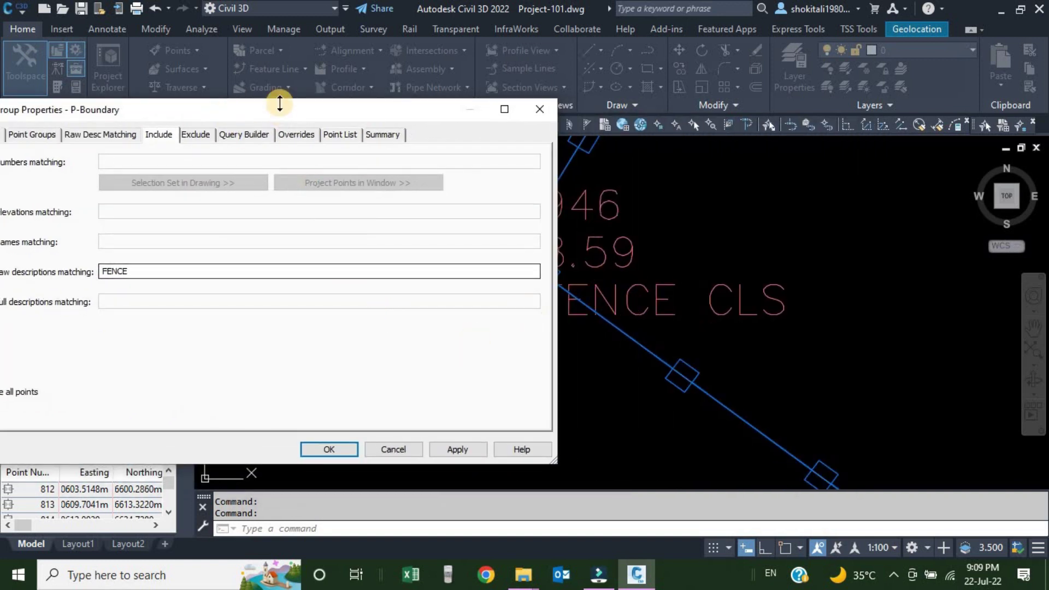
{"action": "left_click_drag", "start_coordinate": [283, 112], "coordinate": [562, 158]}
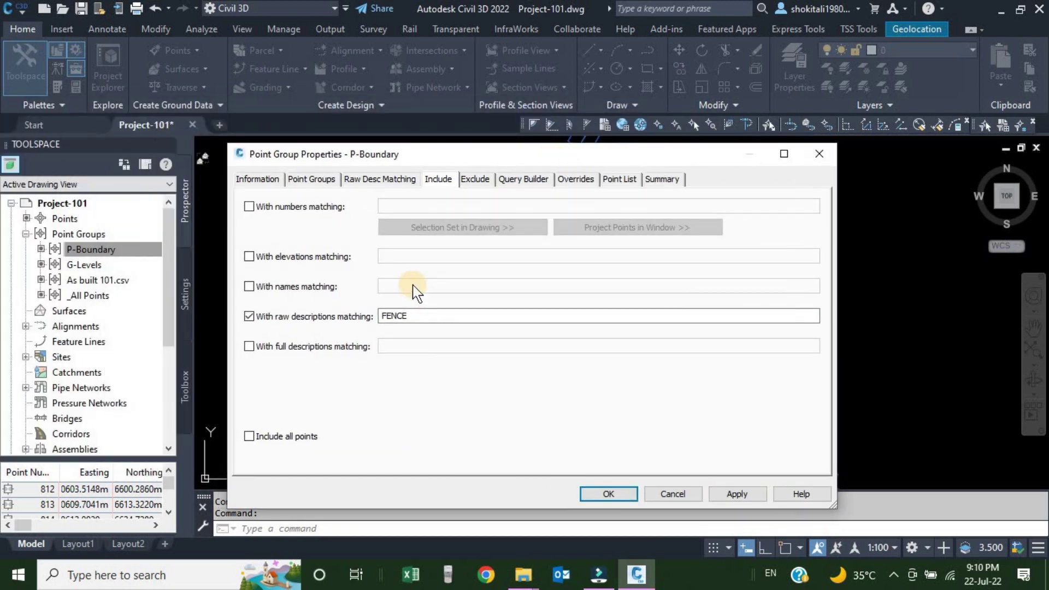
{"action": "mouse_move", "coordinate": [600, 157]}
{"action": "left_mouse_down"}
{"action": "mouse_move", "coordinate": [495, 244]}
{"action": "mouse_move", "coordinate": [319, 225]}
{"action": "left_mouse_up"}
{"action": "left_click_drag", "start_coordinate": [382, 223], "coordinate": [719, 125]}
{"action": "left_click", "coordinate": [483, 286]}
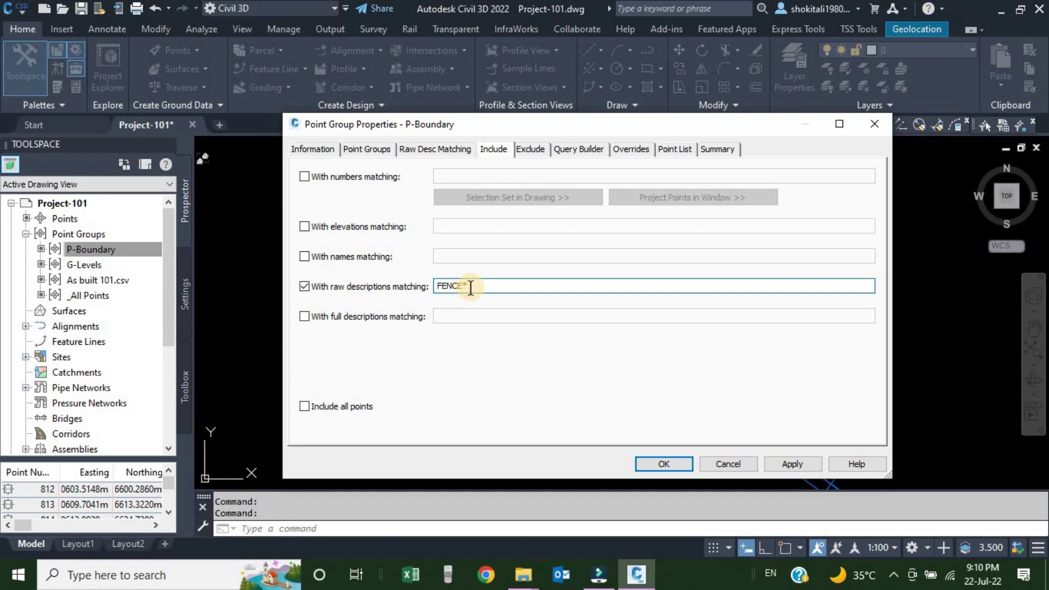
{"action": "left_click", "coordinate": [793, 464]}
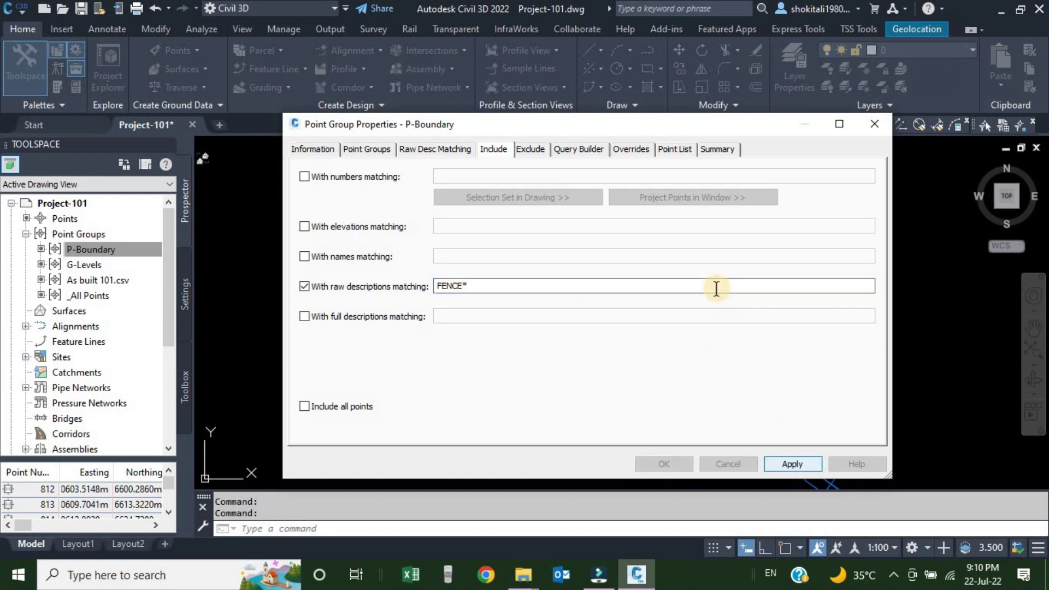
Step: Check the P-Boundary point list for the fence start and closing points, and accept the group's properties
{"action": "left_click", "coordinate": [673, 149]}
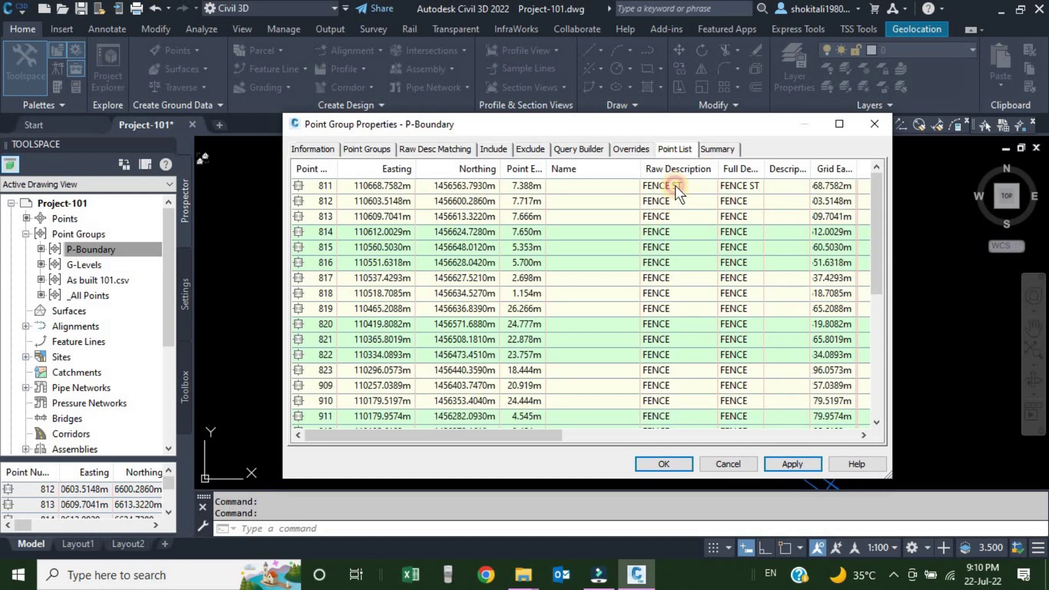
{"action": "left_click", "coordinate": [675, 186]}
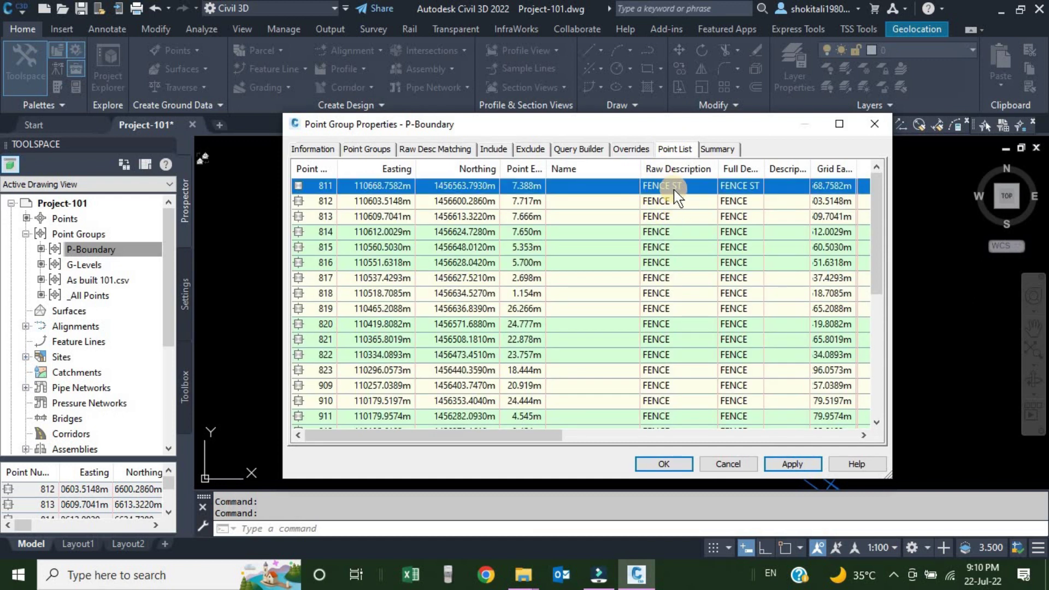
{"action": "scroll", "coordinate": [687, 284], "scroll_direction": "down", "scroll_amount": 5}
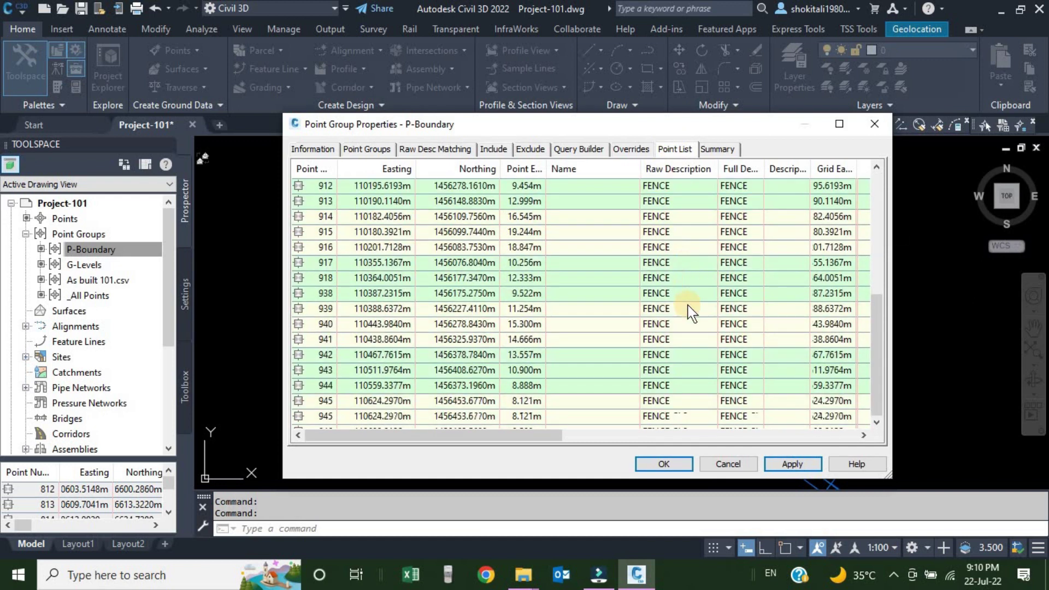
{"action": "left_click", "coordinate": [660, 418]}
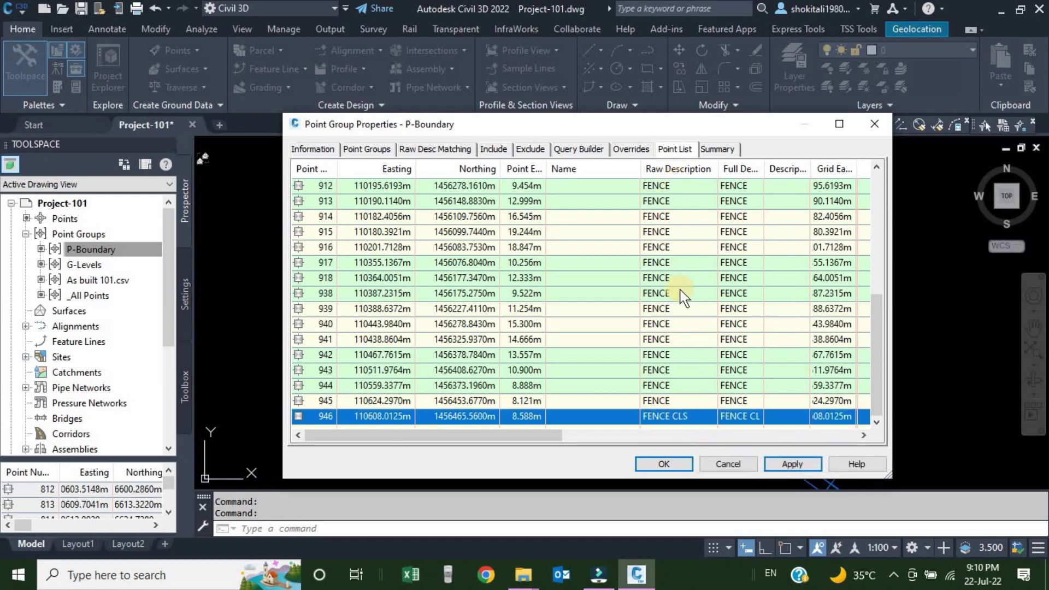
{"action": "left_click", "coordinate": [493, 150]}
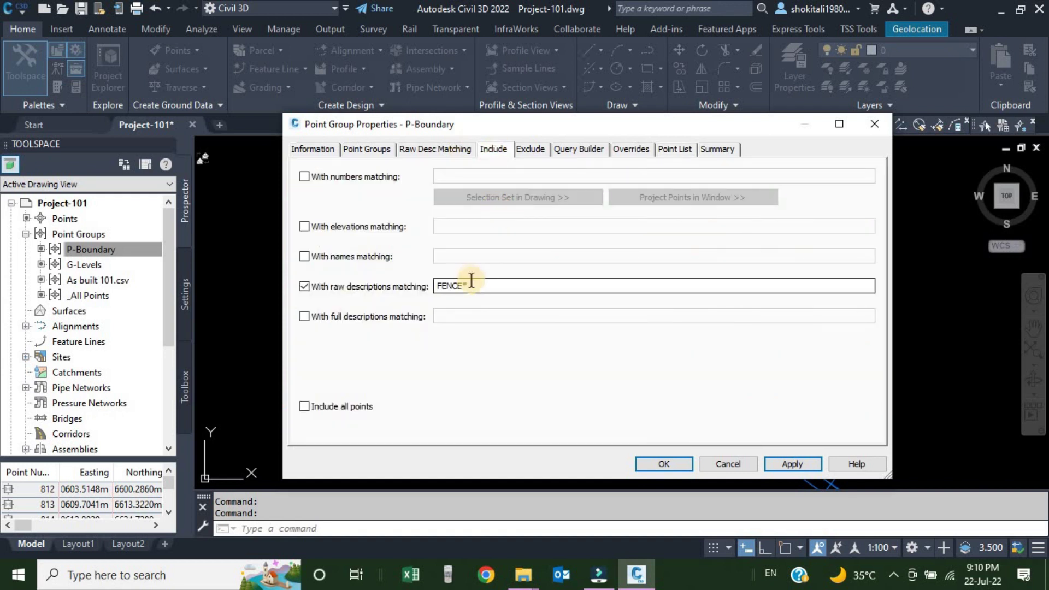
{"action": "left_click", "coordinate": [472, 284]}
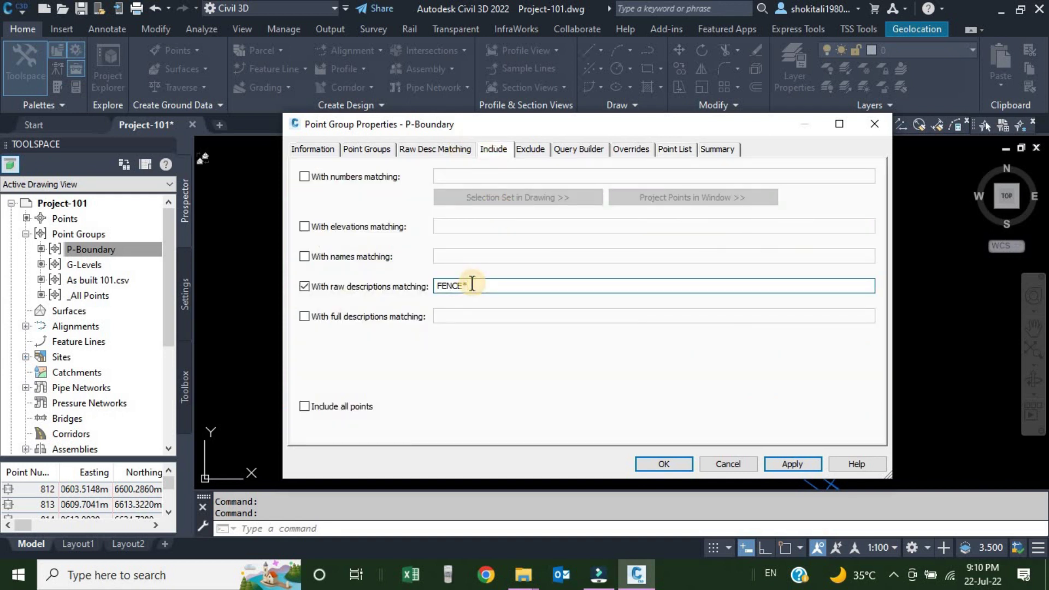
{"action": "mouse_move", "coordinate": [639, 127]}
{"action": "left_mouse_down"}
{"action": "mouse_move", "coordinate": [300, 150]}
{"action": "mouse_move", "coordinate": [289, 140]}
{"action": "left_mouse_up"}
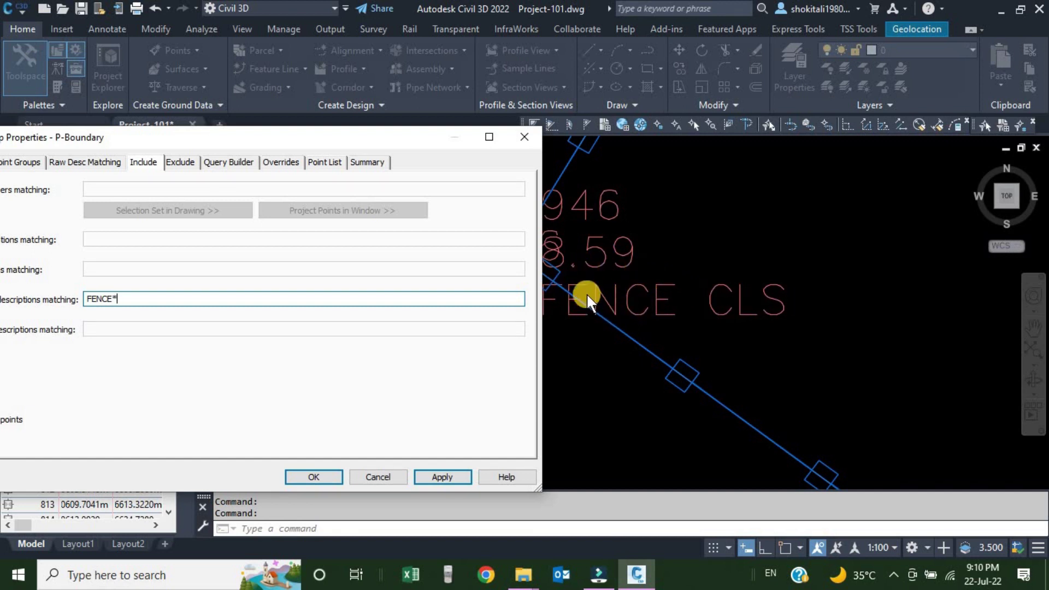
{"action": "left_click_drag", "start_coordinate": [428, 136], "coordinate": [668, 104]}
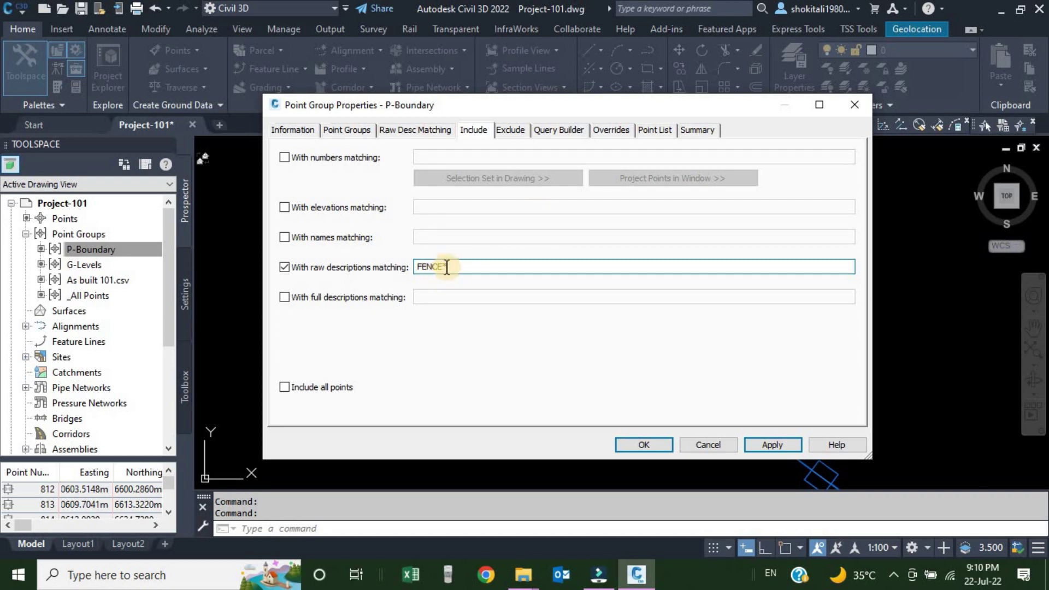
{"action": "left_click", "coordinate": [643, 445]}
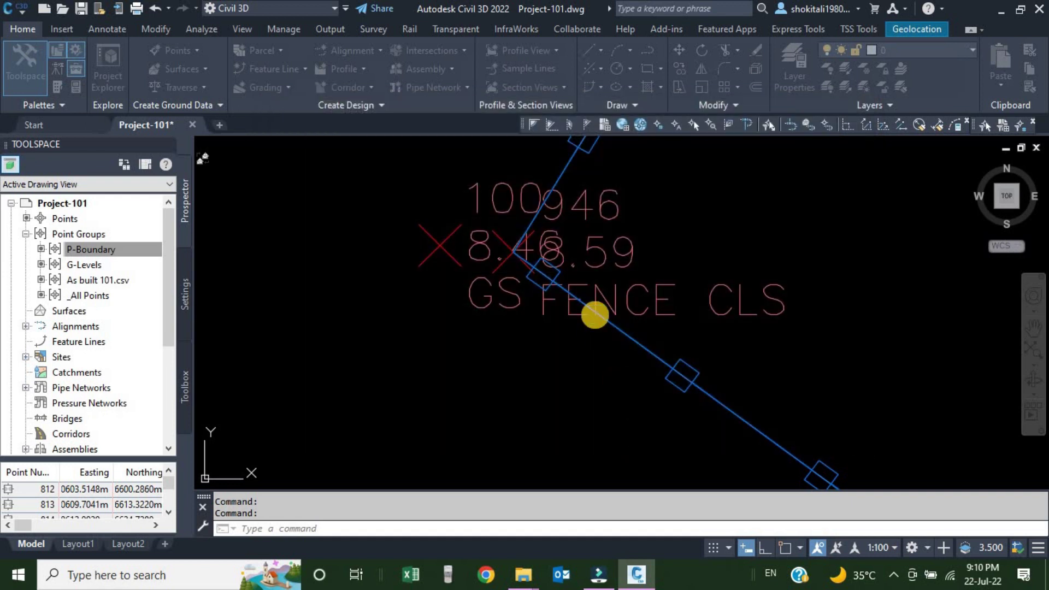
Step: Start a new point group for the building corner points and name it Buildings
{"action": "scroll", "coordinate": [623, 293], "scroll_direction": "down", "scroll_amount": 6}
{"action": "scroll", "coordinate": [562, 306], "scroll_direction": "up", "scroll_amount": 4}
{"action": "scroll", "coordinate": [591, 186], "scroll_direction": "up", "scroll_amount": 5}
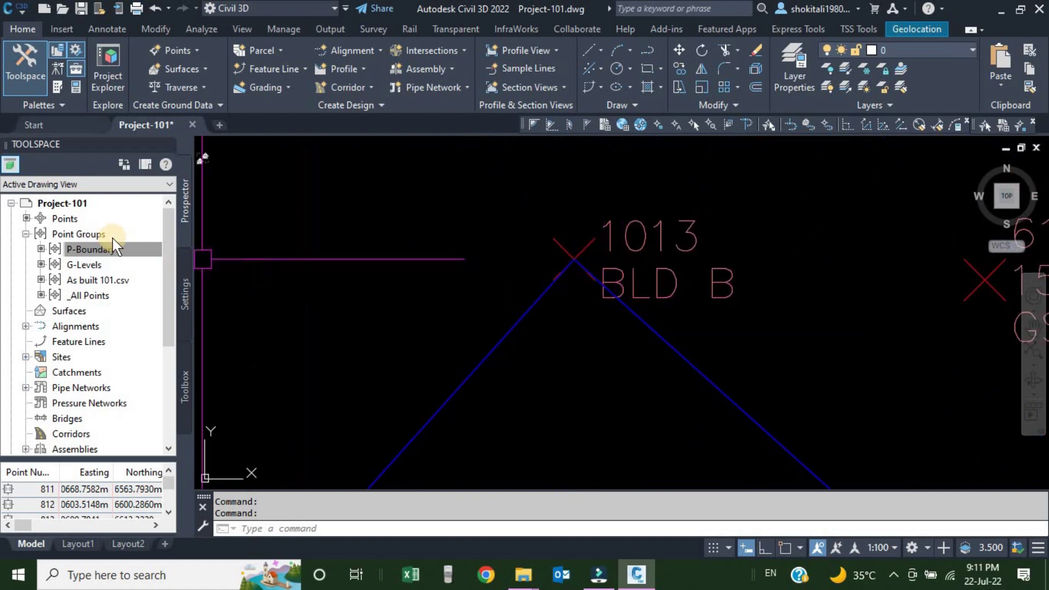
{"action": "left_click", "coordinate": [90, 247]}
{"action": "right_click", "coordinate": [86, 233]}
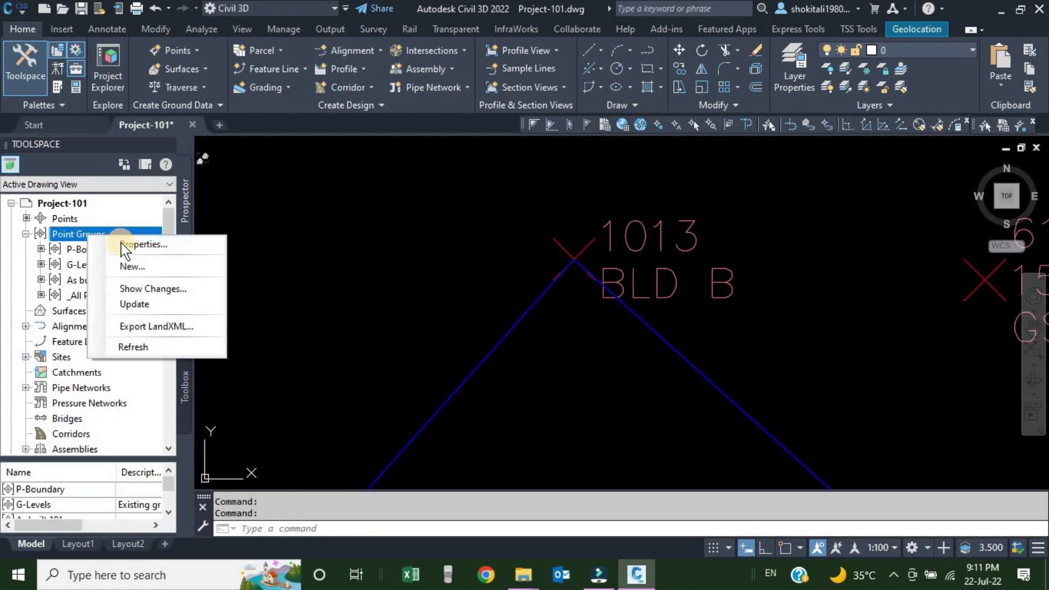
{"action": "left_click", "coordinate": [123, 265]}
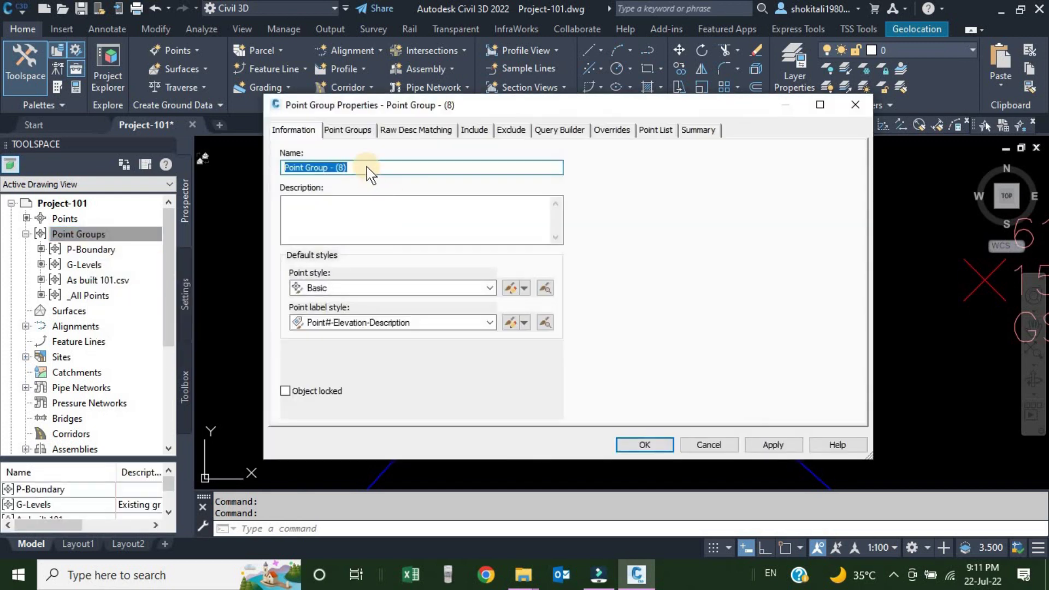
{"action": "left_click", "coordinate": [366, 166]}
{"action": "left_click_drag", "start_coordinate": [295, 174], "coordinate": [257, 176]}
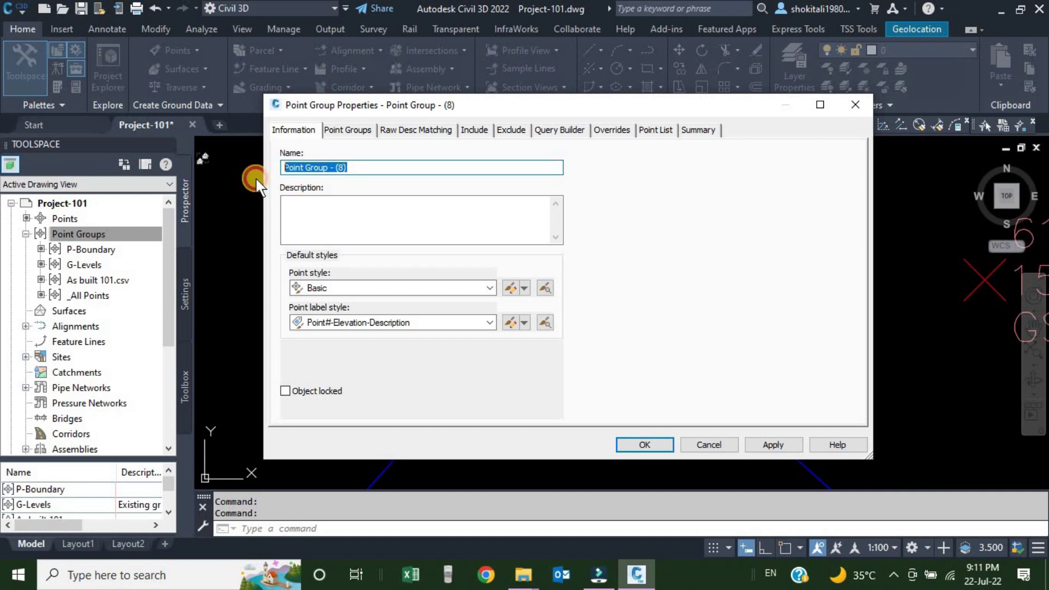
{"action": "type", "text": "Buildings"}
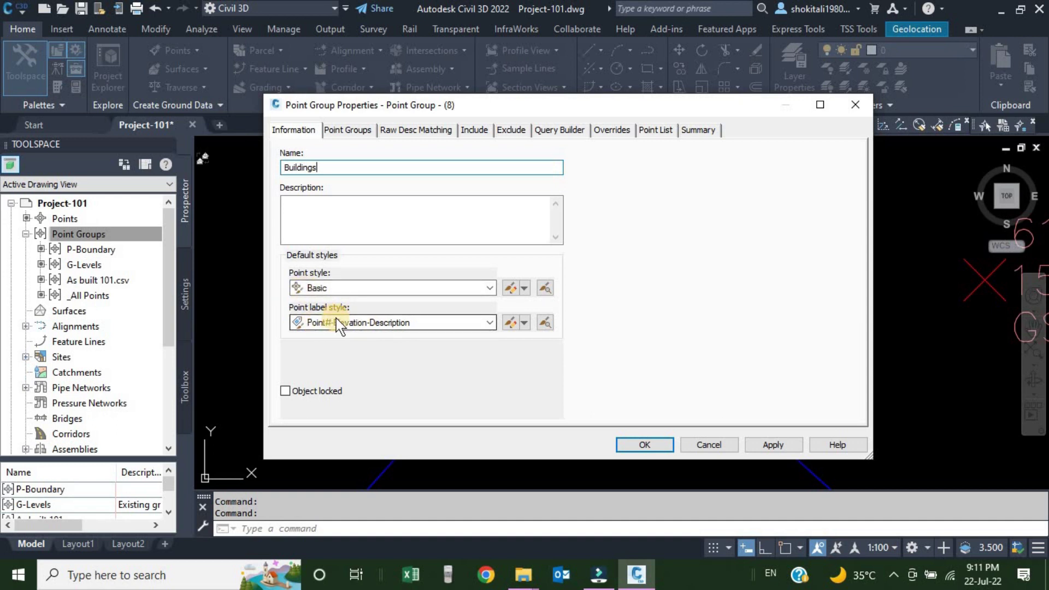
Step: Set the Buildings group's point label style to Point# and Description
{"action": "left_click", "coordinate": [425, 326]}
{"action": "left_click", "coordinate": [337, 350]}
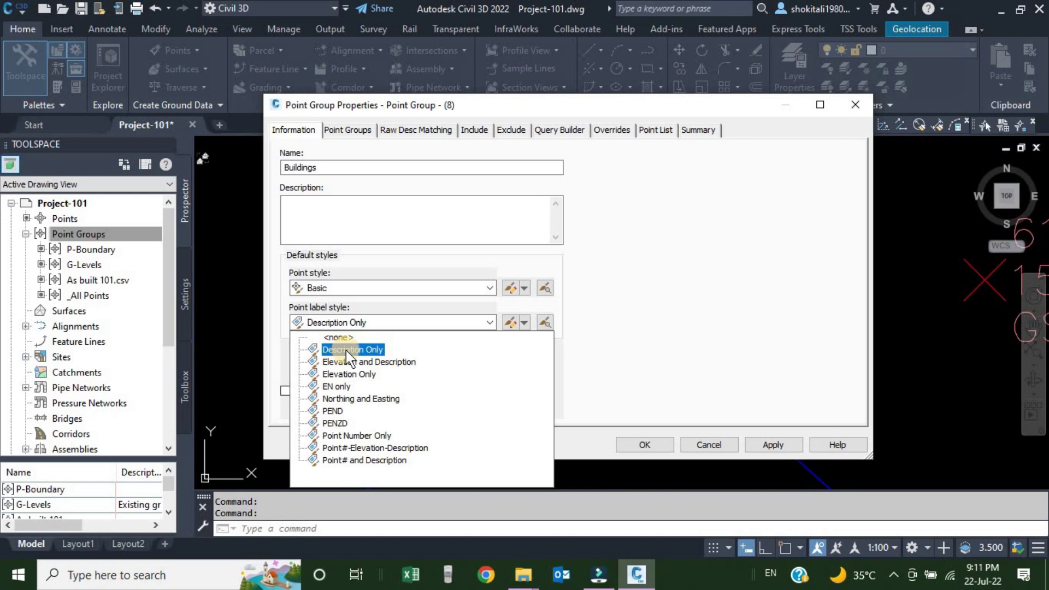
{"action": "left_click", "coordinate": [349, 462]}
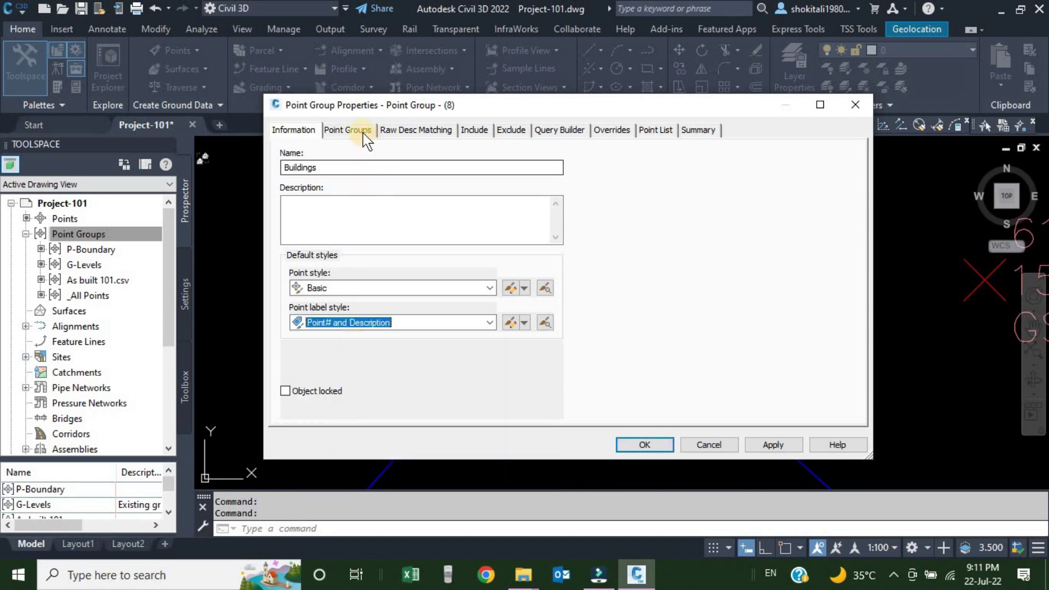
Step: Include points with raw descriptions matching BLD* in the Buildings group and apply the filter
{"action": "left_click", "coordinate": [404, 133]}
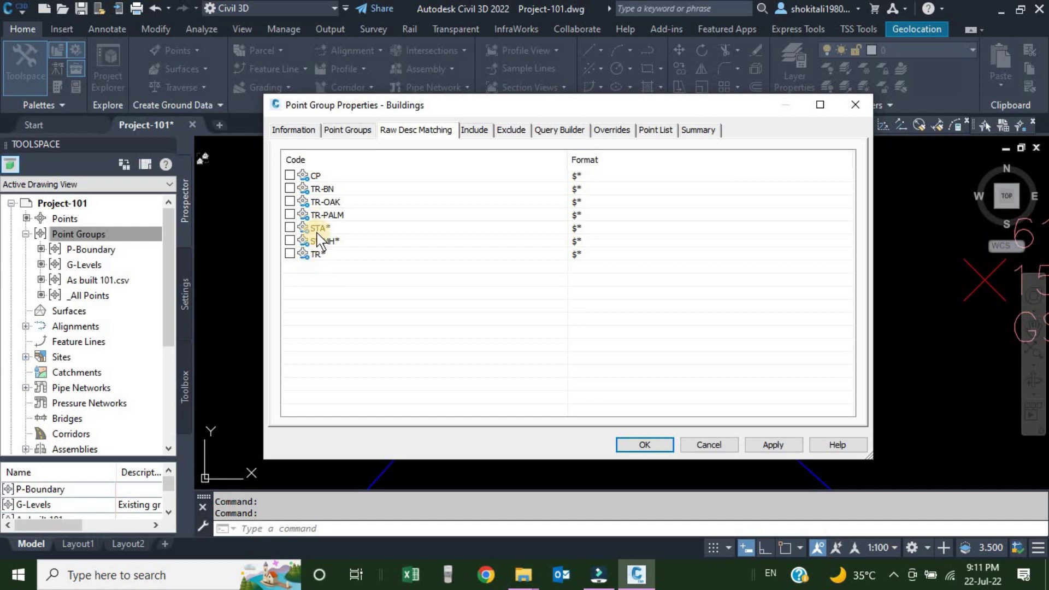
{"action": "left_click", "coordinate": [474, 132]}
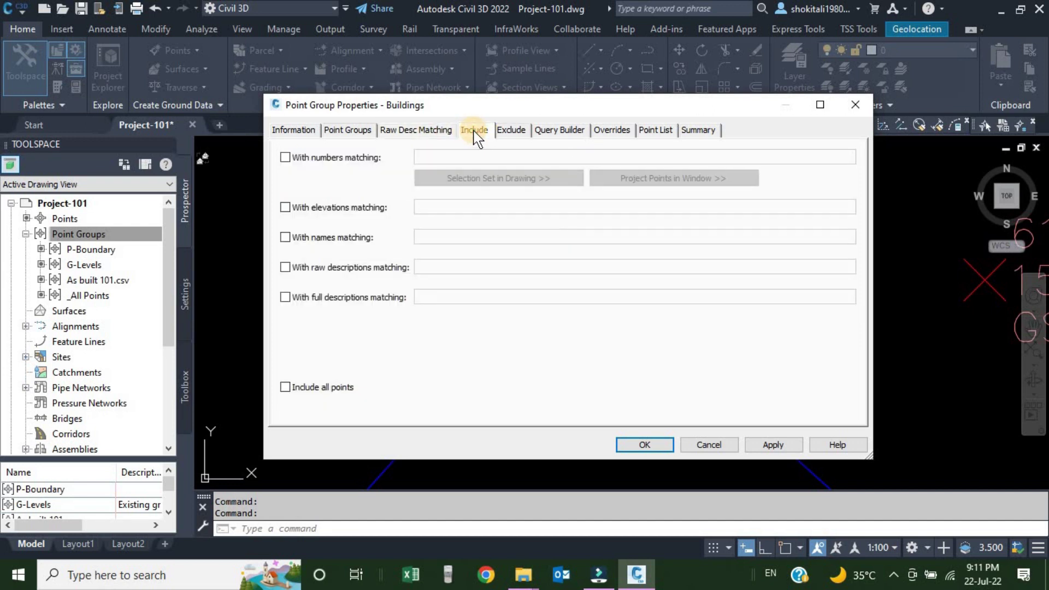
{"action": "left_click", "coordinate": [315, 268]}
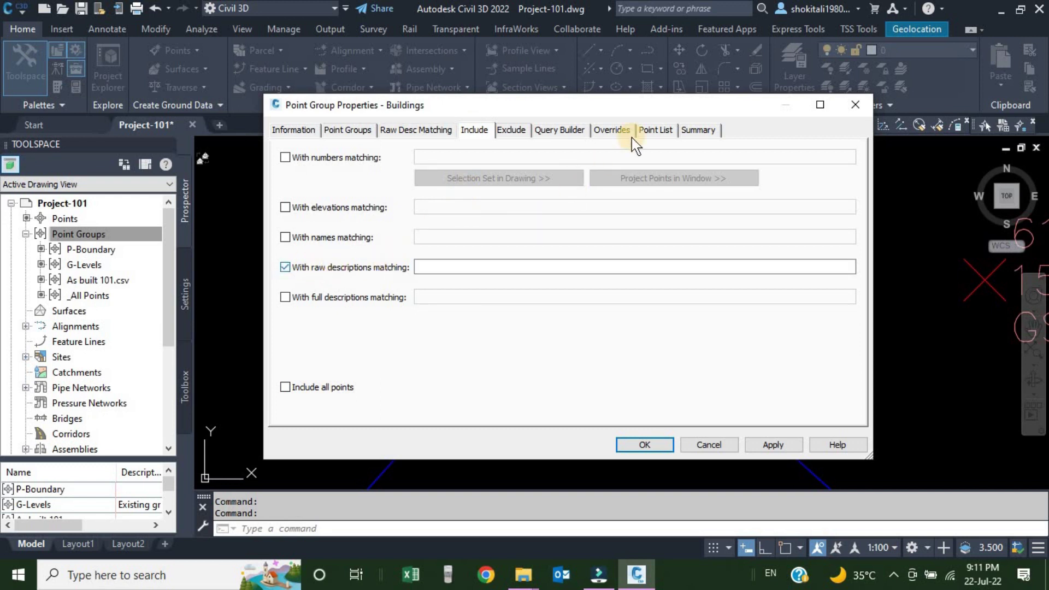
{"action": "left_click_drag", "start_coordinate": [631, 114], "coordinate": [326, 114]}
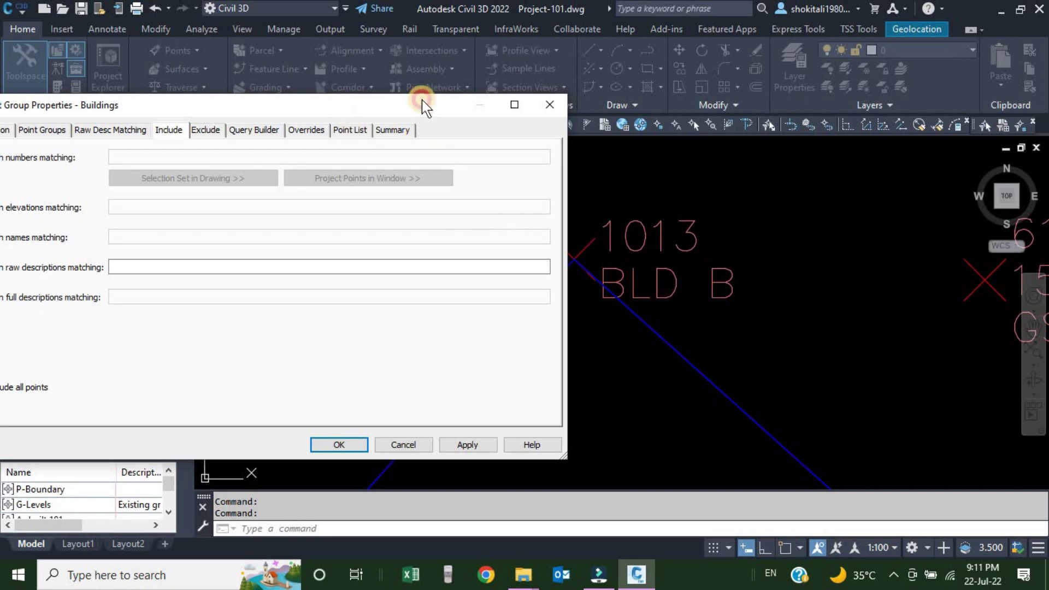
{"action": "left_click_drag", "start_coordinate": [422, 101], "coordinate": [759, 87]}
{"action": "left_click", "coordinate": [458, 254]}
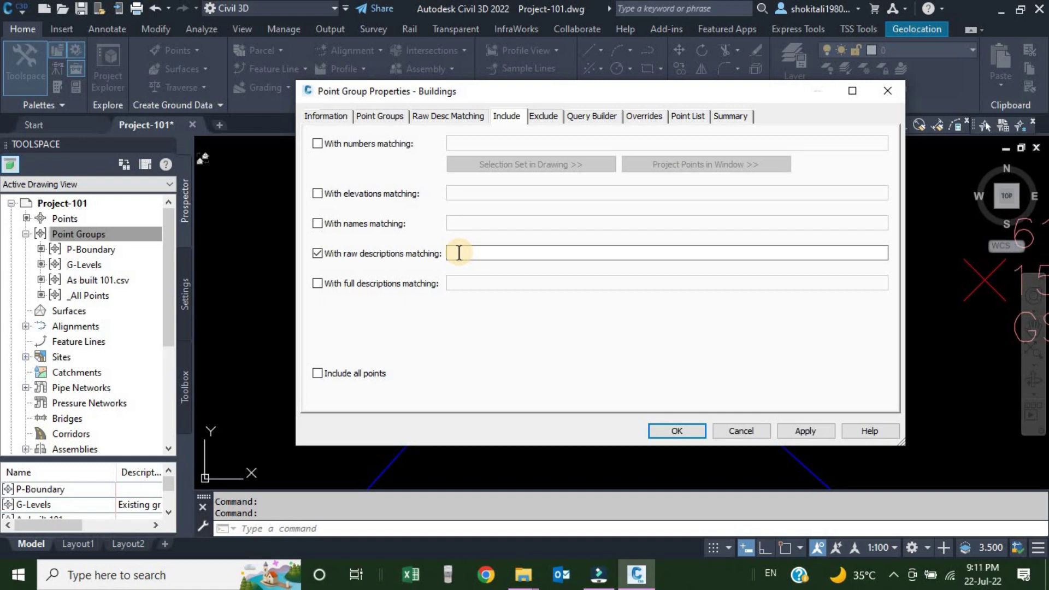
{"action": "left_click", "coordinate": [459, 253]}
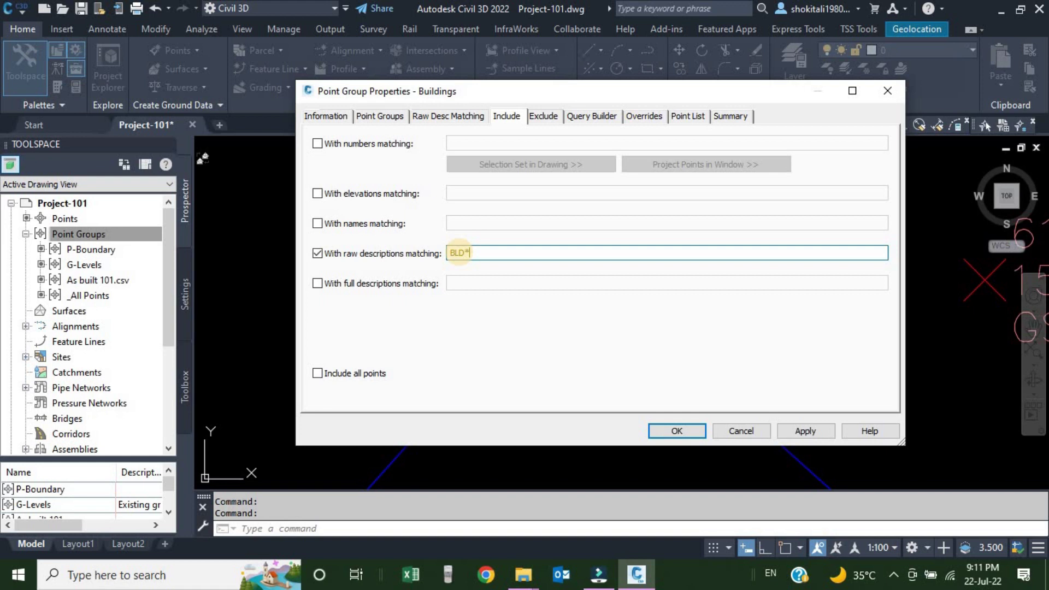
{"action": "left_click", "coordinate": [804, 430]}
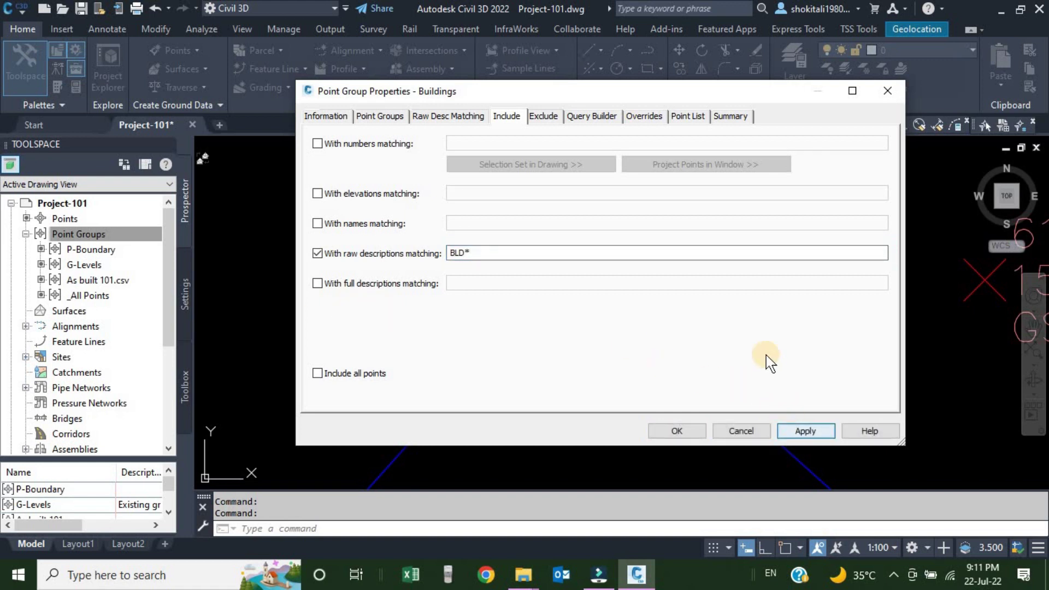
Step: Review the raw descriptions in the Buildings point list against the include filter and accept the group
{"action": "left_click", "coordinate": [685, 116]}
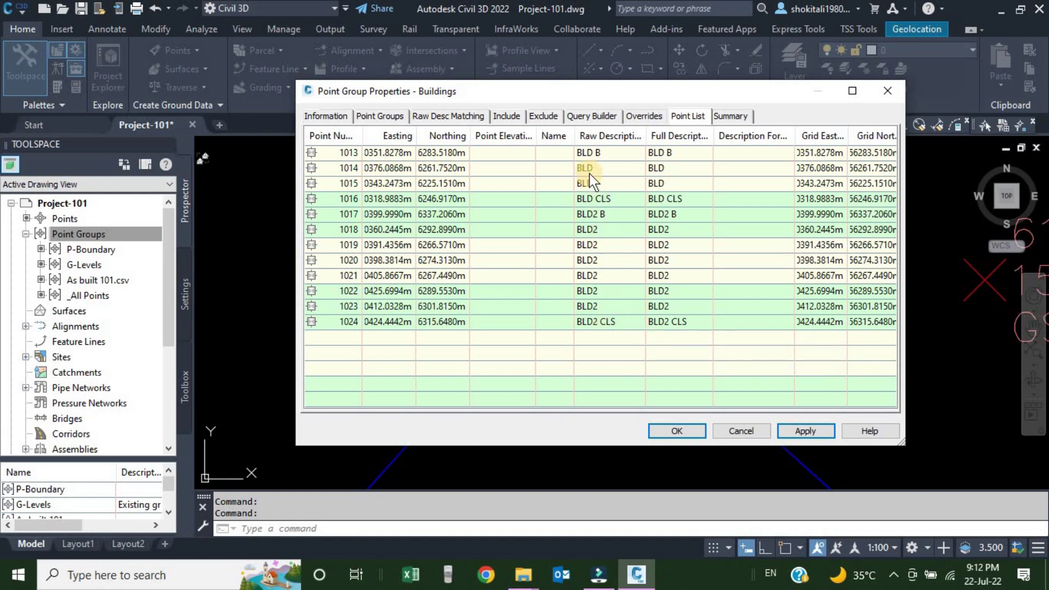
{"action": "left_click", "coordinate": [507, 116]}
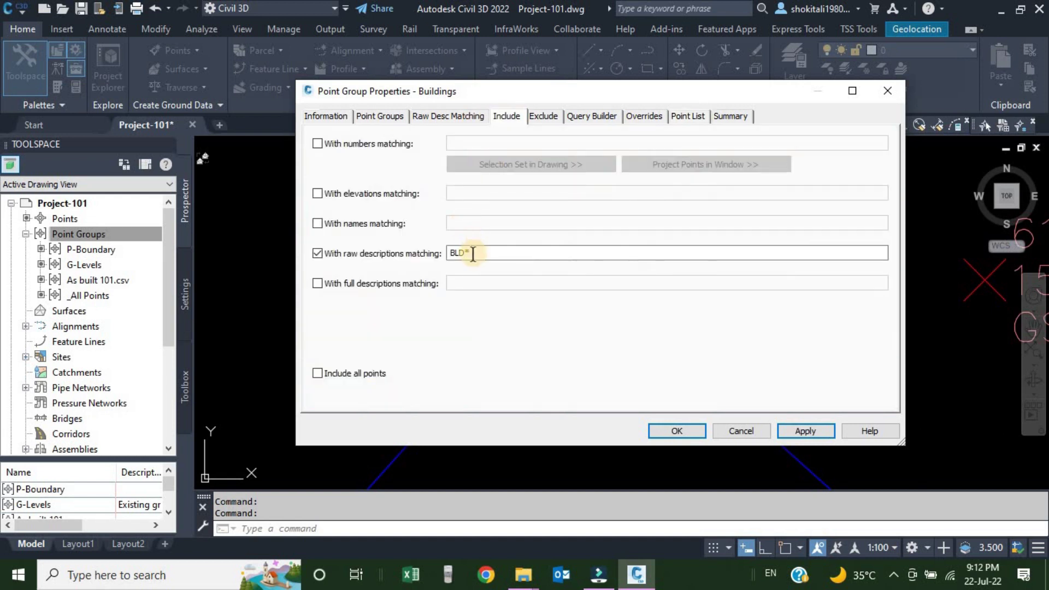
{"action": "left_click", "coordinate": [686, 117]}
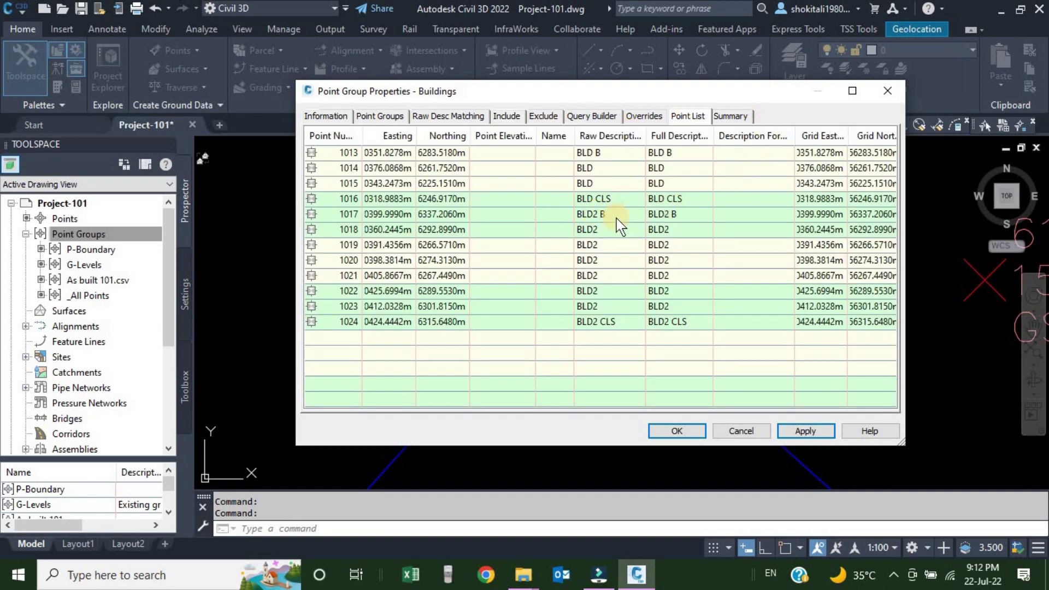
{"action": "left_click", "coordinate": [678, 431]}
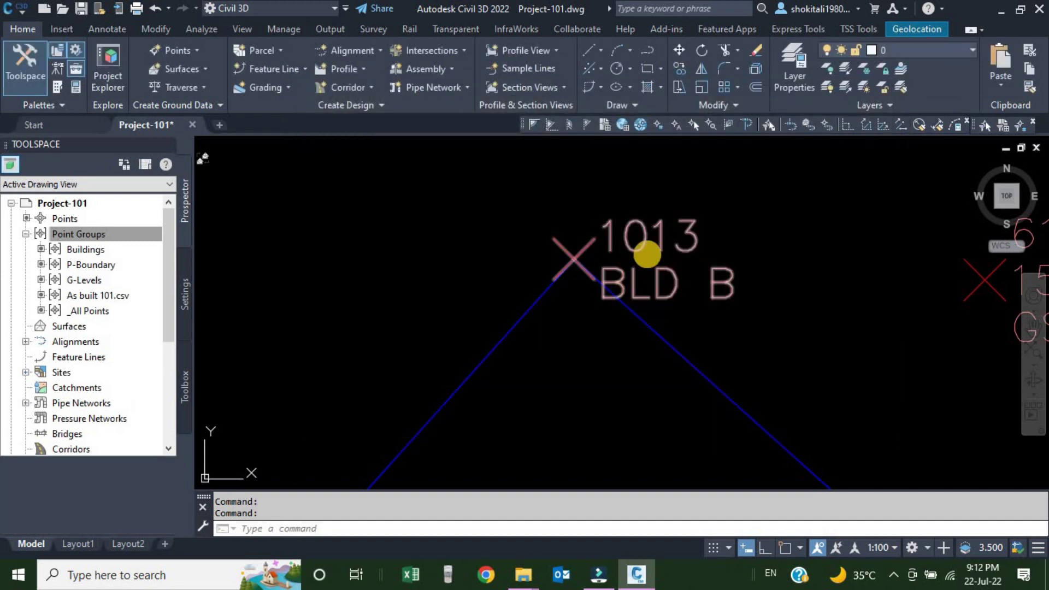
Step: Examine the point descriptions at the corners of the building outlines, including the red farm outline, for codes missing from the Buildings group
{"action": "left_click", "coordinate": [144, 237]}
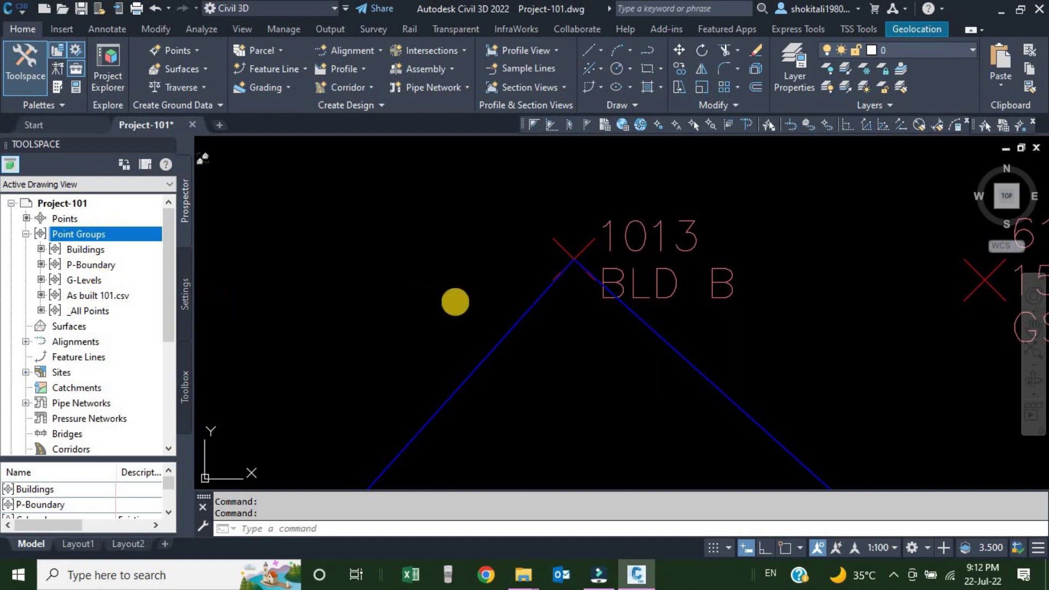
{"action": "scroll", "coordinate": [592, 278], "scroll_direction": "down", "scroll_amount": 10}
{"action": "scroll", "coordinate": [585, 356], "scroll_direction": "up", "scroll_amount": 6}
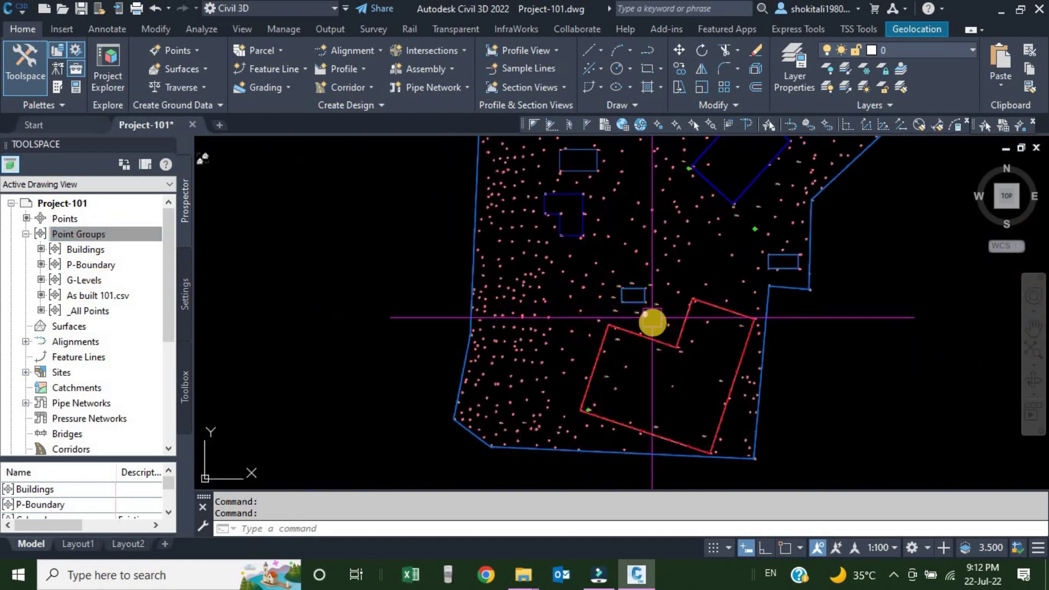
{"action": "scroll", "coordinate": [696, 311], "scroll_direction": "up", "scroll_amount": 8}
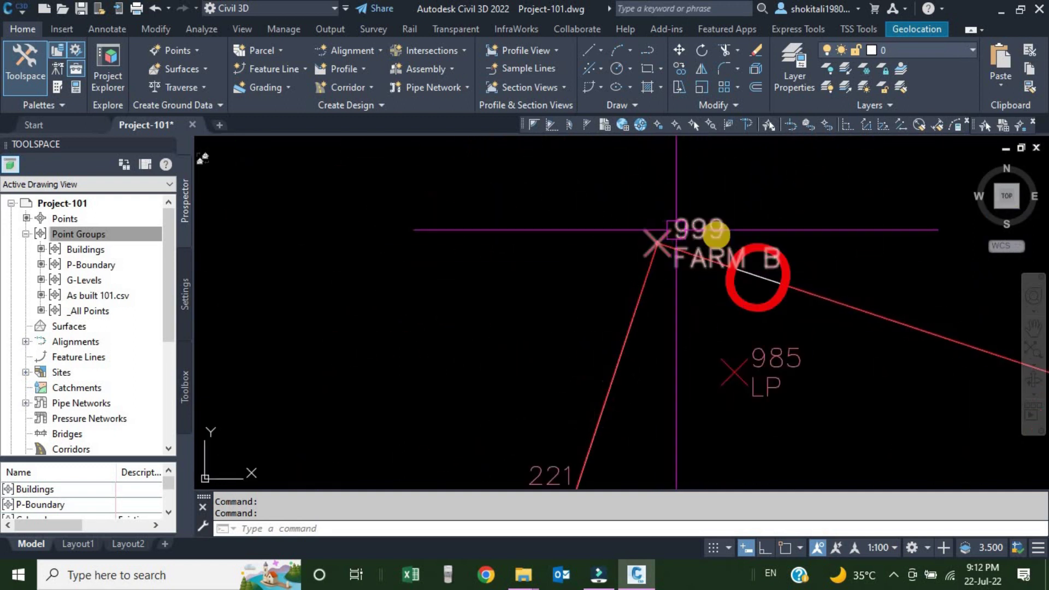
{"action": "scroll", "coordinate": [593, 286], "scroll_direction": "down", "scroll_amount": 8}
{"action": "scroll", "coordinate": [587, 302], "scroll_direction": "up", "scroll_amount": 10}
{"action": "scroll", "coordinate": [644, 311], "scroll_direction": "down", "scroll_amount": 10}
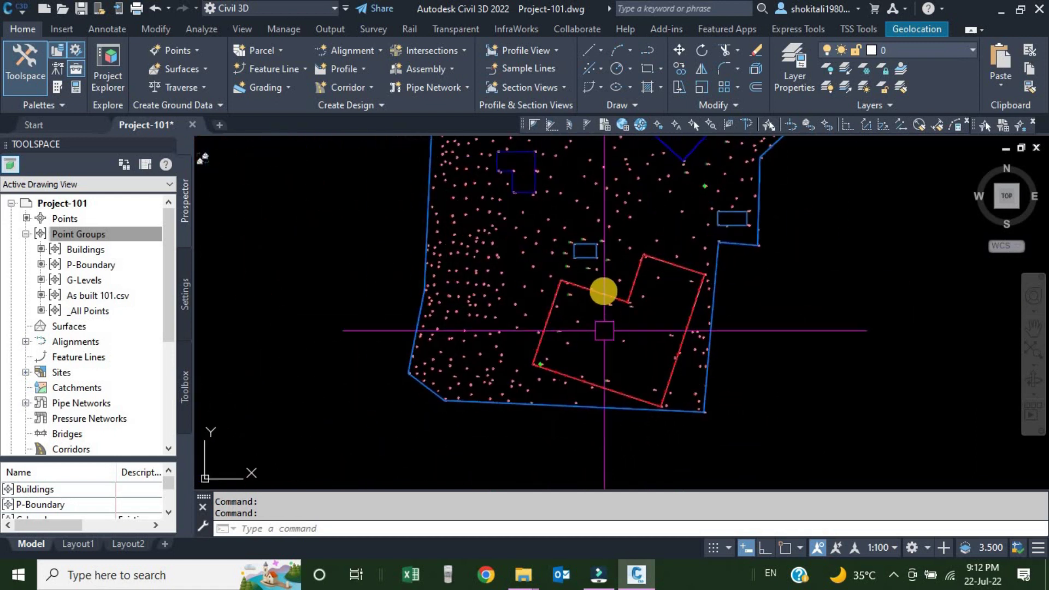
{"action": "scroll", "coordinate": [595, 297], "scroll_direction": "down", "scroll_amount": 2}
{"action": "scroll", "coordinate": [586, 267], "scroll_direction": "up", "scroll_amount": 2}
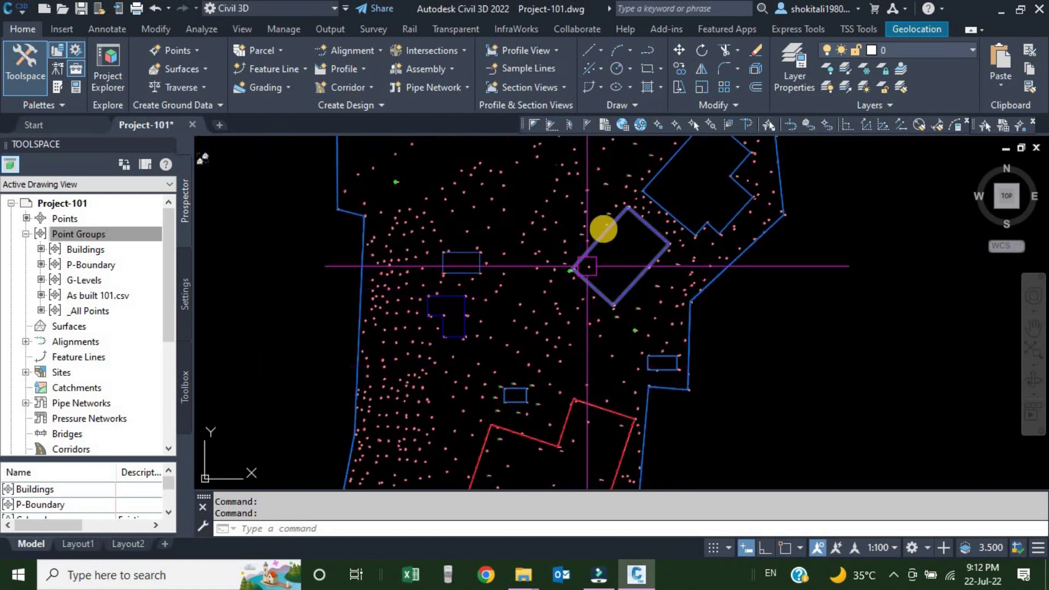
Step: Edit the Buildings point group to include raw descriptions matching BLD*, FARM* and apply the filter
{"action": "left_click", "coordinate": [84, 251]}
{"action": "right_click", "coordinate": [85, 252]}
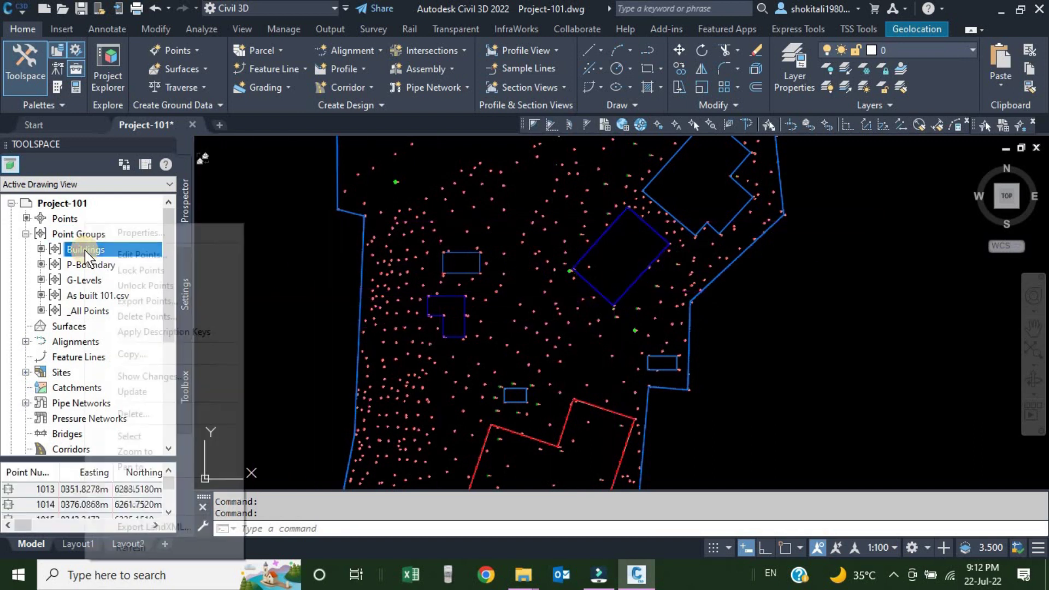
{"action": "left_click", "coordinate": [139, 233]}
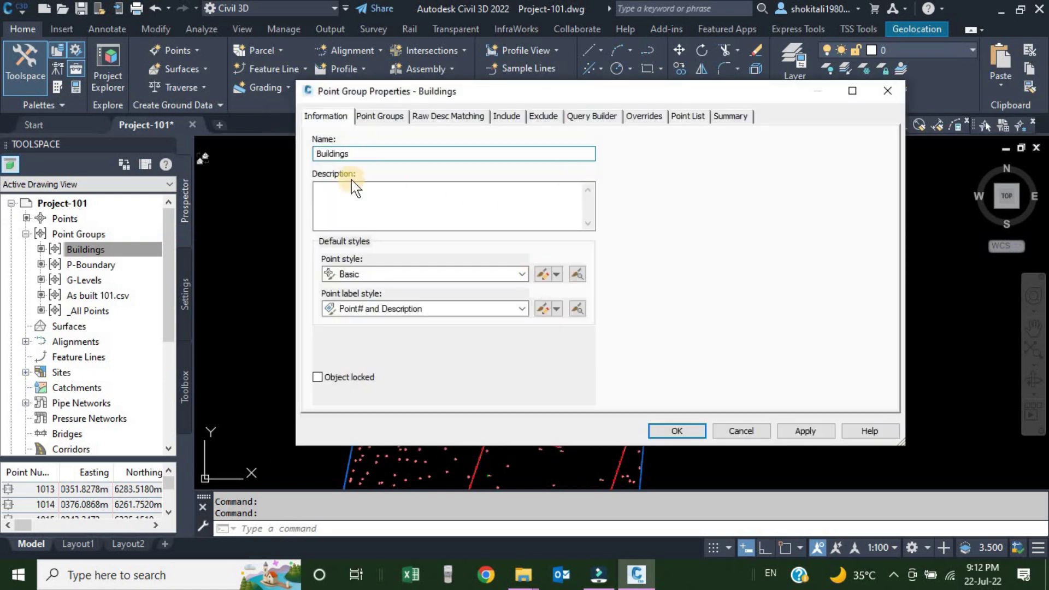
{"action": "left_click", "coordinate": [353, 183]}
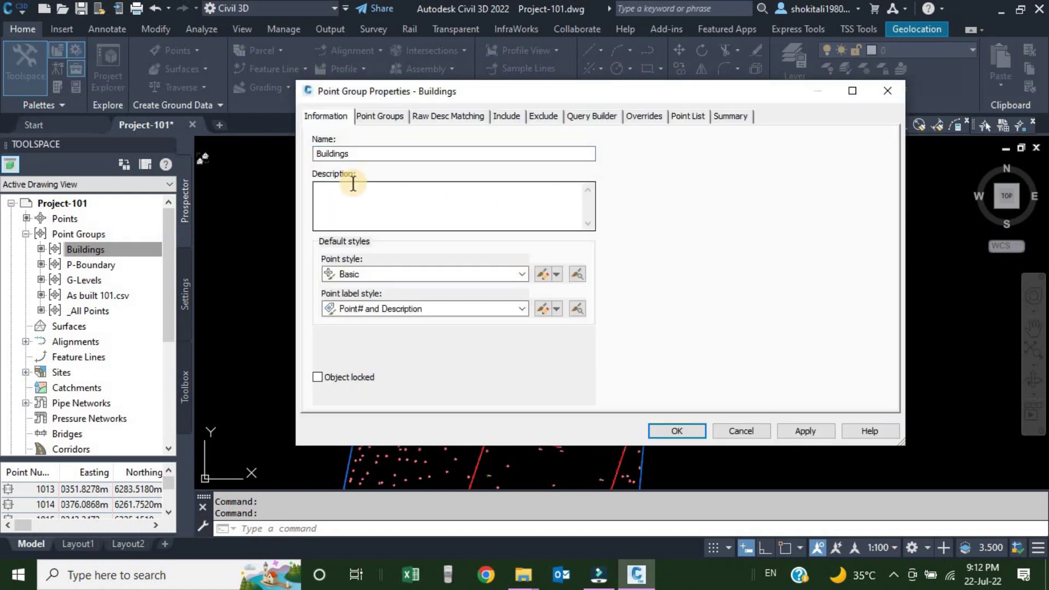
{"action": "left_click", "coordinate": [507, 117]}
{"action": "left_click", "coordinate": [475, 251]}
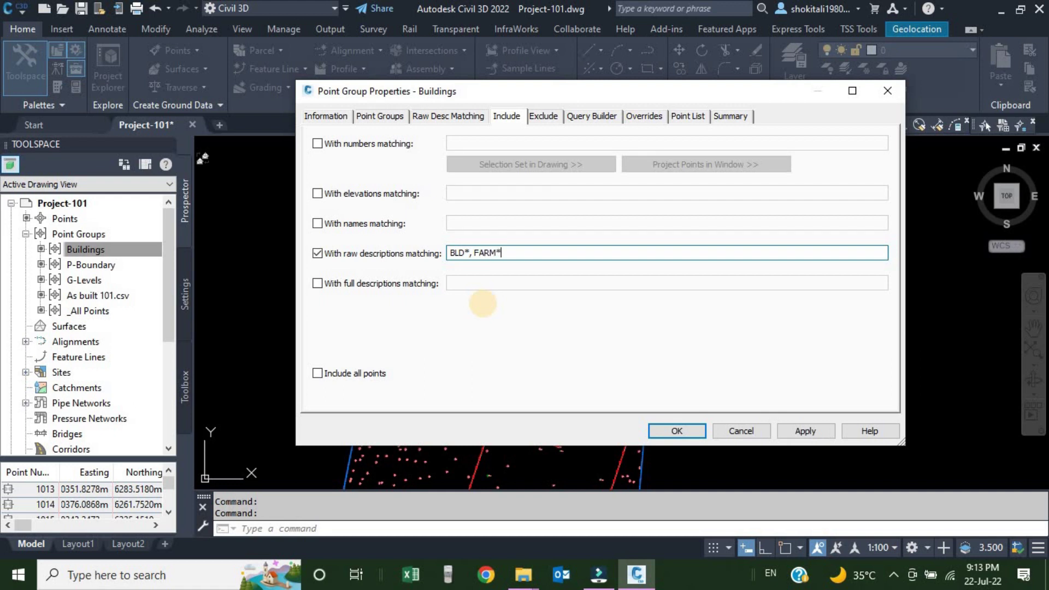
{"action": "left_click", "coordinate": [806, 431]}
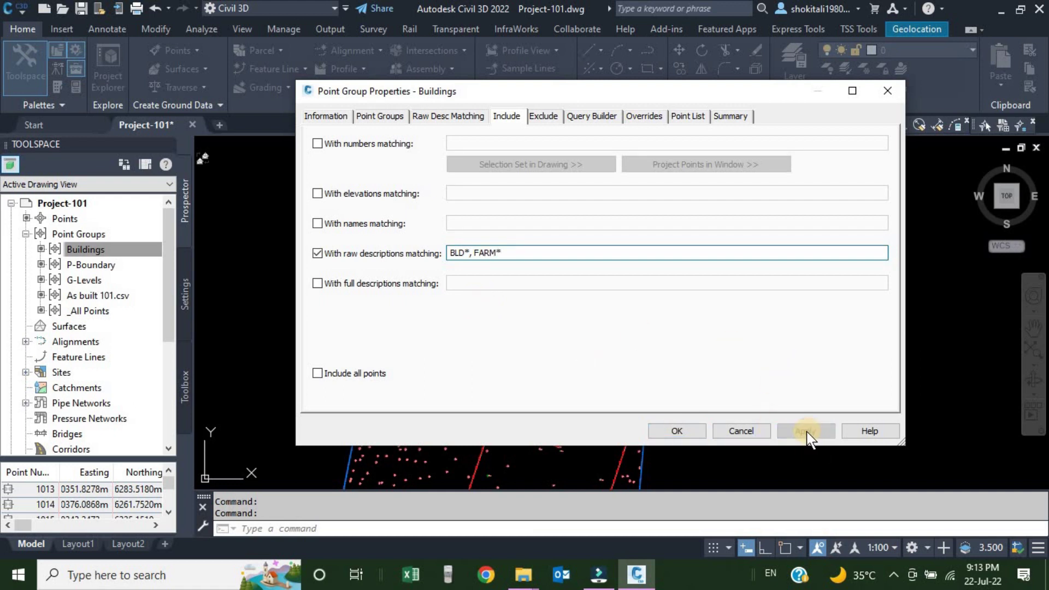
Step: Check the Buildings point list against the BLD*, FARM* filter and accept the group's changes
{"action": "left_click", "coordinate": [688, 115]}
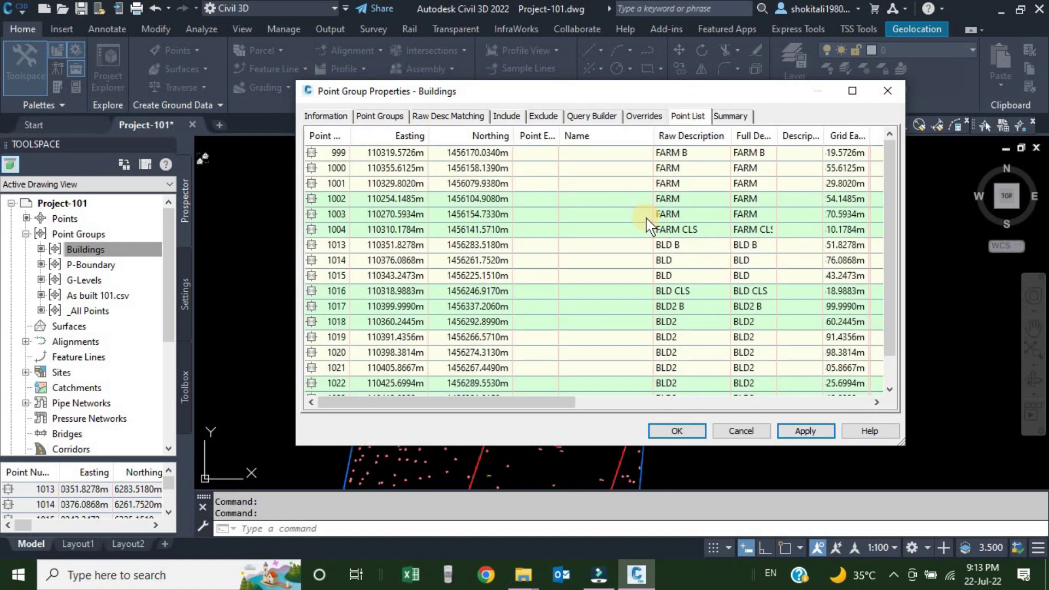
{"action": "scroll", "coordinate": [661, 276], "scroll_direction": "down", "scroll_amount": 1}
{"action": "scroll", "coordinate": [666, 306], "scroll_direction": "up", "scroll_amount": 1}
{"action": "left_click", "coordinate": [507, 116]}
{"action": "left_click", "coordinate": [499, 252]}
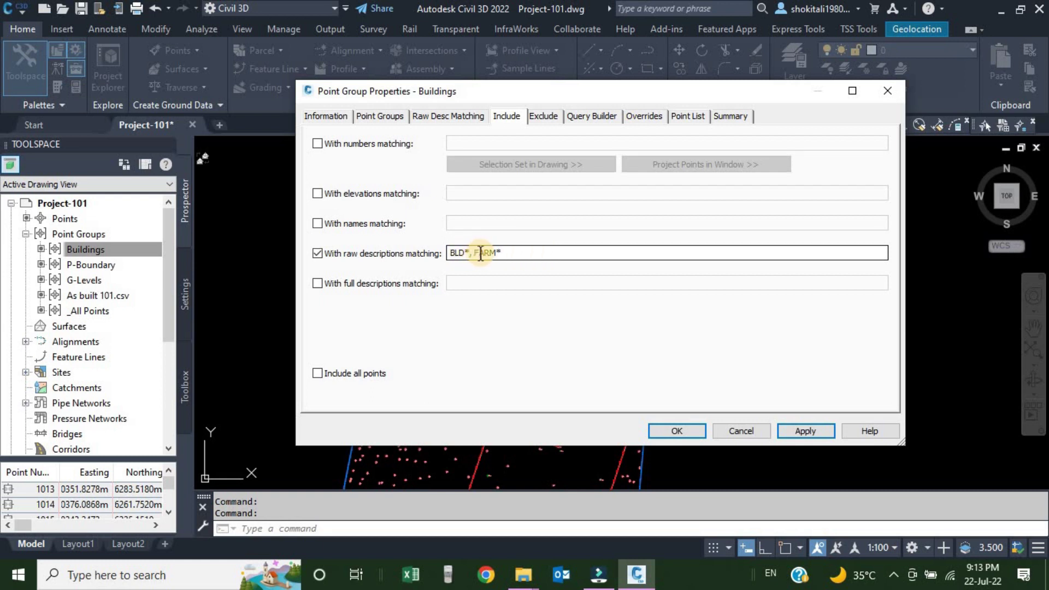
{"action": "left_click", "coordinate": [503, 253]}
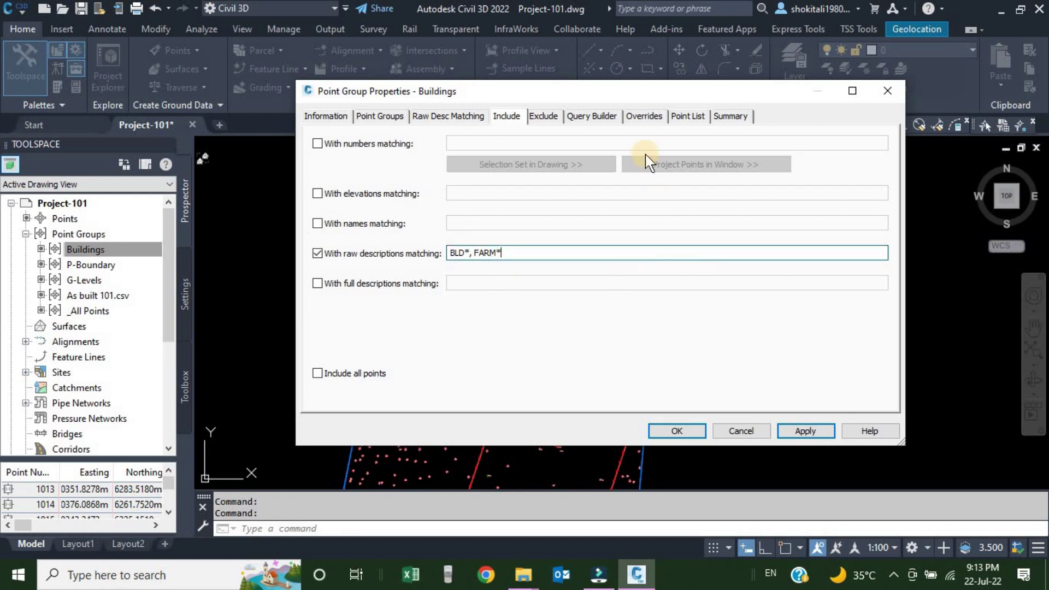
{"action": "left_click", "coordinate": [689, 116]}
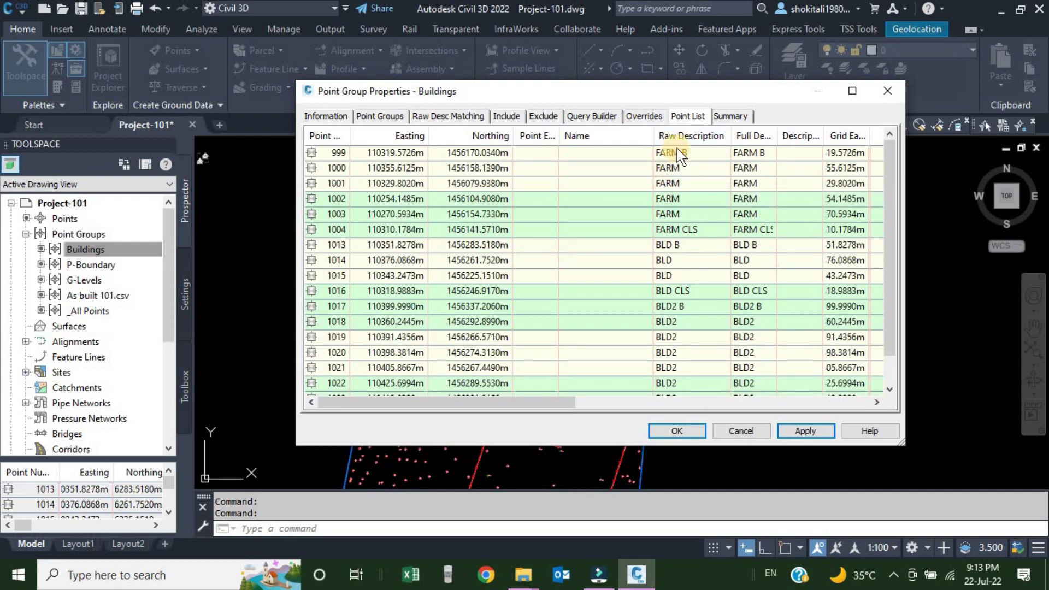
{"action": "left_click_drag", "start_coordinate": [665, 334], "coordinate": [674, 422]}
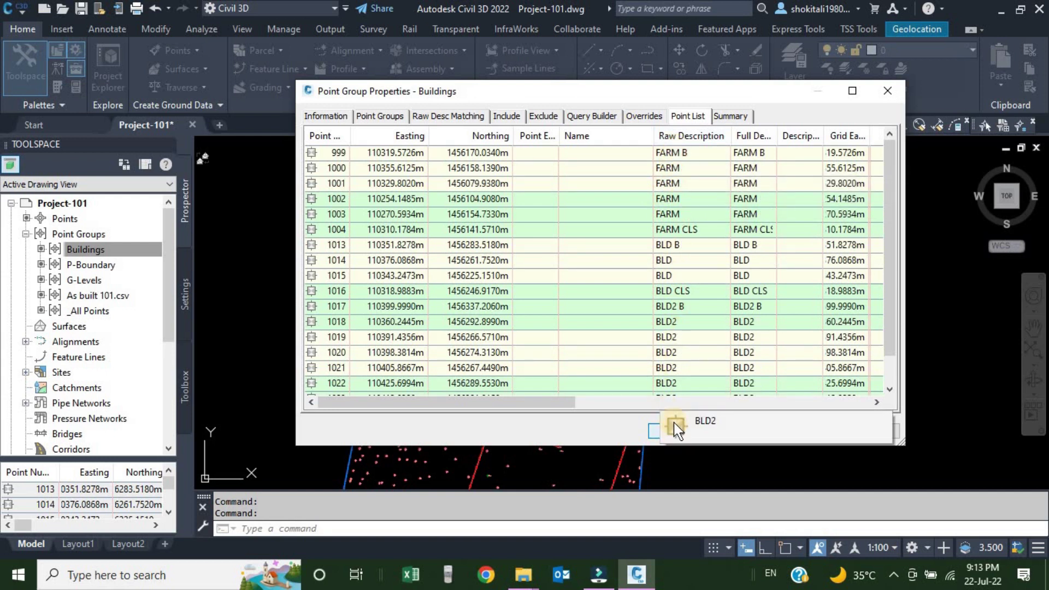
{"action": "left_click", "coordinate": [676, 431]}
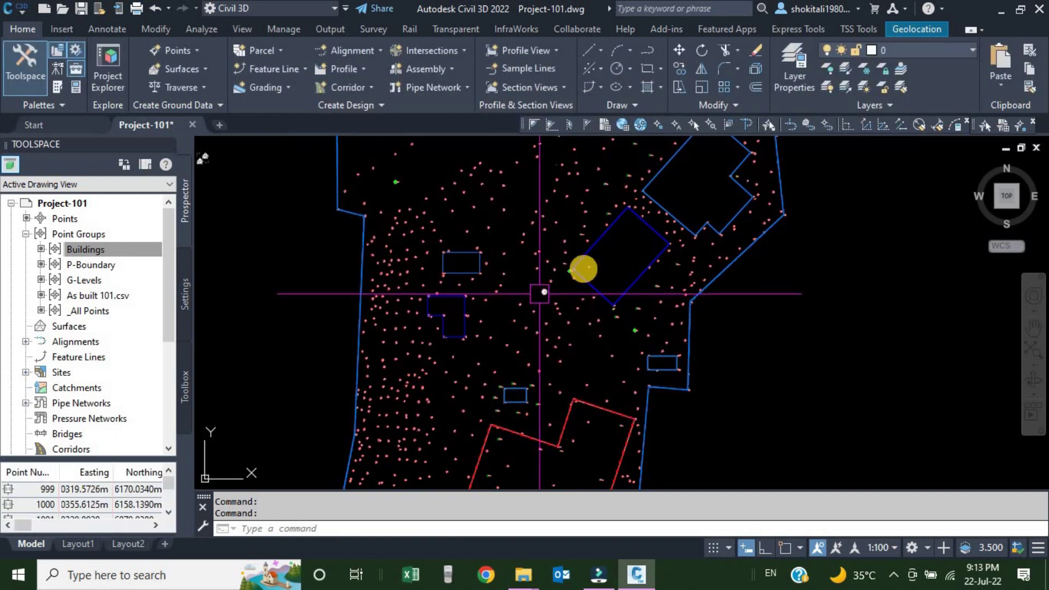
Step: Examine the point labels across the site at fence, building and ground level points
{"action": "scroll", "coordinate": [569, 296], "scroll_direction": "down", "scroll_amount": 5}
{"action": "scroll", "coordinate": [591, 250], "scroll_direction": "up", "scroll_amount": 4}
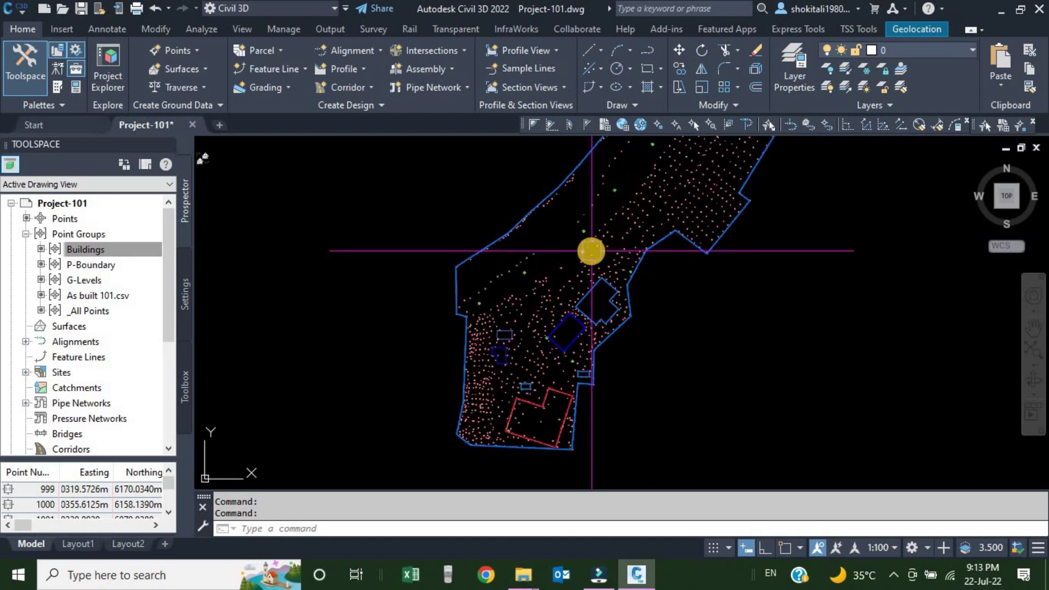
{"action": "scroll", "coordinate": [592, 253], "scroll_direction": "up", "scroll_amount": 3}
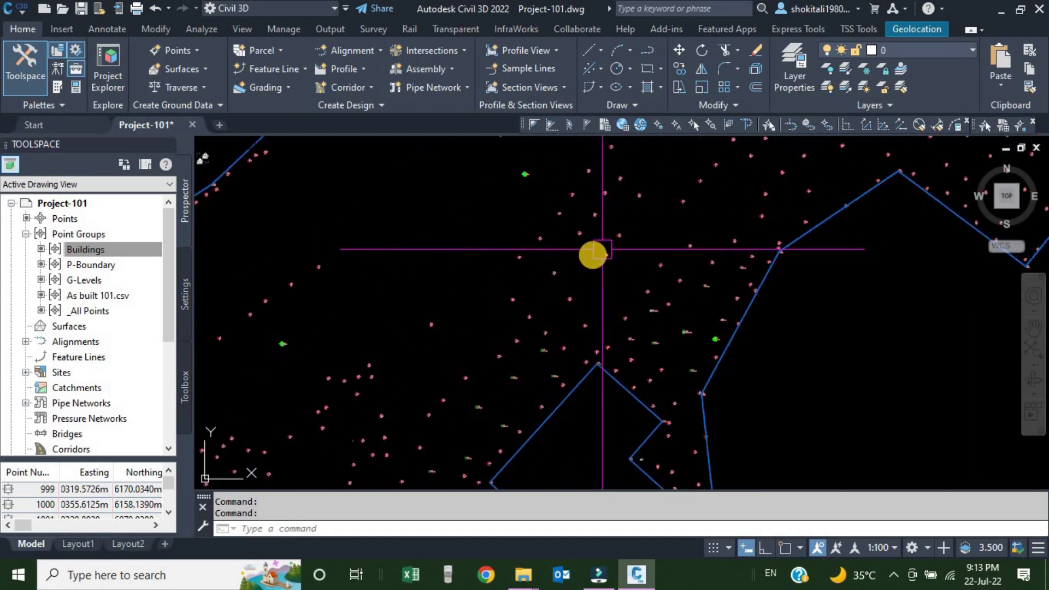
{"action": "scroll", "coordinate": [587, 276], "scroll_direction": "down", "scroll_amount": 6}
{"action": "scroll", "coordinate": [590, 278], "scroll_direction": "up", "scroll_amount": 6}
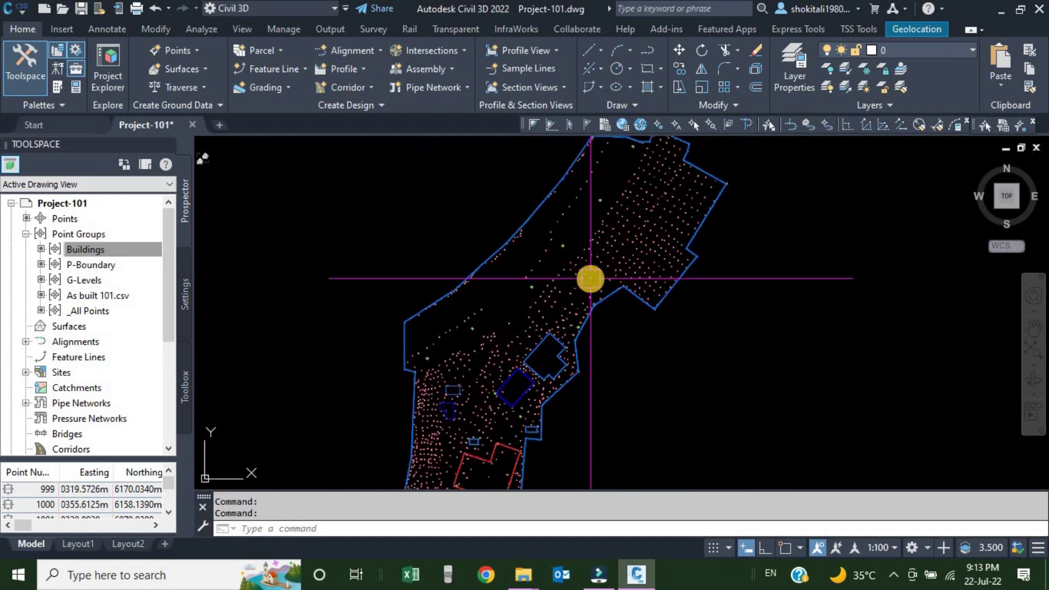
{"action": "scroll", "coordinate": [588, 279], "scroll_direction": "down", "scroll_amount": 2}
{"action": "scroll", "coordinate": [574, 281], "scroll_direction": "up", "scroll_amount": 4}
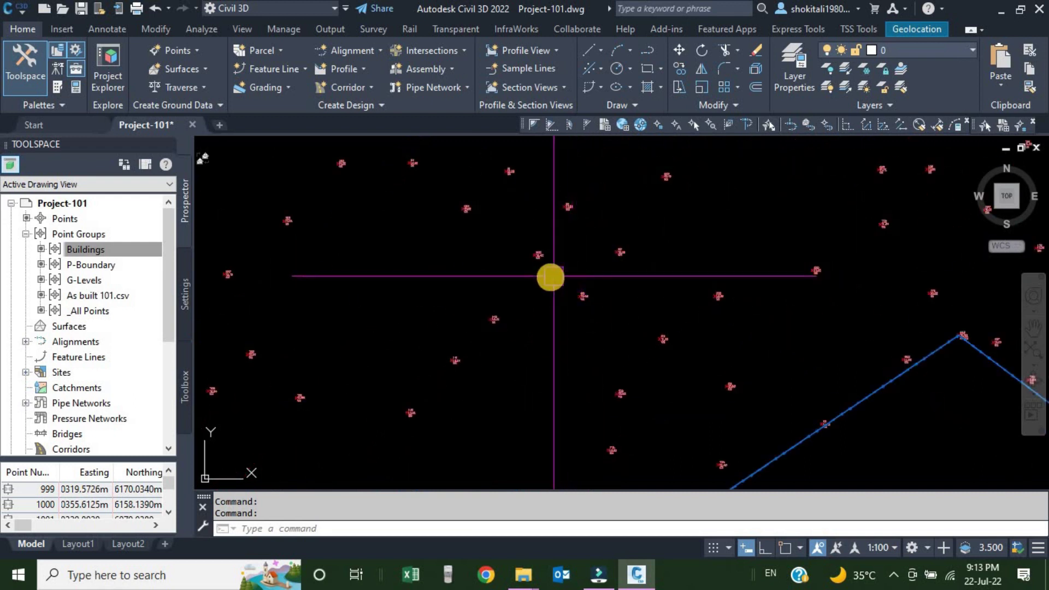
{"action": "scroll", "coordinate": [551, 279], "scroll_direction": "down", "scroll_amount": 5}
{"action": "scroll", "coordinate": [550, 284], "scroll_direction": "up", "scroll_amount": 8}
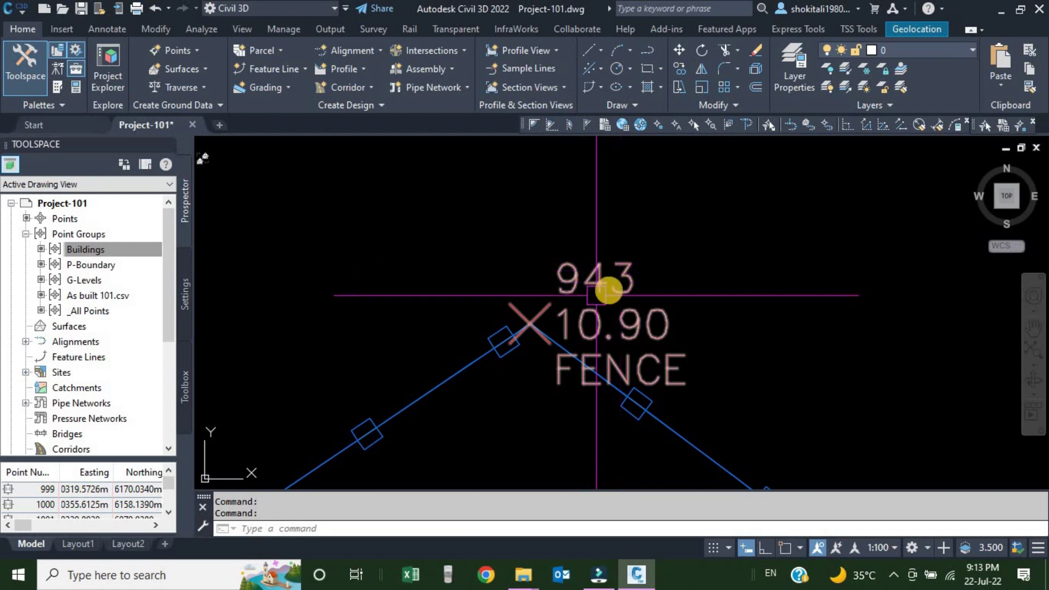
{"action": "scroll", "coordinate": [608, 302], "scroll_direction": "down", "scroll_amount": 2}
{"action": "scroll", "coordinate": [608, 302], "scroll_direction": "down", "scroll_amount": 6}
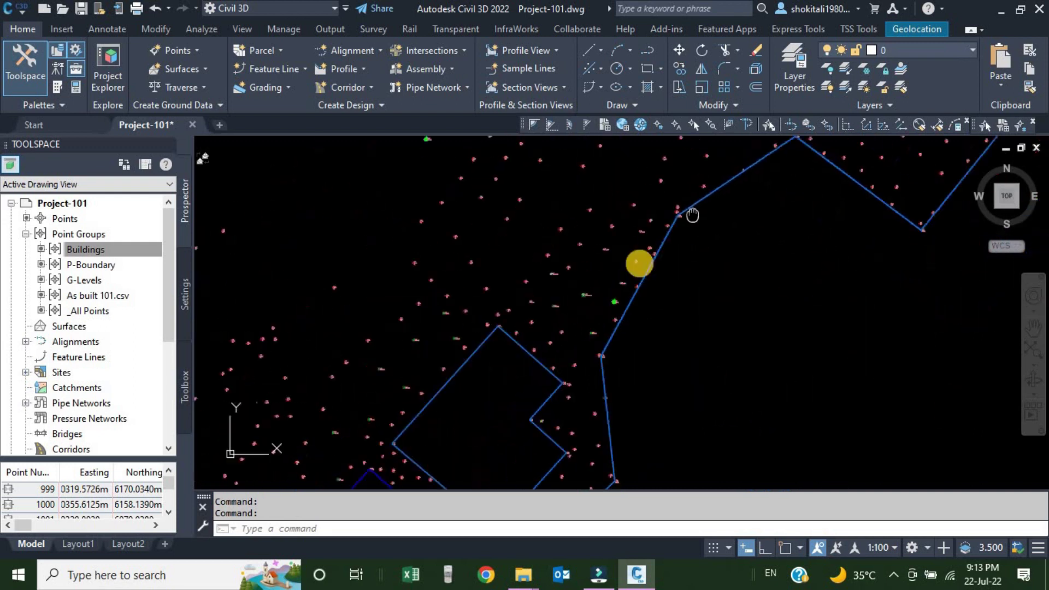
{"action": "scroll", "coordinate": [629, 251], "scroll_direction": "up", "scroll_amount": 10}
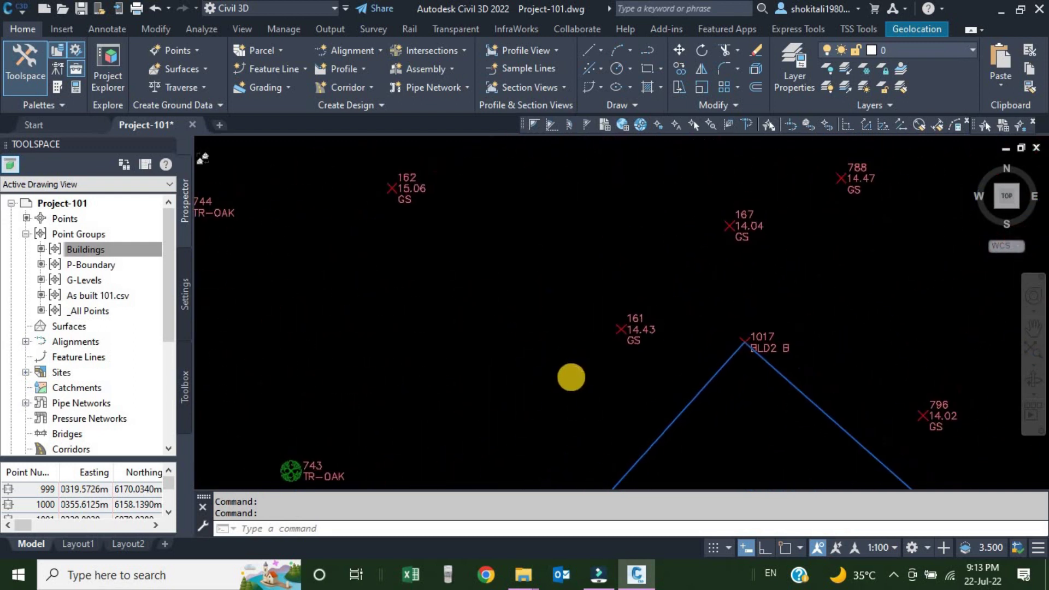
{"action": "scroll", "coordinate": [581, 290], "scroll_direction": "up", "scroll_amount": 5}
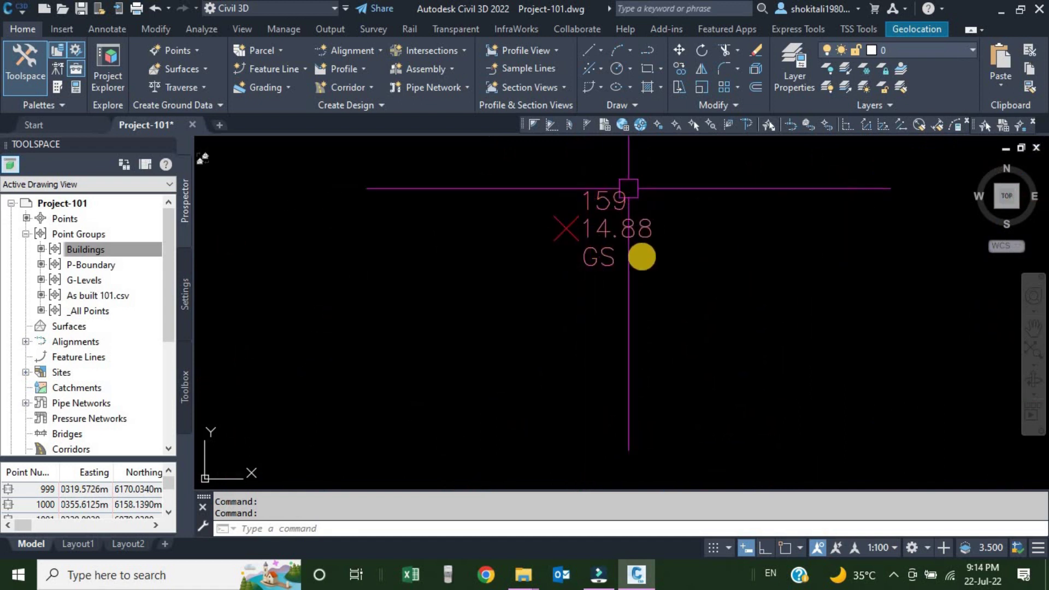
{"action": "scroll", "coordinate": [580, 298], "scroll_direction": "down", "scroll_amount": 5}
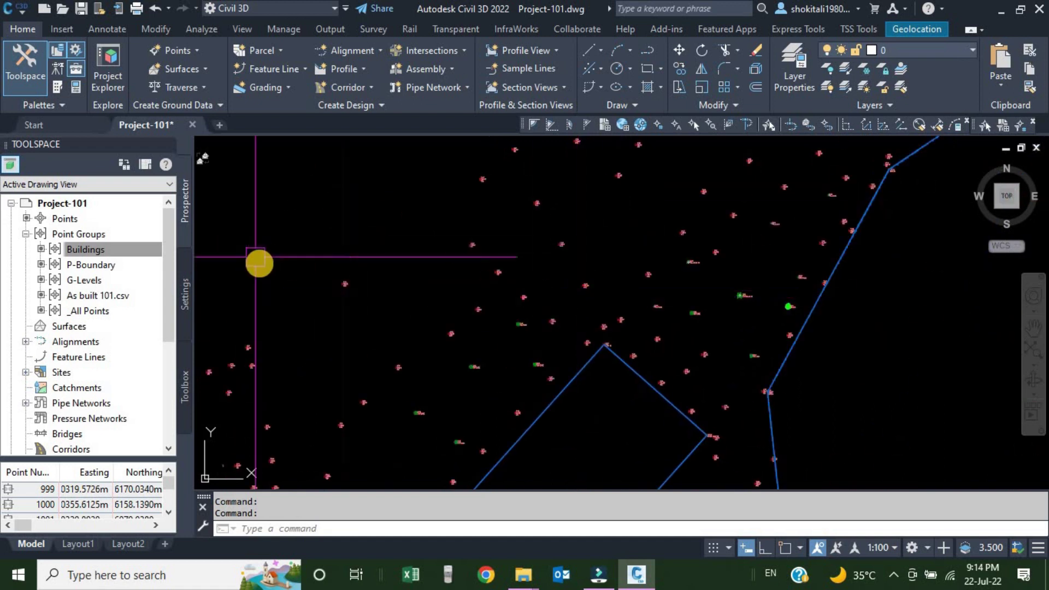
Step: Start a new point group and name it No Display
{"action": "right_click", "coordinate": [85, 233]}
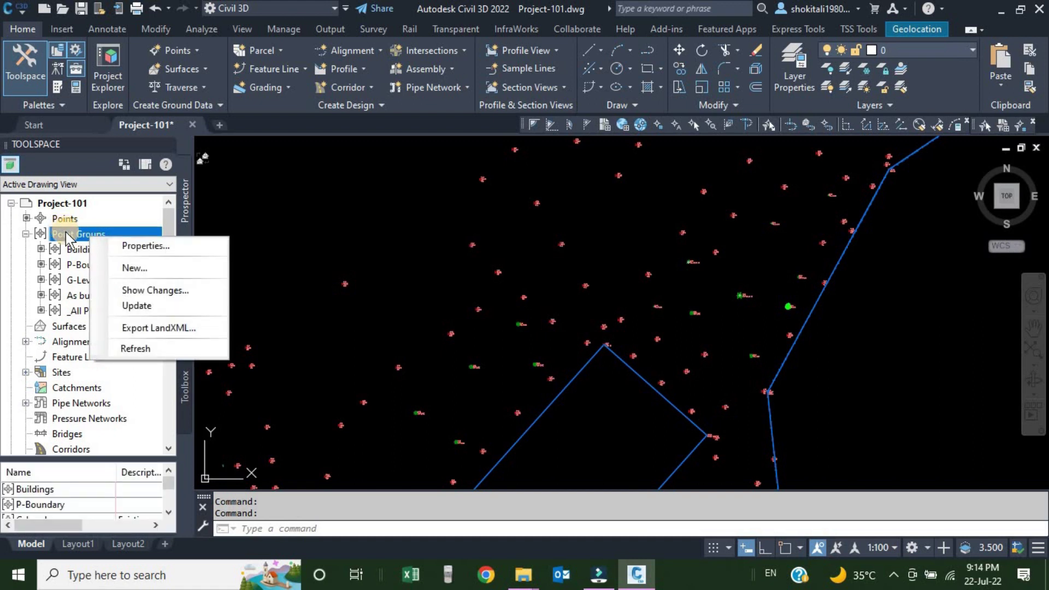
{"action": "left_click", "coordinate": [130, 267]}
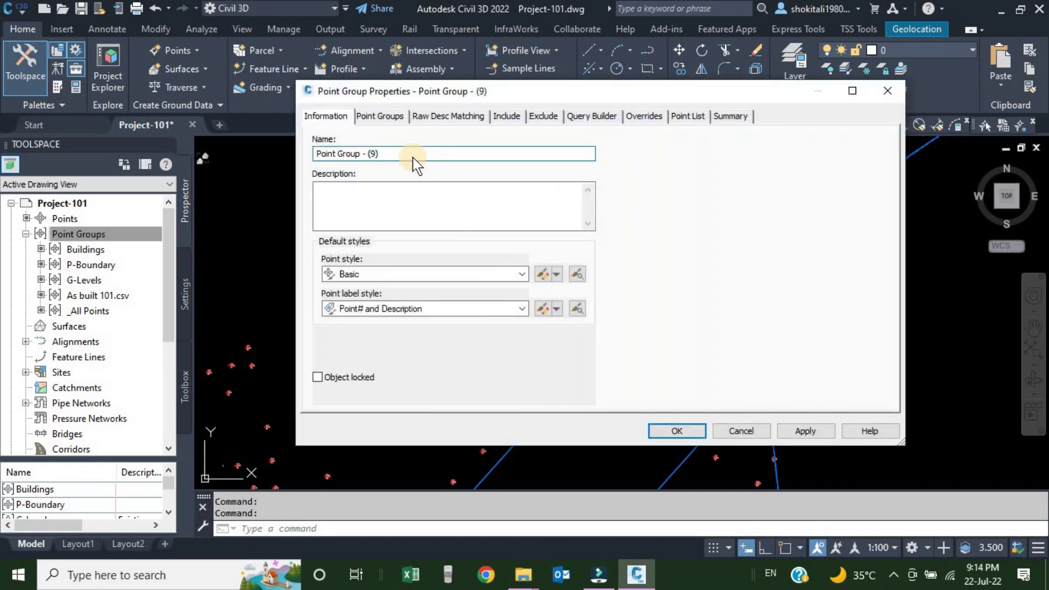
{"action": "left_click", "coordinate": [317, 154]}
{"action": "left_click", "coordinate": [385, 154]}
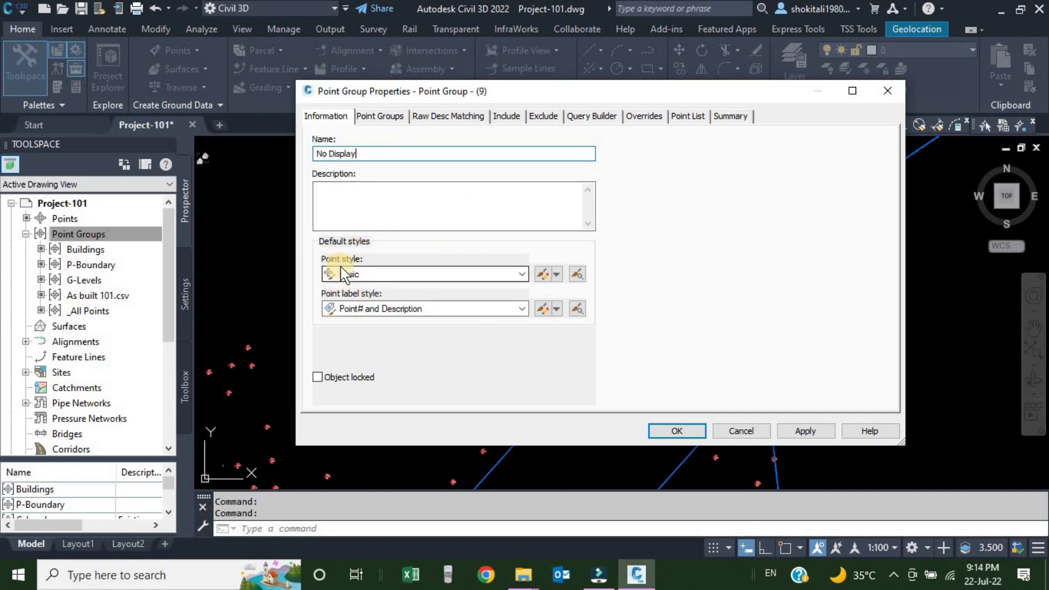
Step: Set both the point style and the point label style of the No Display group to <none>
{"action": "left_click", "coordinate": [522, 274]}
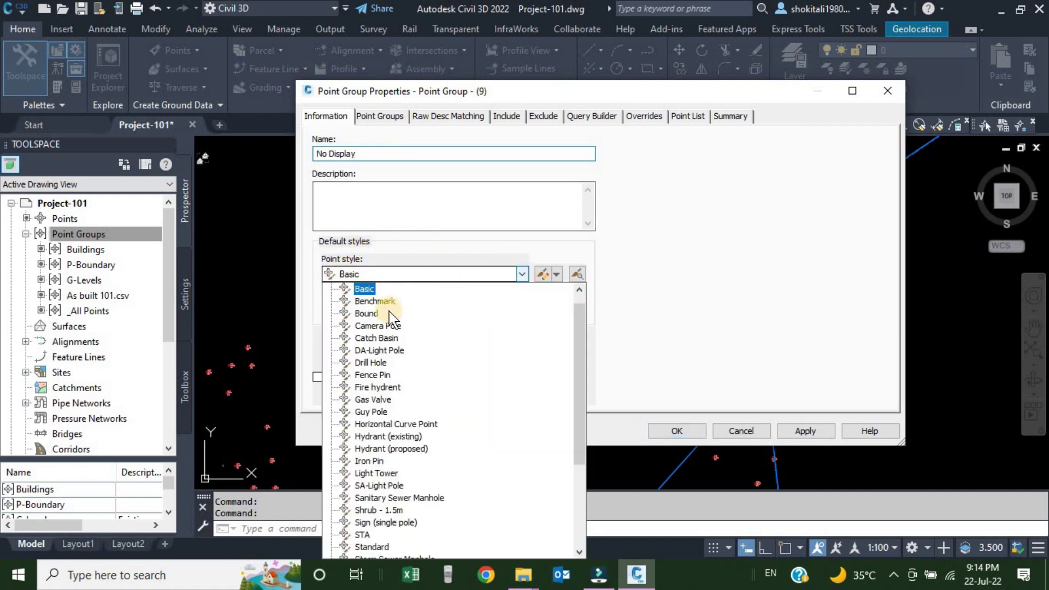
{"action": "left_click", "coordinate": [372, 288]}
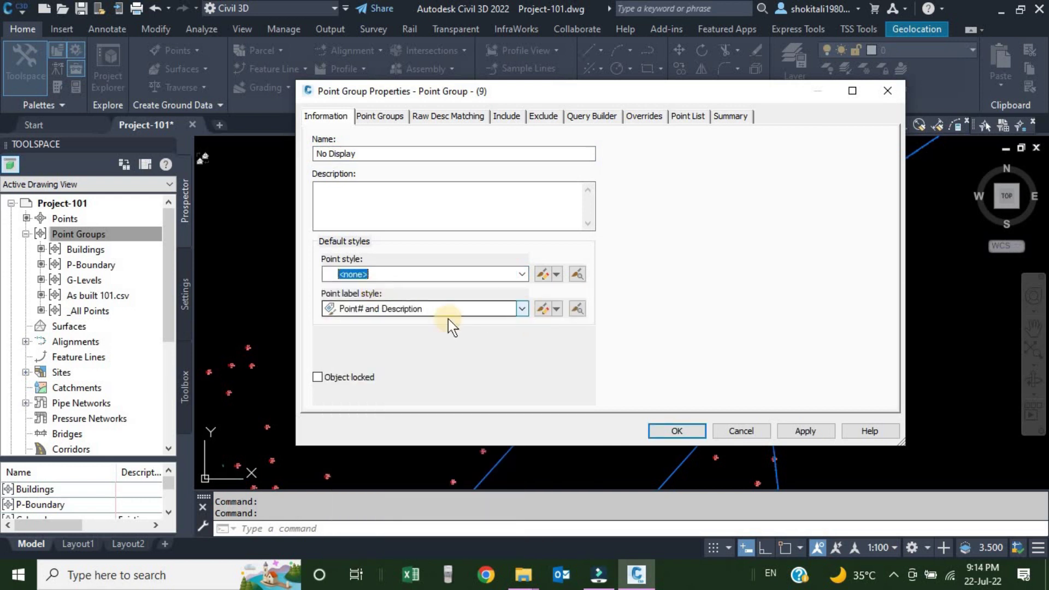
{"action": "left_click", "coordinate": [523, 312]}
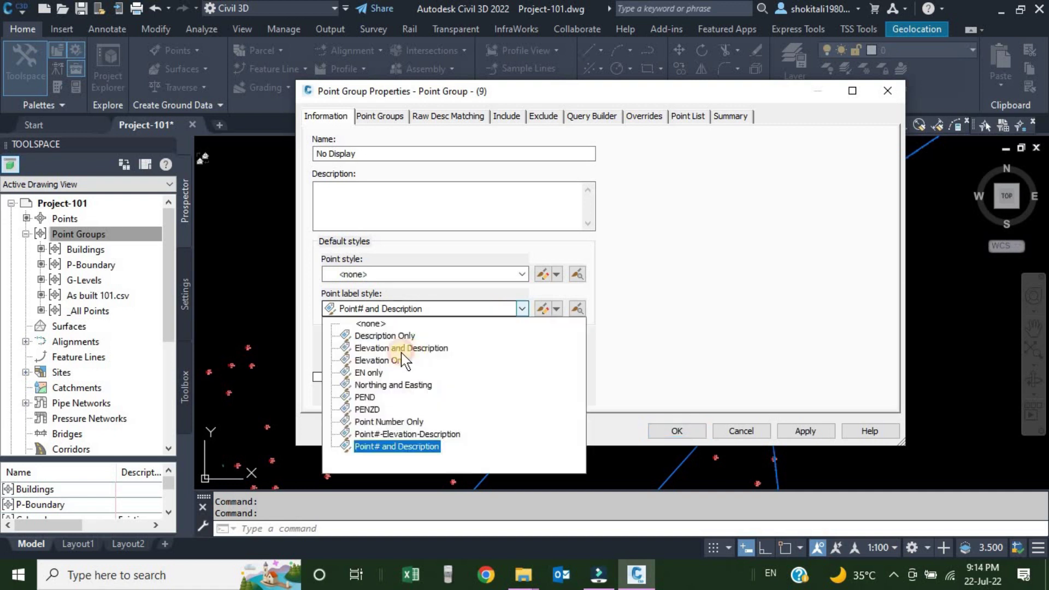
{"action": "left_click", "coordinate": [370, 323]}
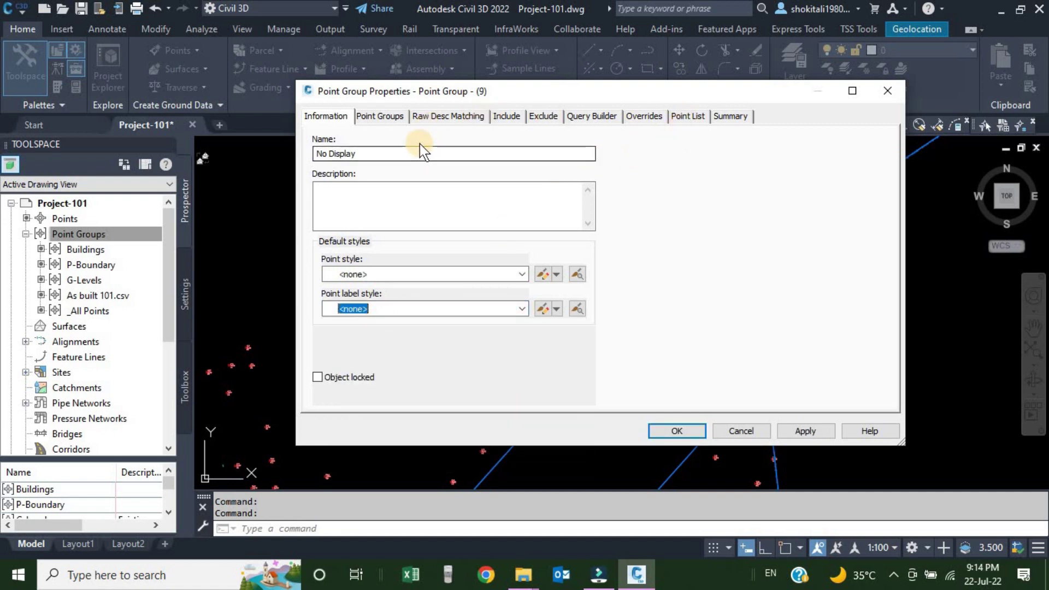
Step: Include the P-Boundary, Buildings and G-Levels groups in the No Display group and bring up its point list
{"action": "left_click", "coordinate": [378, 117]}
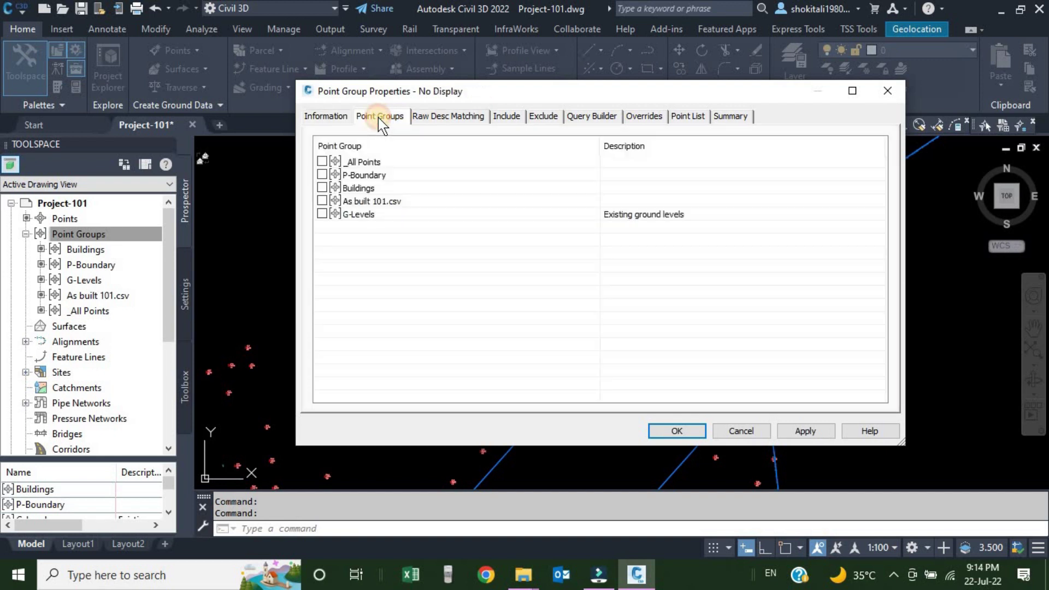
{"action": "left_click", "coordinate": [322, 175]}
{"action": "left_click", "coordinate": [322, 187]}
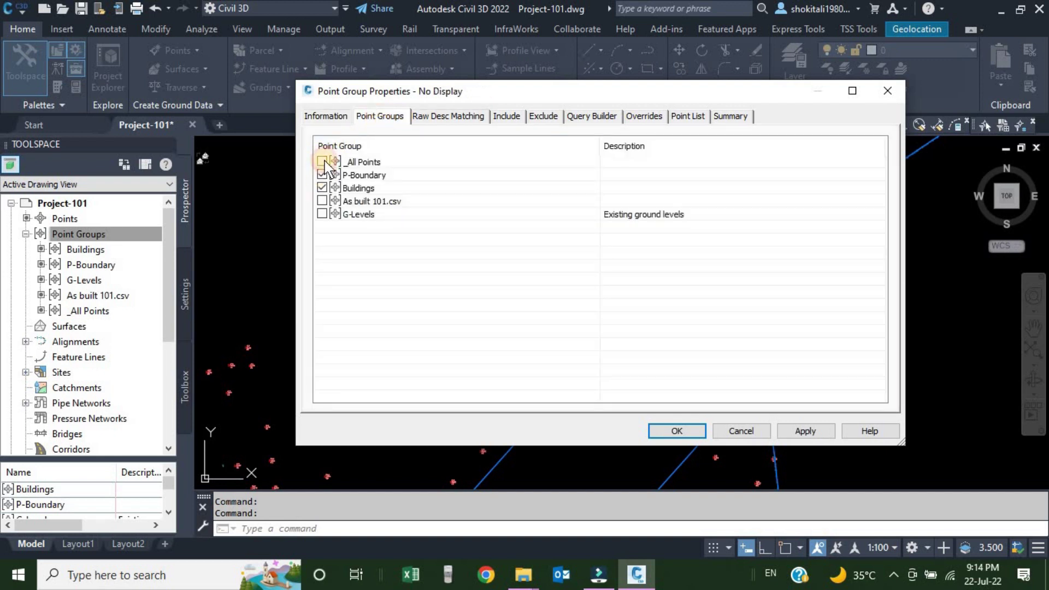
{"action": "left_click", "coordinate": [322, 213]}
{"action": "left_click", "coordinate": [688, 116]}
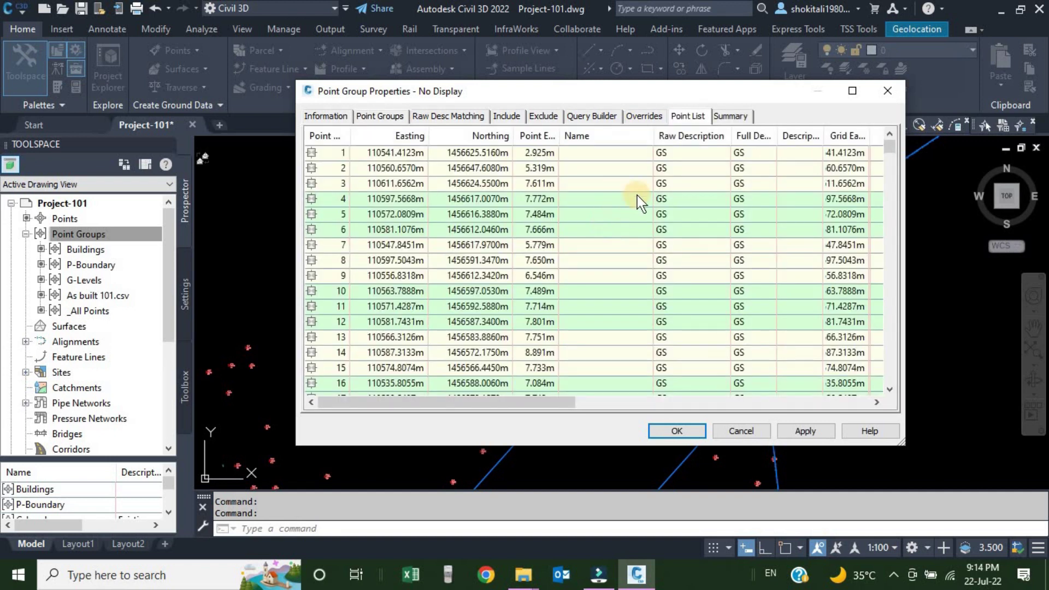
Step: Review the No Display group's point list, finish creating the group and inspect the points still shown across the site
{"action": "left_click_drag", "start_coordinate": [889, 154], "coordinate": [889, 369]}
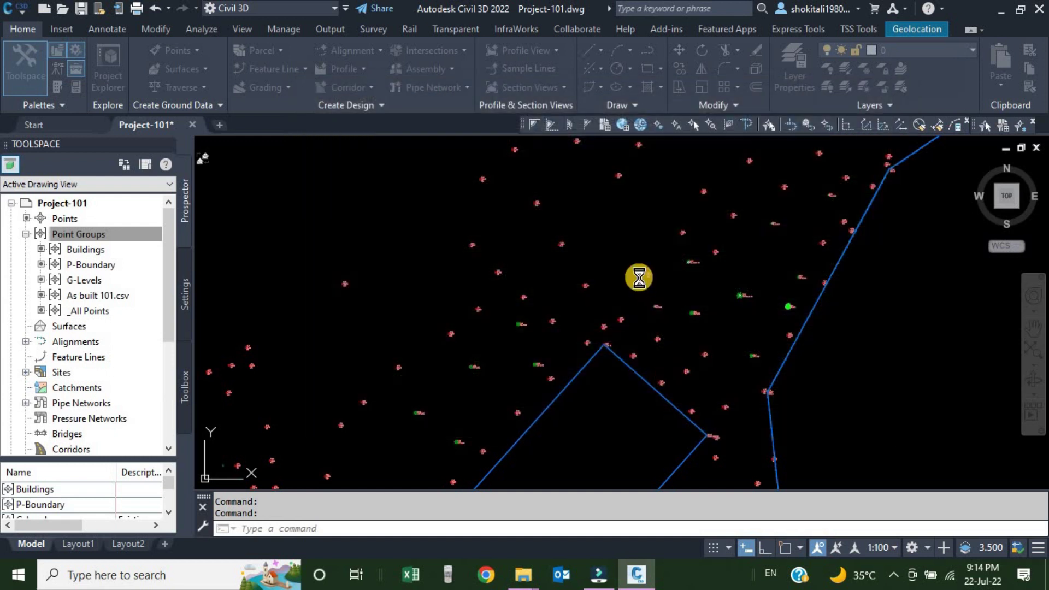
{"action": "scroll", "coordinate": [512, 300], "scroll_direction": "down", "scroll_amount": 5}
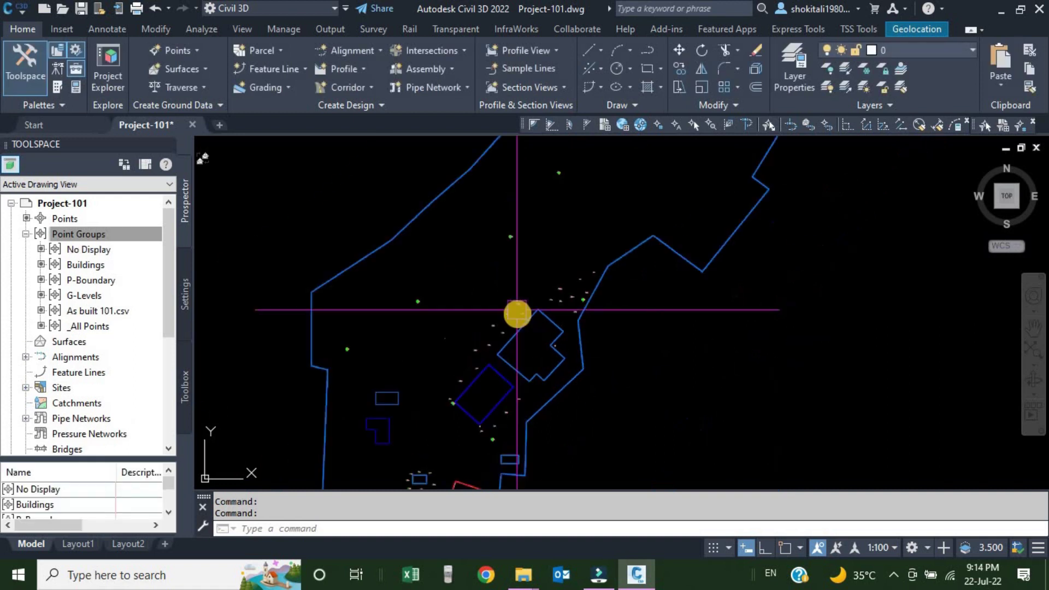
{"action": "scroll", "coordinate": [516, 304], "scroll_direction": "down", "scroll_amount": 2}
{"action": "scroll", "coordinate": [497, 299], "scroll_direction": "up", "scroll_amount": 2}
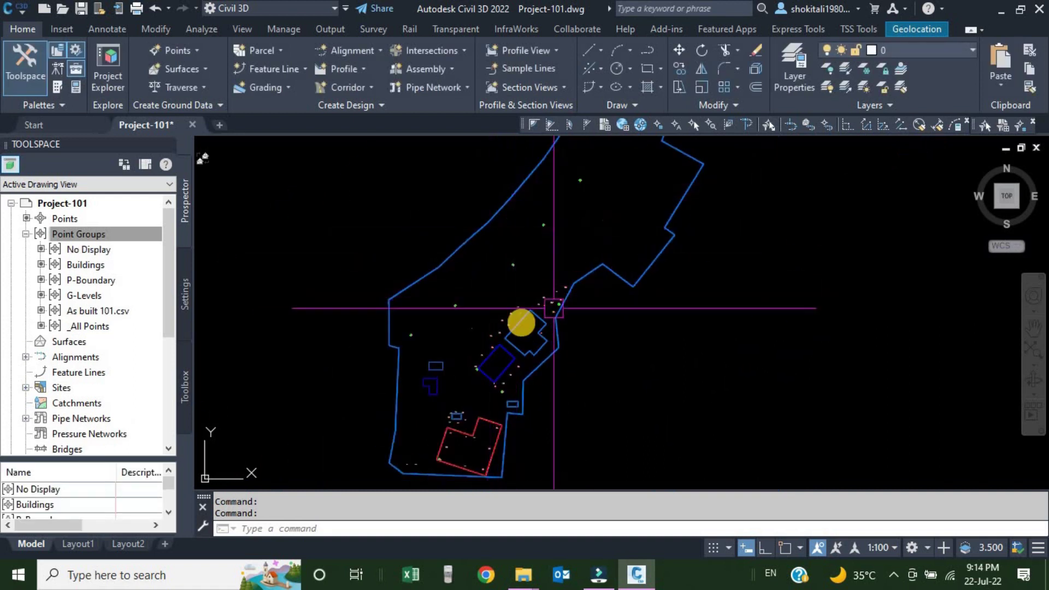
{"action": "scroll", "coordinate": [437, 232], "scroll_direction": "up", "scroll_amount": 5}
{"action": "scroll", "coordinate": [432, 228], "scroll_direction": "up", "scroll_amount": 8}
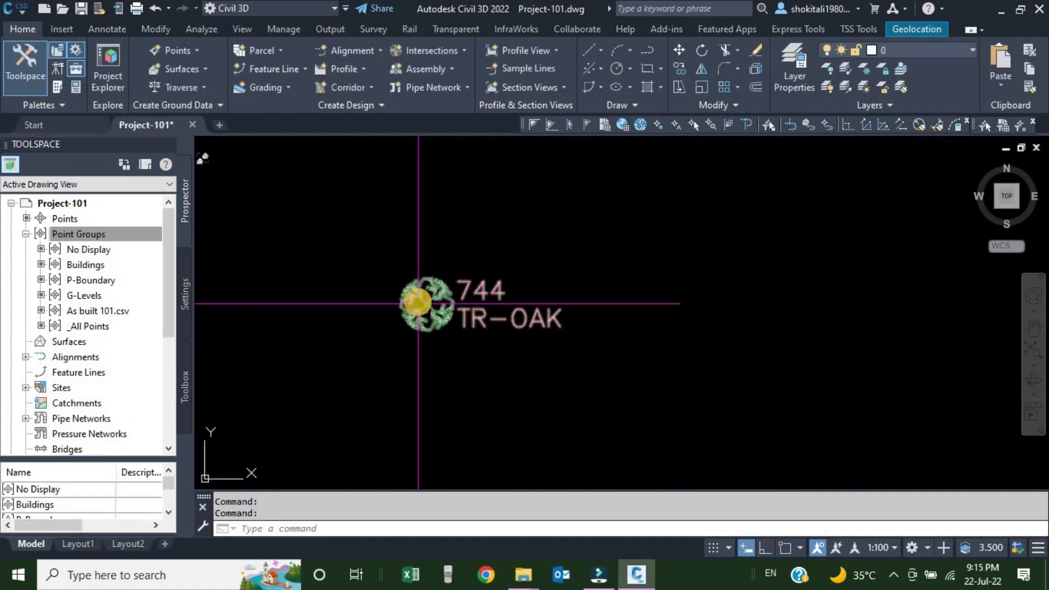
{"action": "scroll", "coordinate": [371, 239], "scroll_direction": "down", "scroll_amount": 4}
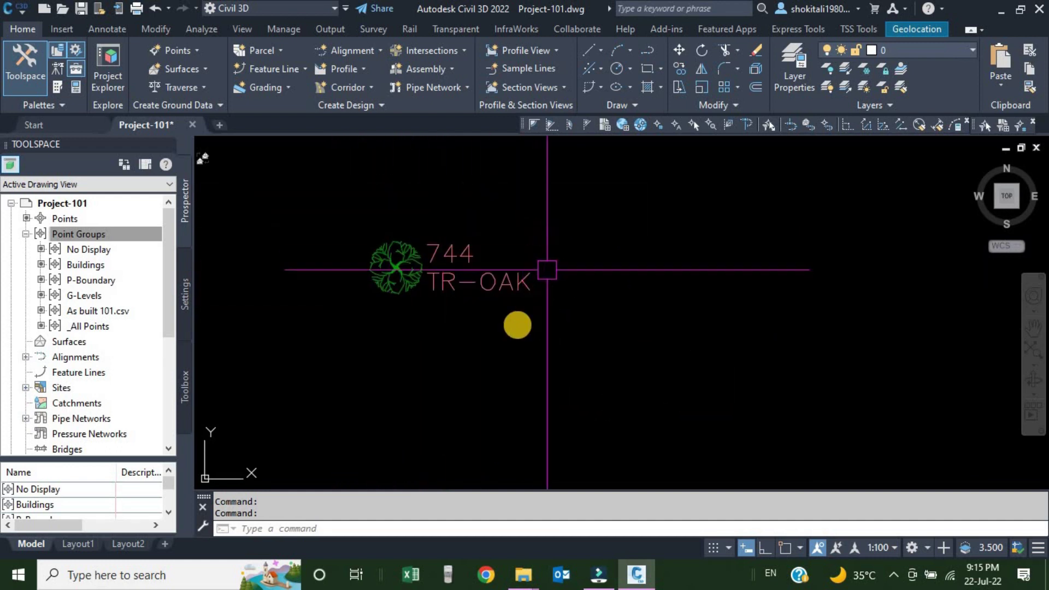
{"action": "scroll", "coordinate": [512, 329], "scroll_direction": "down", "scroll_amount": 8}
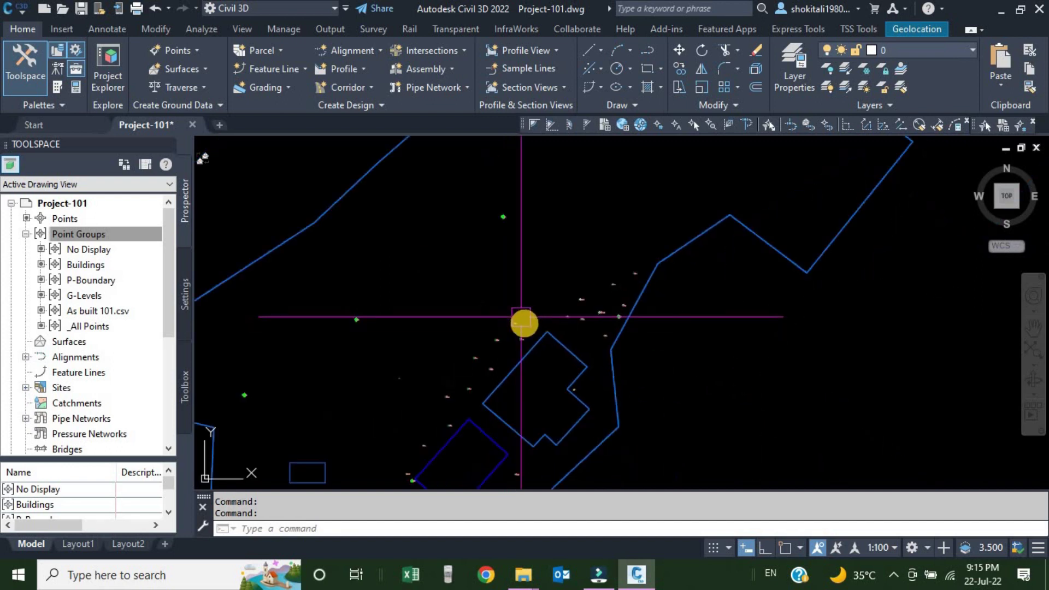
{"action": "scroll", "coordinate": [557, 272], "scroll_direction": "up", "scroll_amount": 3}
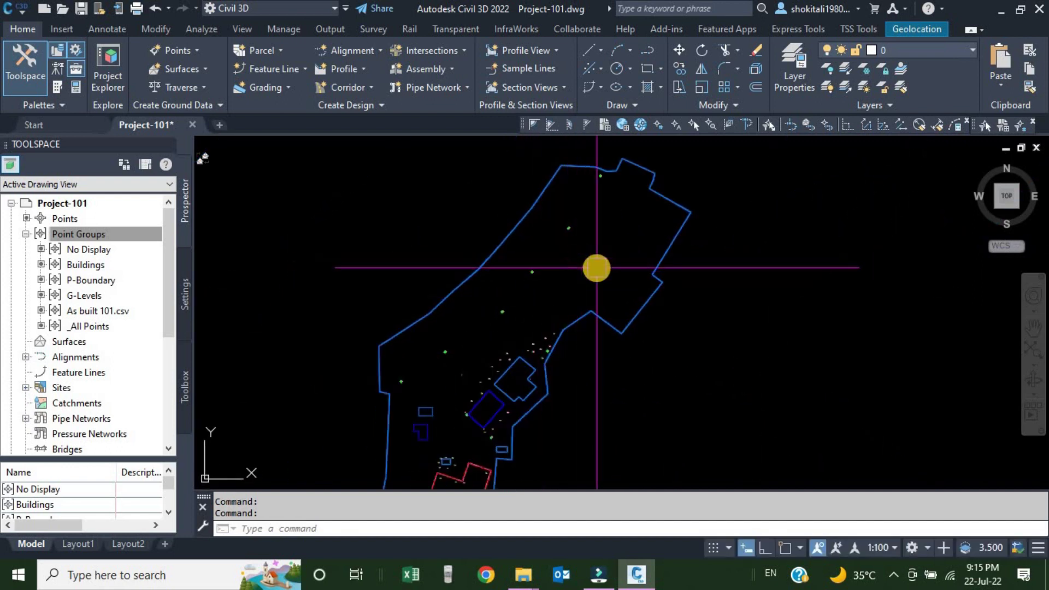
Step: Bring up the properties of the point groups collection and move G-Levels to the top of the display order
{"action": "left_click", "coordinate": [77, 234]}
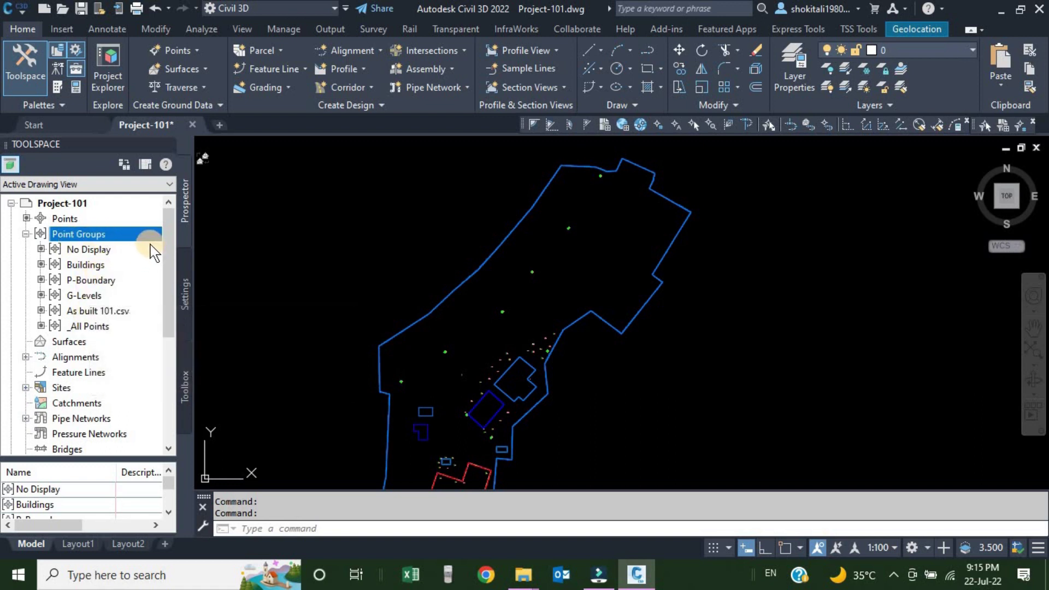
{"action": "right_click", "coordinate": [81, 235]}
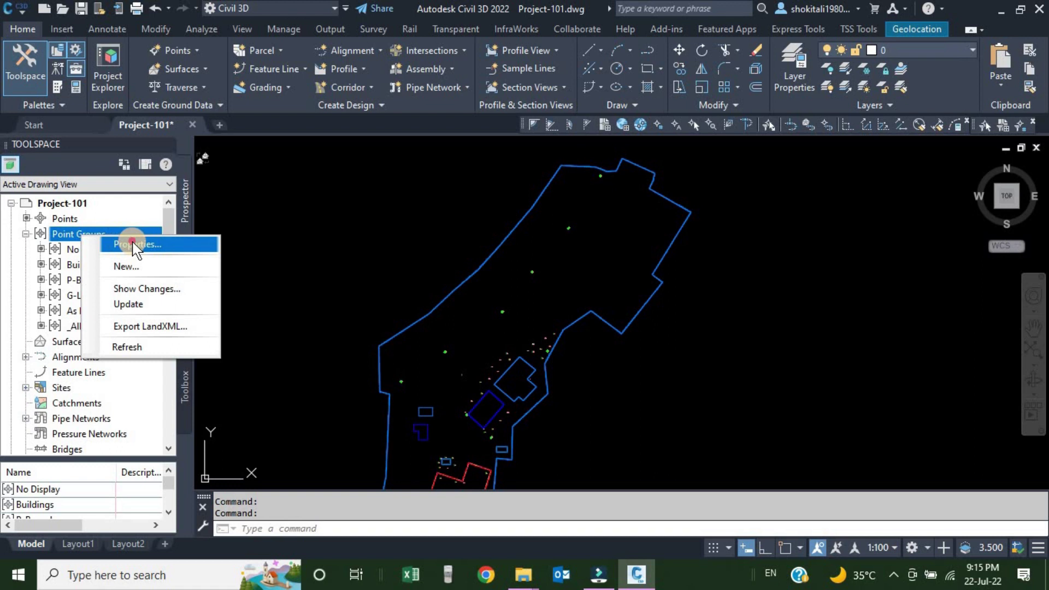
{"action": "left_click", "coordinate": [134, 245]}
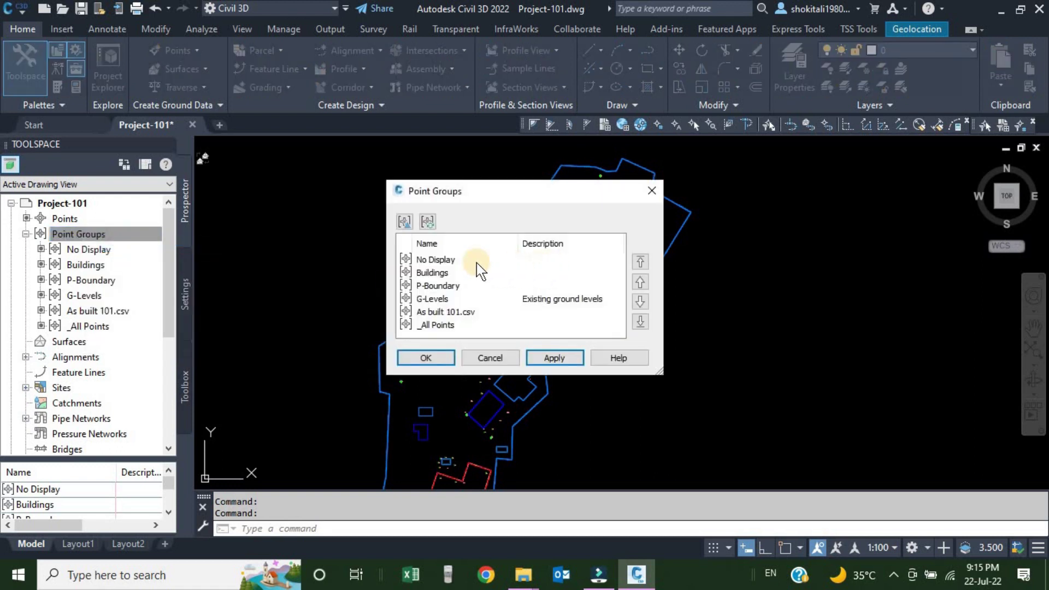
{"action": "left_click", "coordinate": [436, 260]}
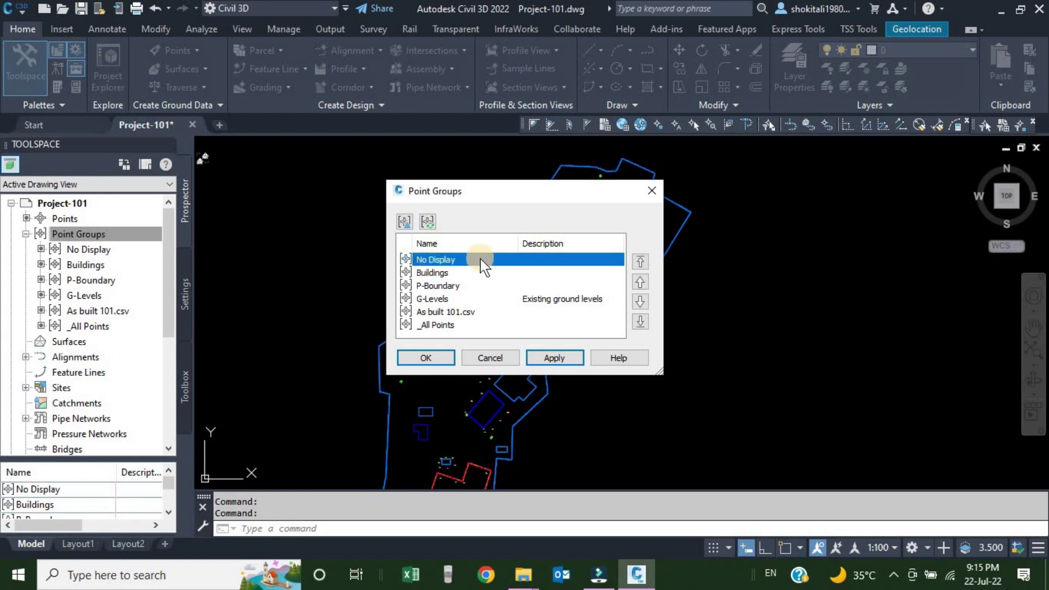
{"action": "left_click", "coordinate": [436, 299]}
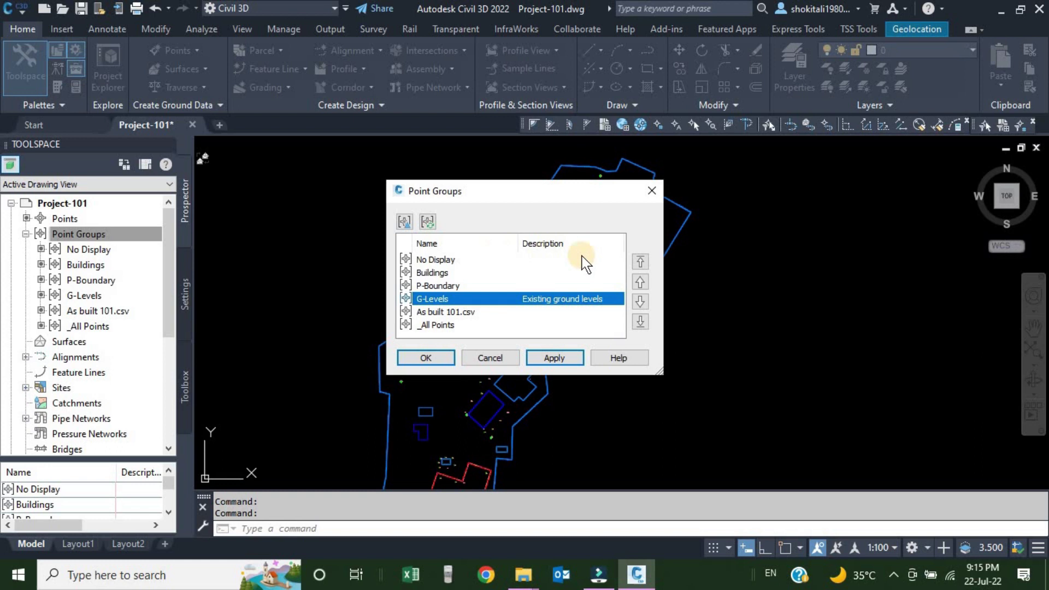
{"action": "left_click", "coordinate": [642, 261]}
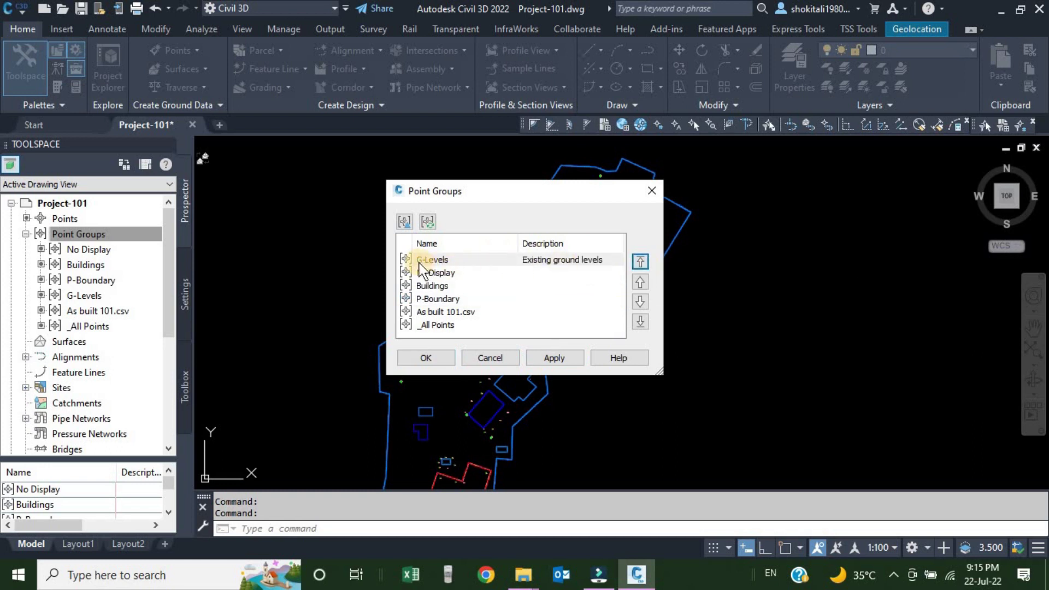
Step: Try moving the As built 101.csv group up two places in the order, and return it to its place
{"action": "left_click", "coordinate": [442, 312]}
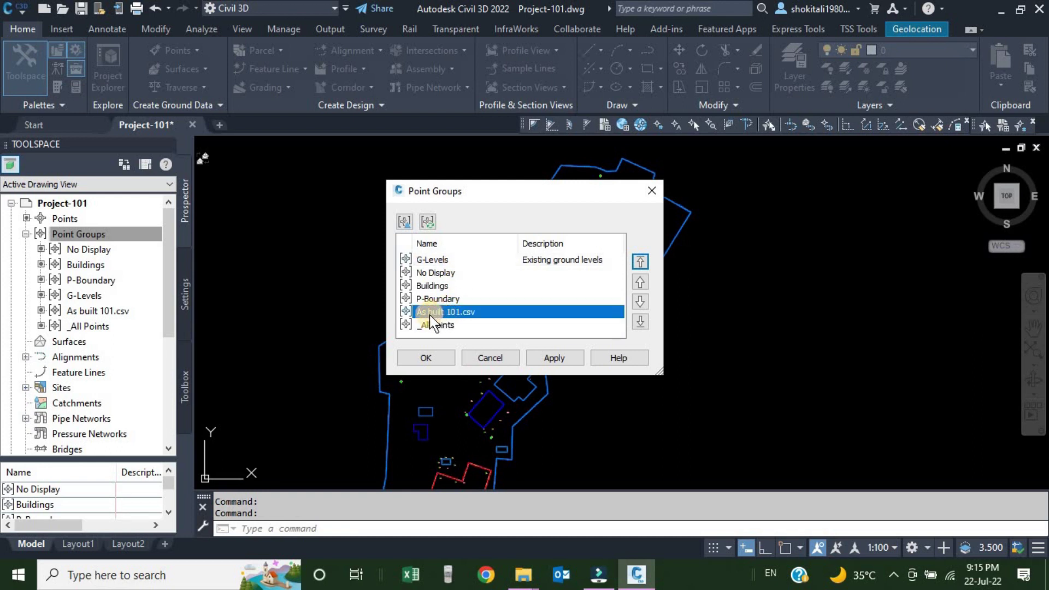
{"action": "left_click", "coordinate": [639, 282]}
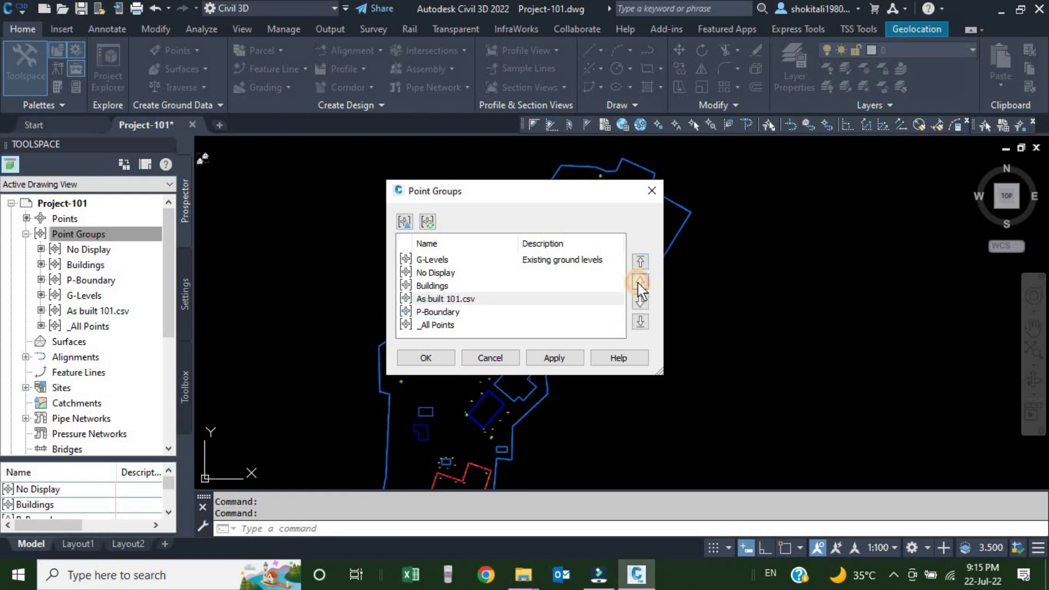
{"action": "left_click", "coordinate": [639, 282]}
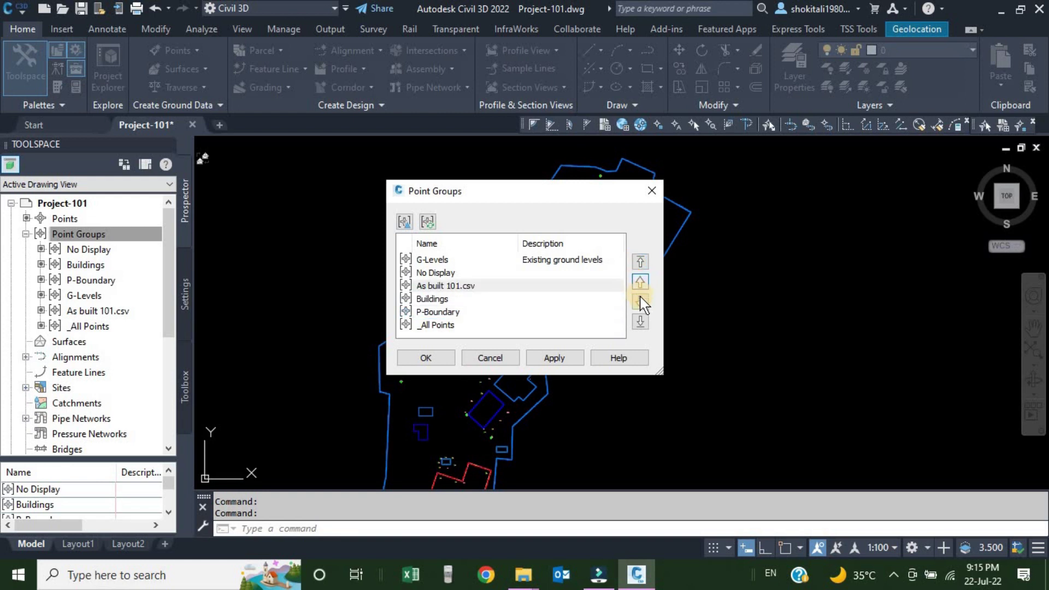
{"action": "left_click", "coordinate": [640, 299]}
{"action": "left_click", "coordinate": [641, 300]}
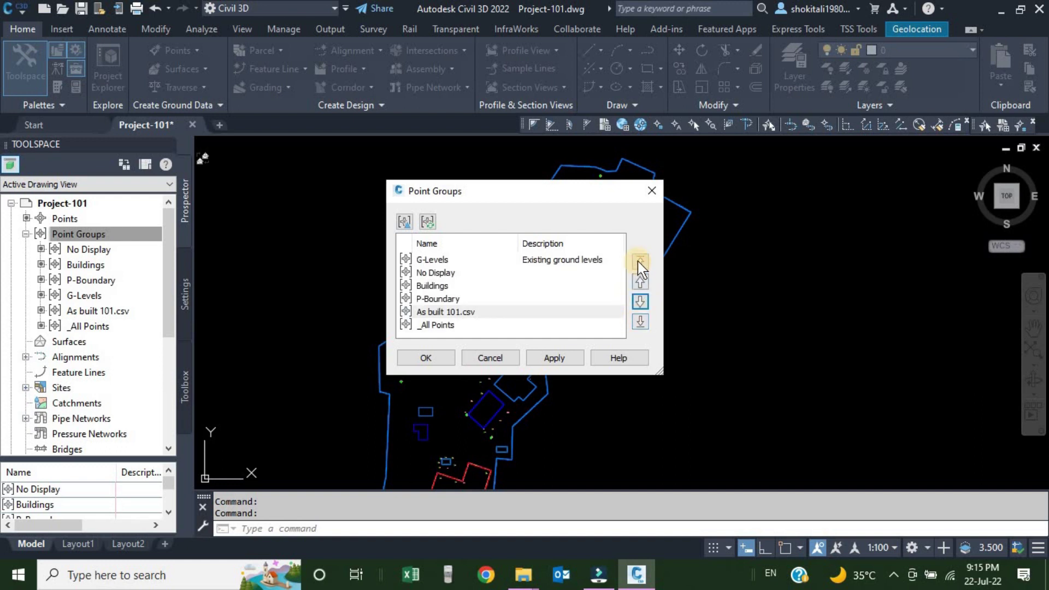
Step: Apply the point group order with G-Levels first and close the point groups properties
{"action": "left_click", "coordinate": [544, 262]}
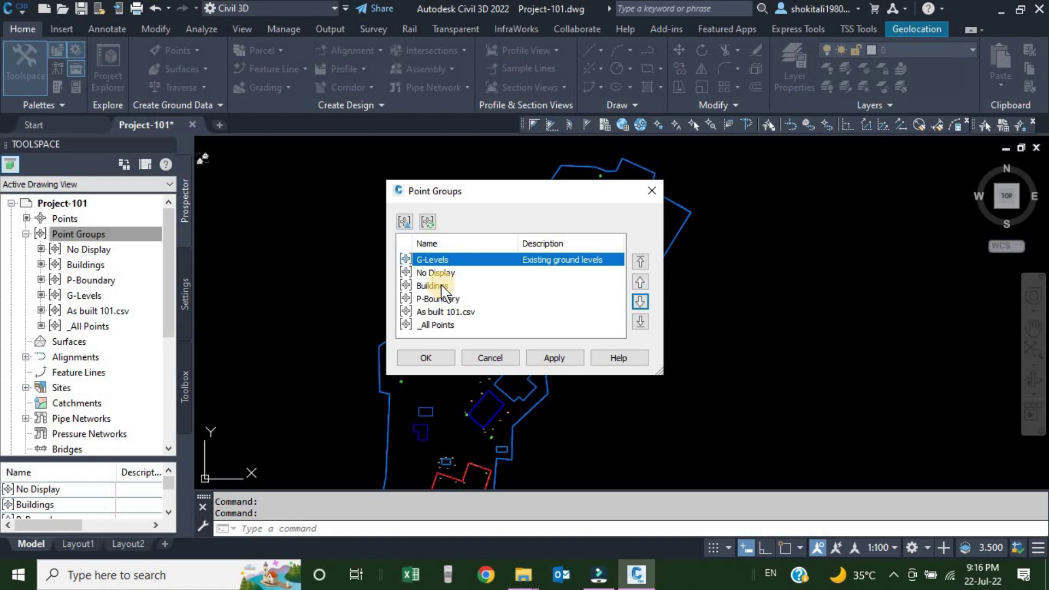
{"action": "left_click", "coordinate": [549, 360]}
{"action": "left_click", "coordinate": [426, 358]}
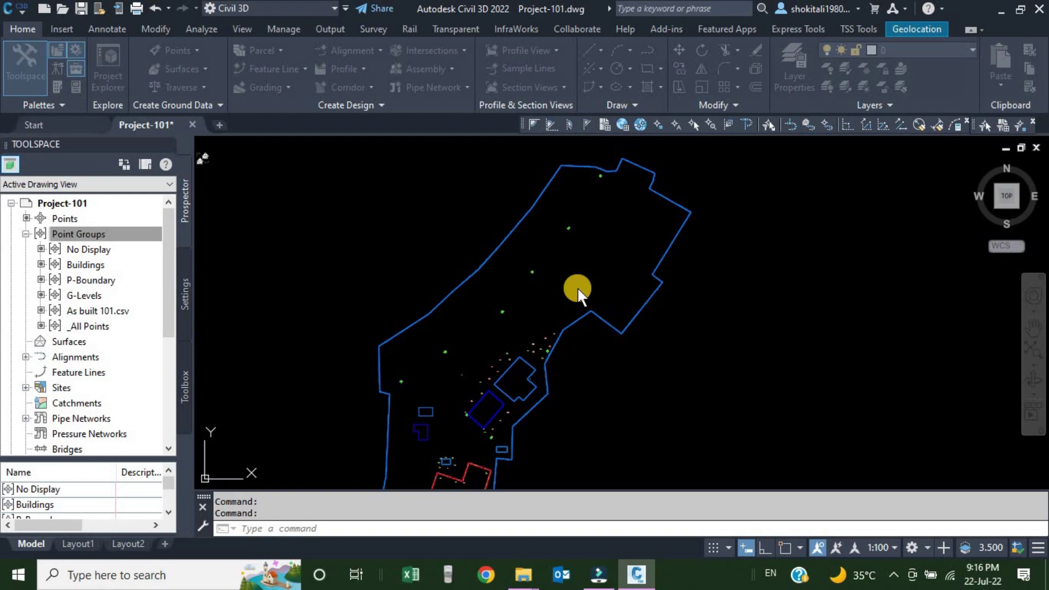
Step: Examine the ground level, building, boundary and tree points across the site under the new point group order
{"action": "scroll", "coordinate": [535, 349], "scroll_direction": "up", "scroll_amount": 5}
{"action": "scroll", "coordinate": [534, 349], "scroll_direction": "up", "scroll_amount": 8}
{"action": "scroll", "coordinate": [603, 377], "scroll_direction": "down", "scroll_amount": 8}
{"action": "scroll", "coordinate": [578, 332], "scroll_direction": "up", "scroll_amount": 8}
{"action": "scroll", "coordinate": [537, 246], "scroll_direction": "down", "scroll_amount": 9}
{"action": "scroll", "coordinate": [516, 301], "scroll_direction": "up", "scroll_amount": 9}
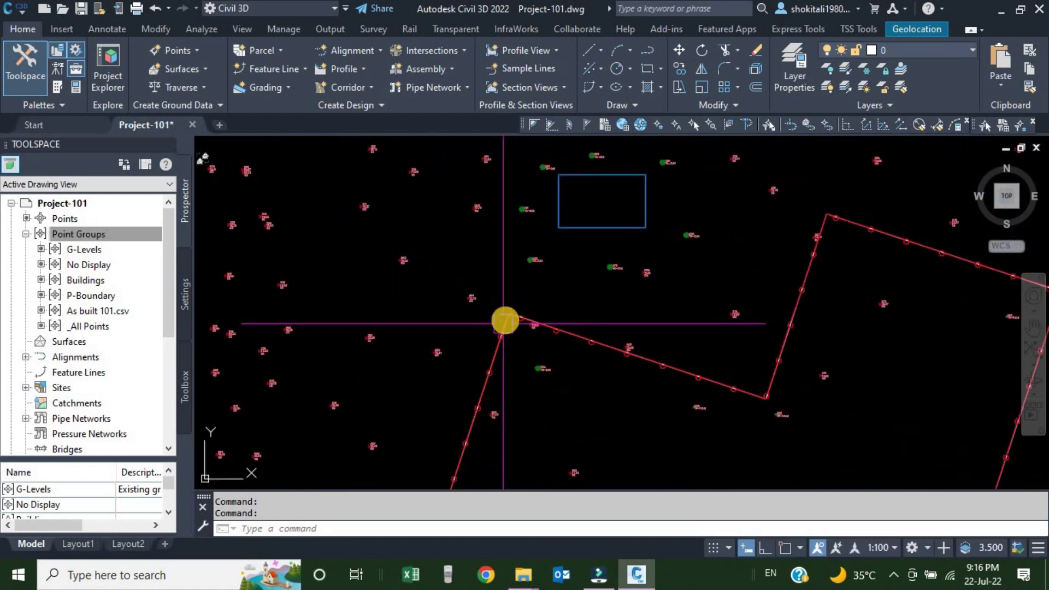
{"action": "scroll", "coordinate": [583, 237], "scroll_direction": "up", "scroll_amount": 8}
{"action": "middle_click_drag", "start_coordinate": [473, 184], "coordinate": [478, 228]}
{"action": "scroll", "coordinate": [478, 227], "scroll_direction": "up", "scroll_amount": 2}
{"action": "scroll", "coordinate": [484, 274], "scroll_direction": "down", "scroll_amount": 8}
{"action": "scroll", "coordinate": [732, 268], "scroll_direction": "up", "scroll_amount": 3}
{"action": "scroll", "coordinate": [671, 298], "scroll_direction": "down", "scroll_amount": 6}
{"action": "scroll", "coordinate": [644, 300], "scroll_direction": "up", "scroll_amount": 2}
{"action": "scroll", "coordinate": [640, 301], "scroll_direction": "up", "scroll_amount": 6}
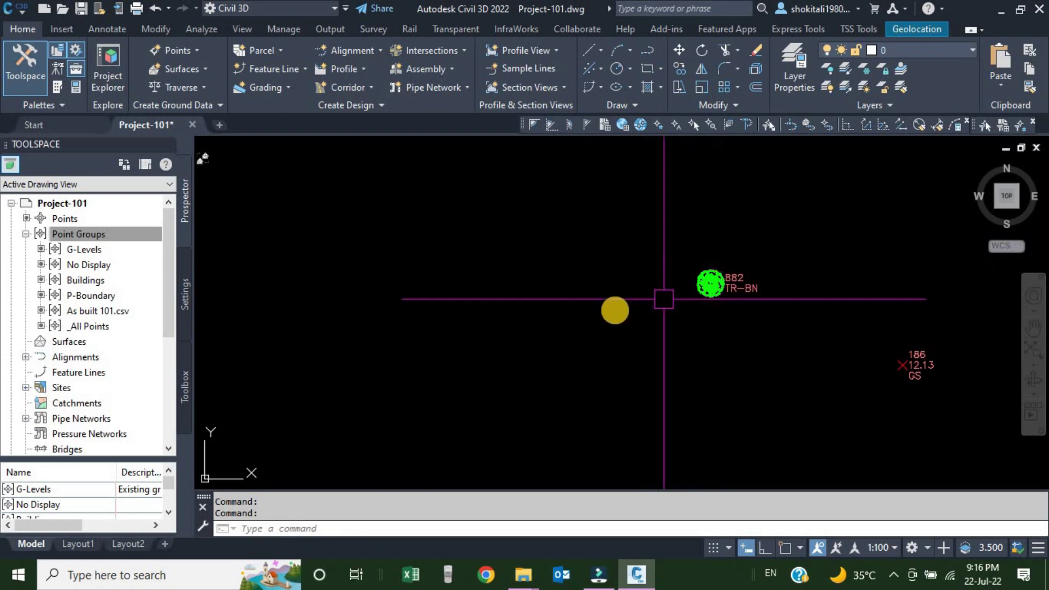
{"action": "scroll", "coordinate": [664, 298], "scroll_direction": "down", "scroll_amount": 6}
{"action": "scroll", "coordinate": [612, 283], "scroll_direction": "up", "scroll_amount": 3}
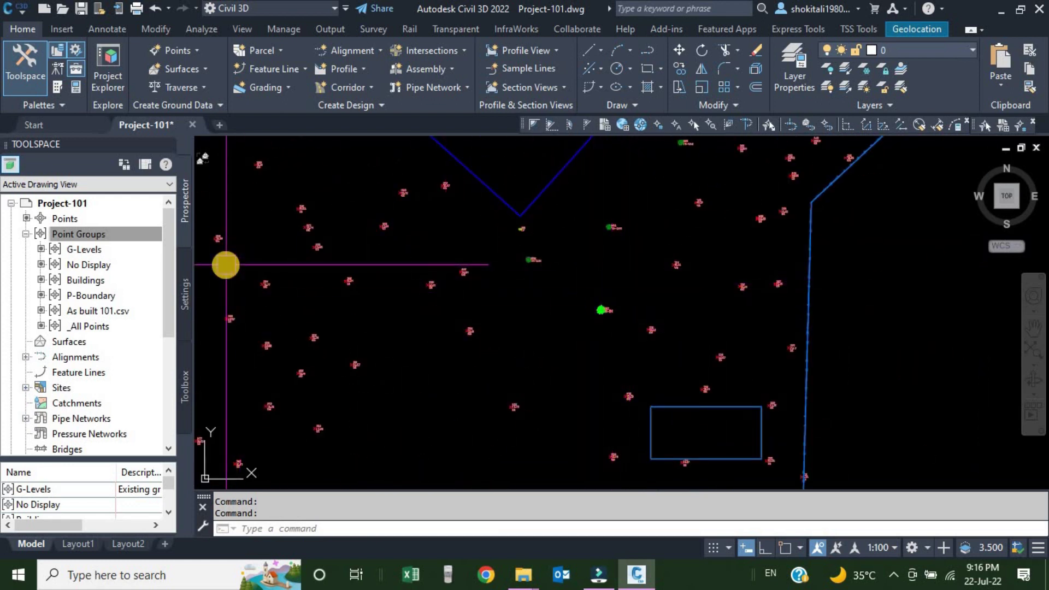
Step: Override the style and point label style of the No Display group with <none> and accept its properties
{"action": "left_click", "coordinate": [88, 265]}
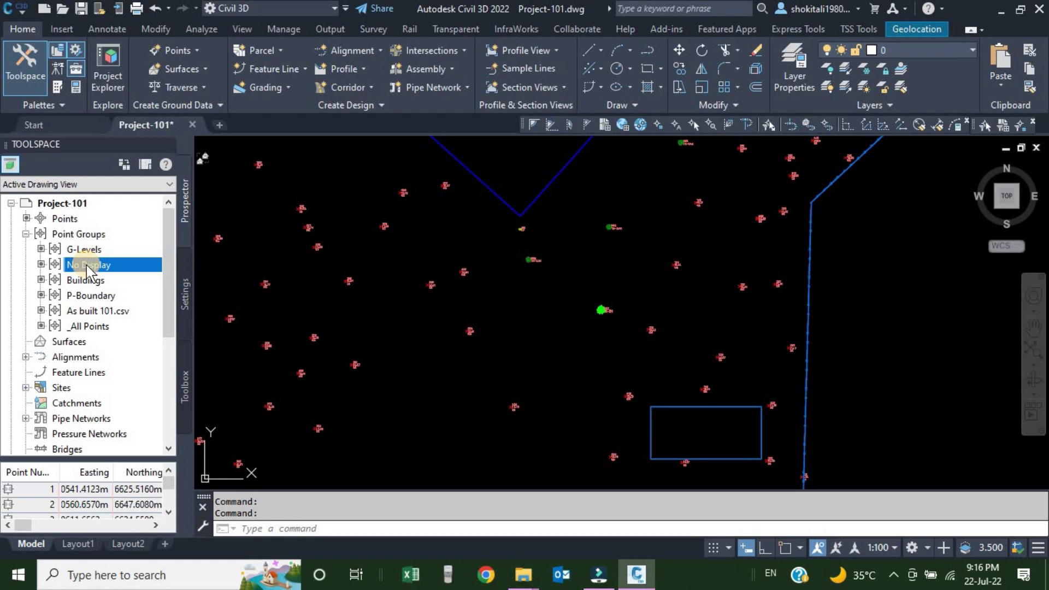
{"action": "right_click", "coordinate": [87, 268]}
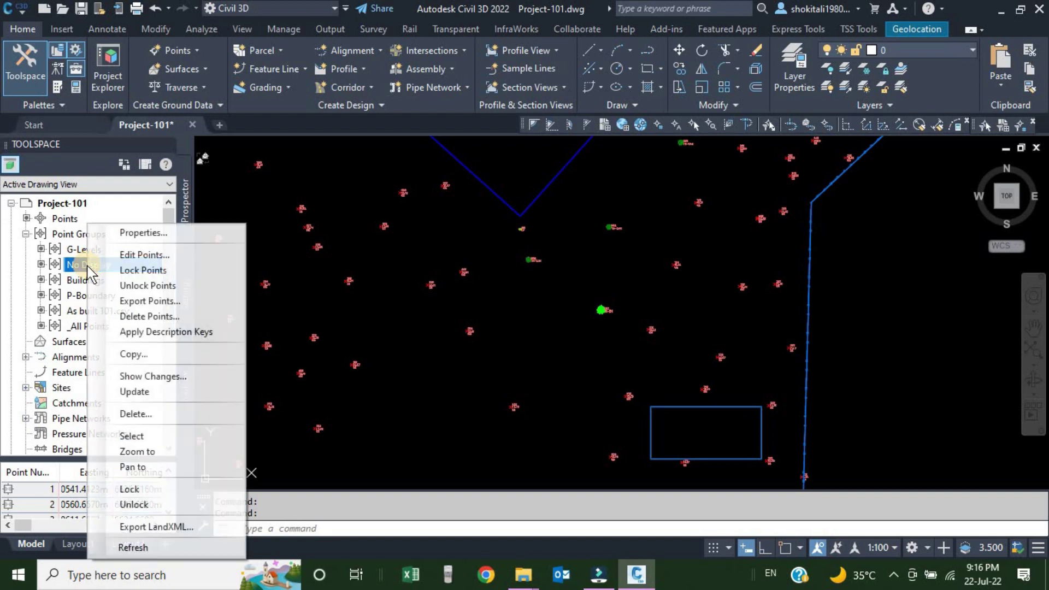
{"action": "left_click", "coordinate": [143, 234]}
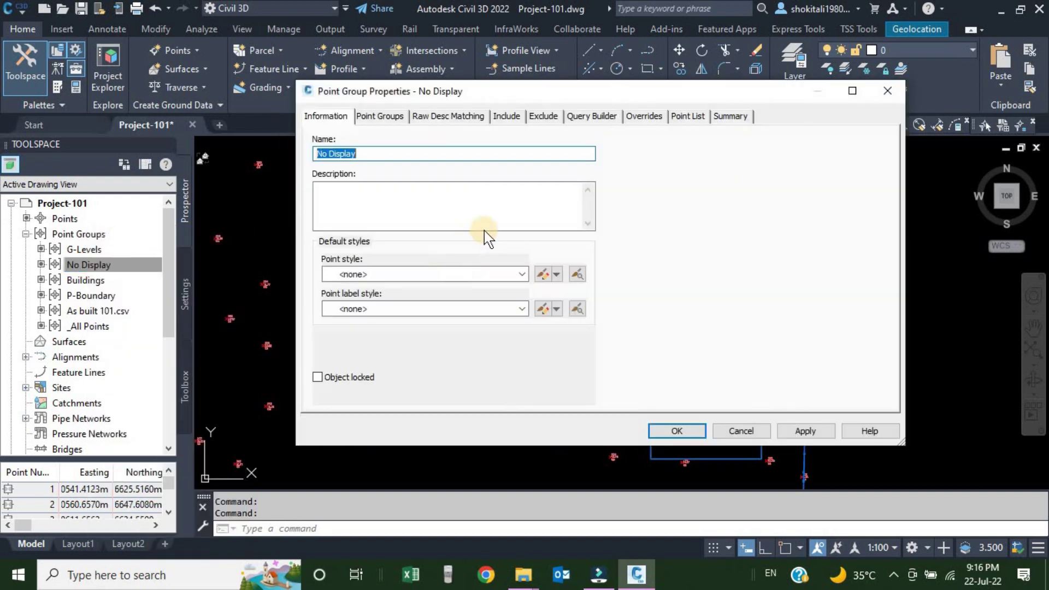
{"action": "left_click", "coordinate": [644, 116]}
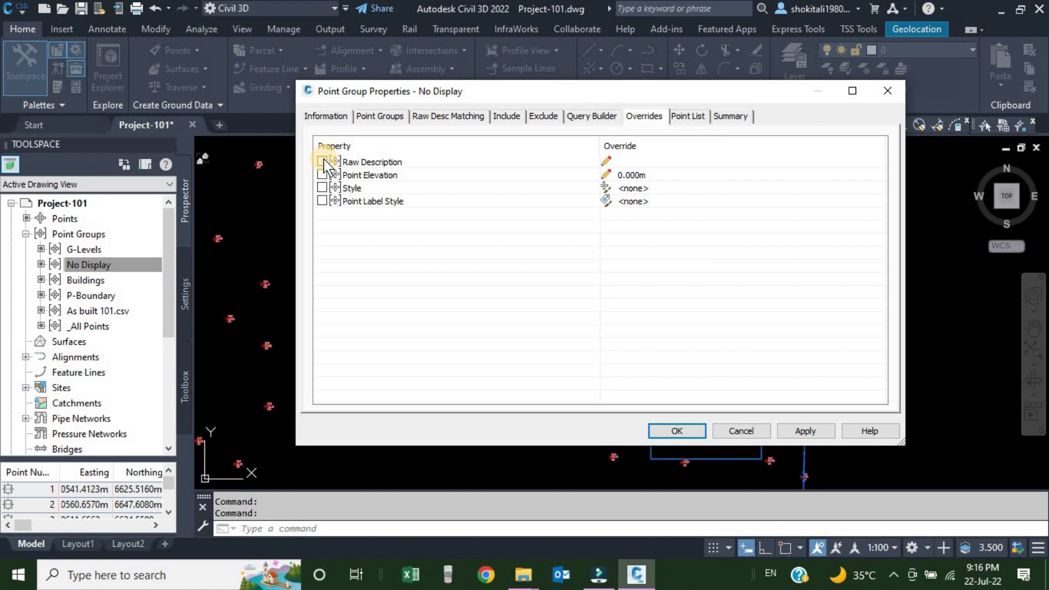
{"action": "left_click", "coordinate": [321, 175]}
{"action": "left_click", "coordinate": [322, 188]}
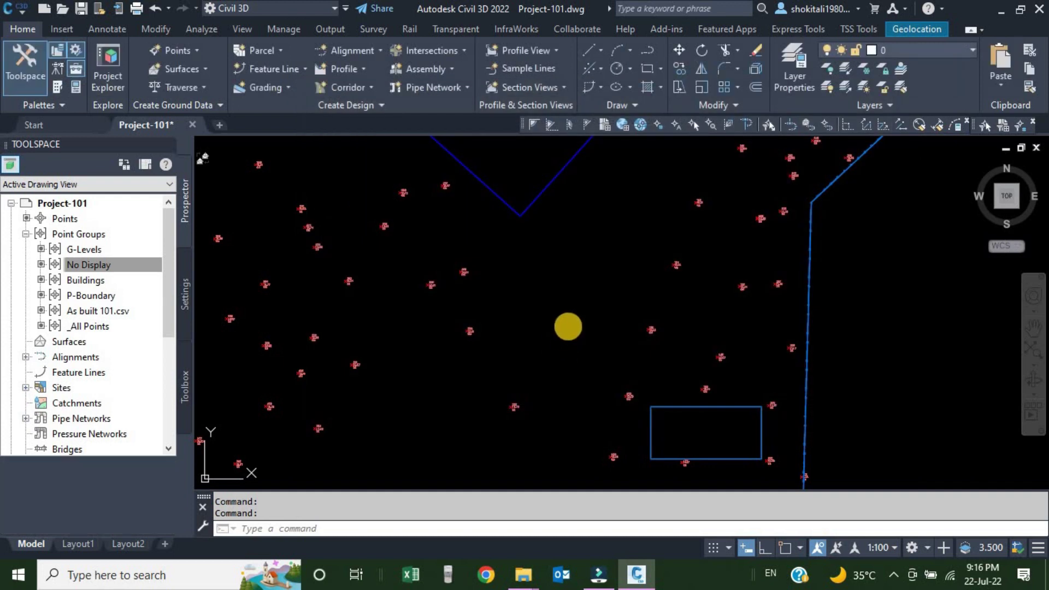
Step: Examine the whole site and individual GS points to check which points are displayed with the No Display overrides
{"action": "scroll", "coordinate": [565, 319], "scroll_direction": "down", "scroll_amount": 5}
{"action": "scroll", "coordinate": [621, 241], "scroll_direction": "up", "scroll_amount": 3}
{"action": "scroll", "coordinate": [527, 222], "scroll_direction": "down", "scroll_amount": 3}
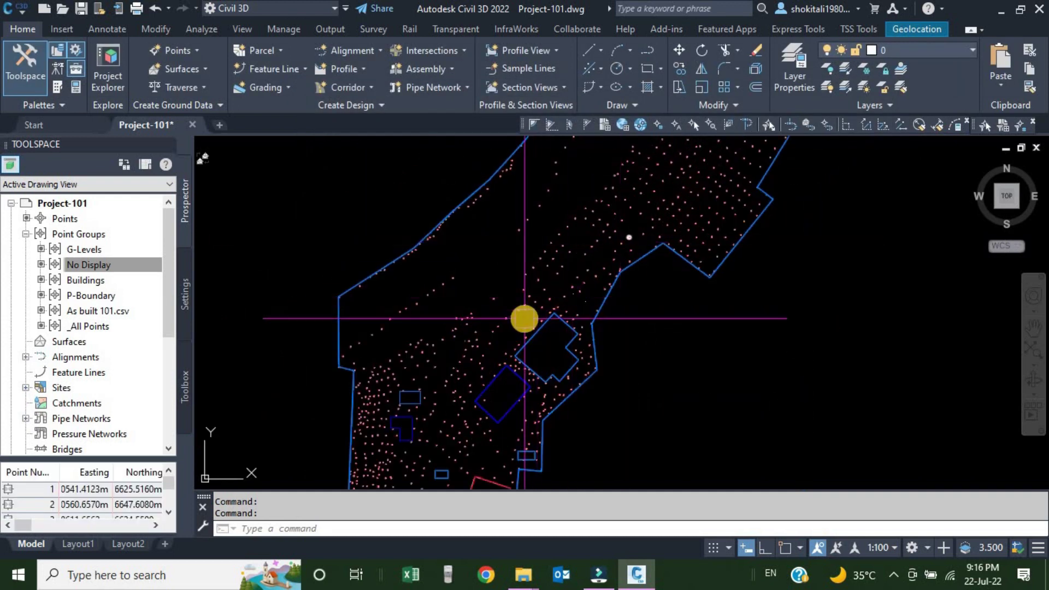
{"action": "scroll", "coordinate": [468, 358], "scroll_direction": "up", "scroll_amount": 6}
{"action": "scroll", "coordinate": [464, 363], "scroll_direction": "up", "scroll_amount": 5}
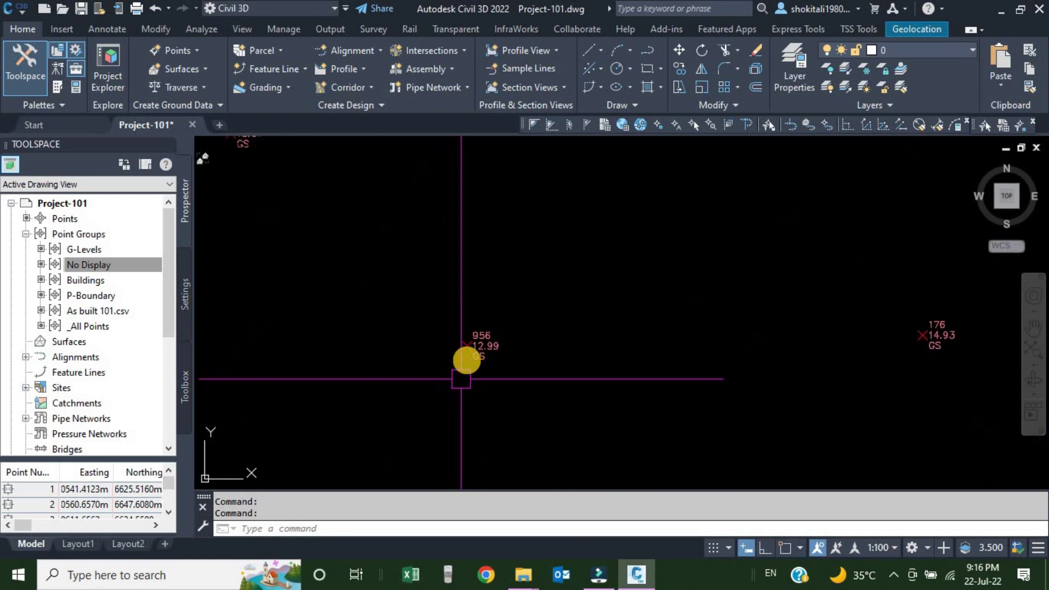
{"action": "scroll", "coordinate": [497, 348], "scroll_direction": "down", "scroll_amount": 4}
{"action": "scroll", "coordinate": [546, 328], "scroll_direction": "down", "scroll_amount": 3}
{"action": "scroll", "coordinate": [732, 251], "scroll_direction": "up", "scroll_amount": 7}
{"action": "scroll", "coordinate": [623, 315], "scroll_direction": "down", "scroll_amount": 6}
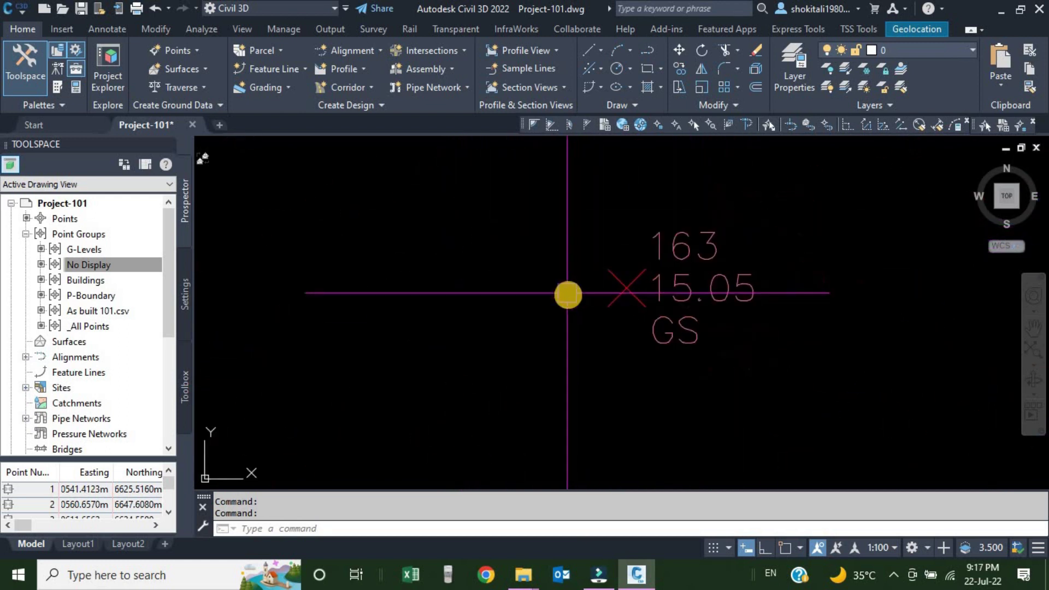
{"action": "scroll", "coordinate": [589, 302], "scroll_direction": "up", "scroll_amount": 1}
{"action": "mouse_move", "coordinate": [608, 295]}
{"action": "middle_mouse_down"}
{"action": "mouse_move", "coordinate": [576, 305]}
{"action": "mouse_move", "coordinate": [609, 342]}
{"action": "middle_mouse_up"}
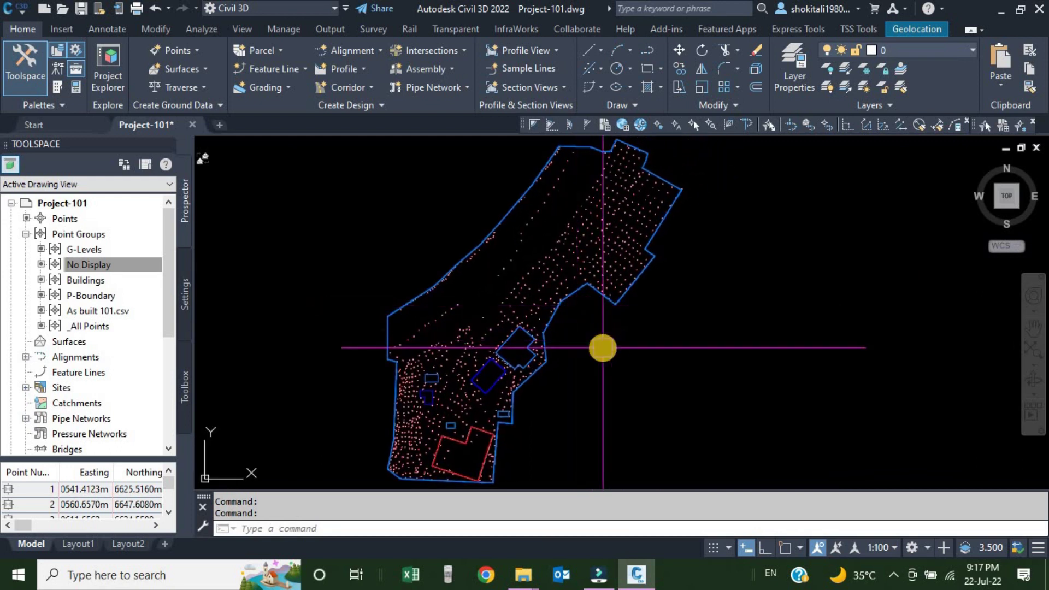